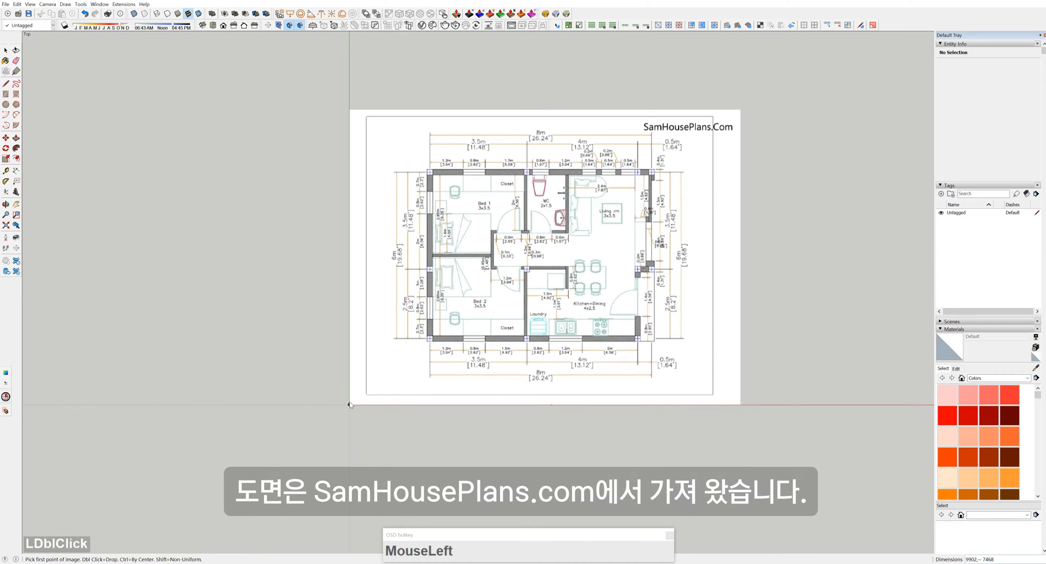
Place the floor plan image with its lower-left corner at the origin, sized about 11785 by 8888.
click(349, 404)
click(815, 95)
key(space)
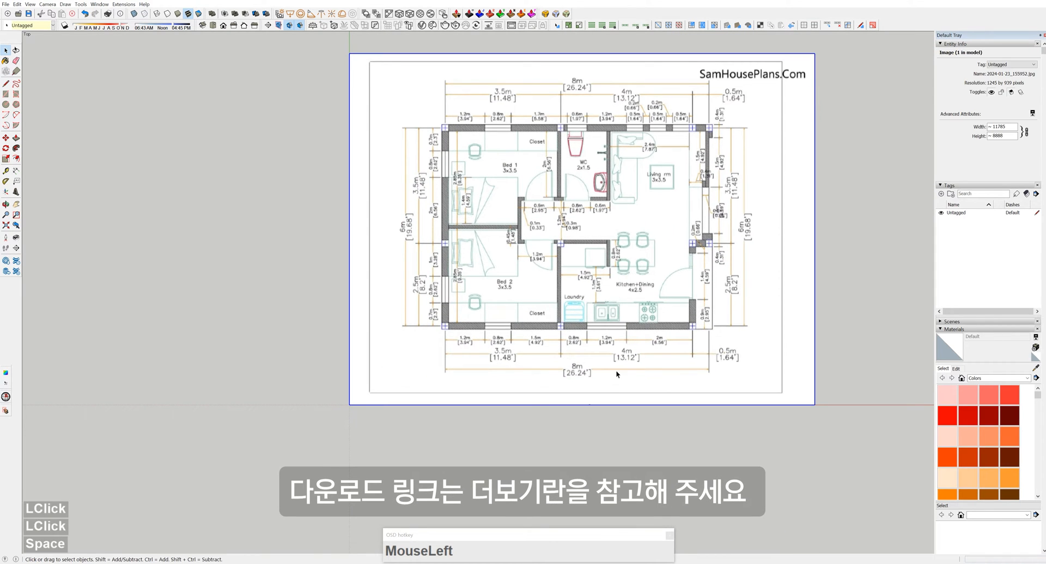
Rescale the model so the plan's overall 8 m dimension line is 8000 long.
scroll(611, 368, up, 5)
shift+middle_drag(559, 363, 461, 372)
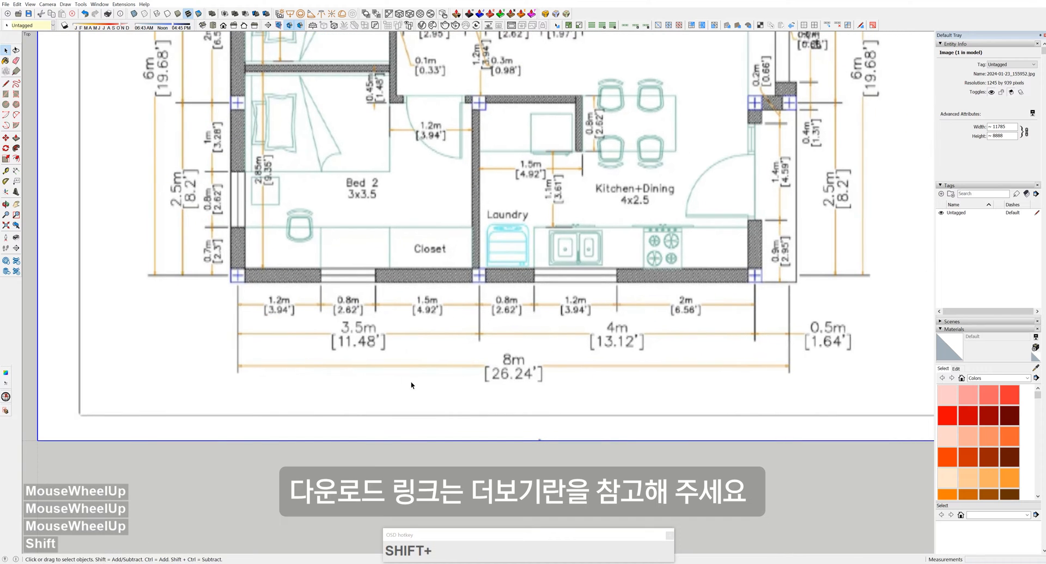
key(shift+t)
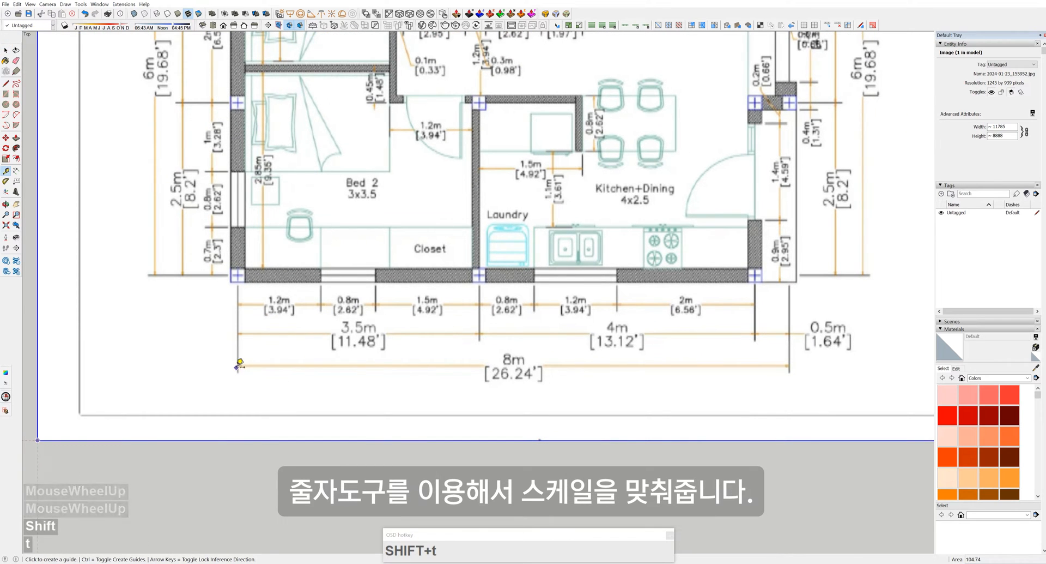
click(238, 364)
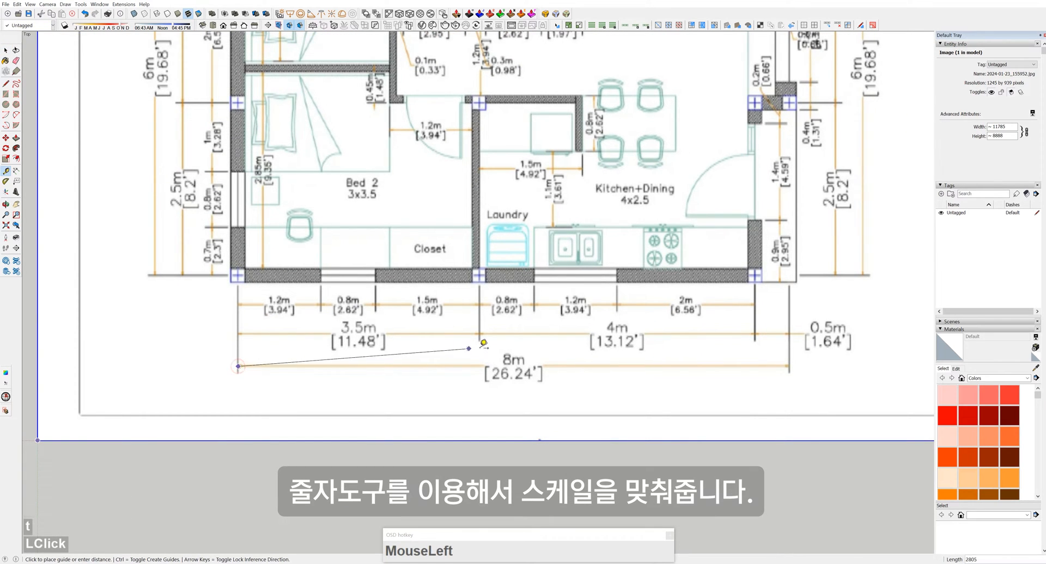
click(789, 365)
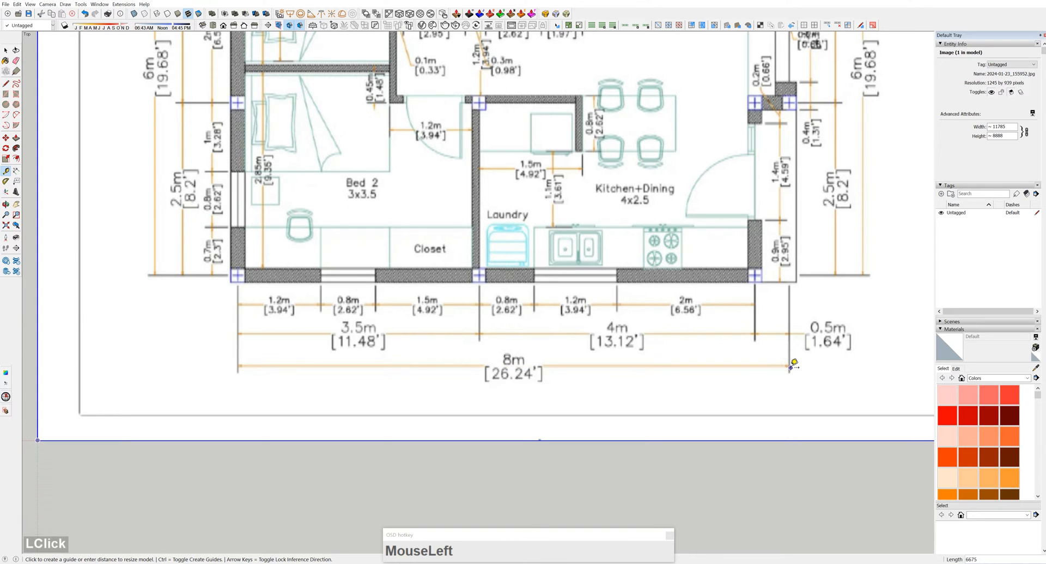
text(8000)
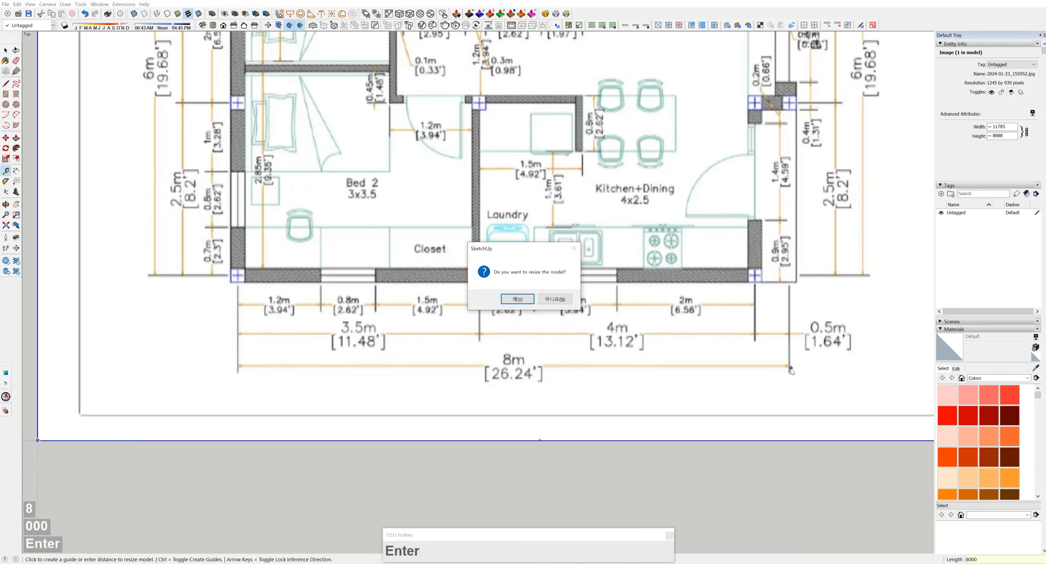
key(space)
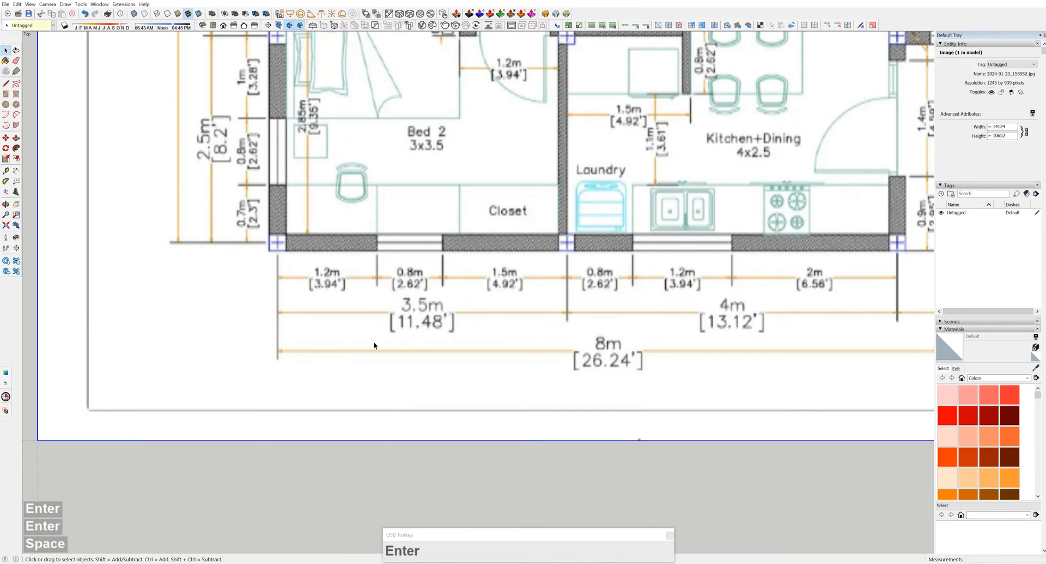
Measure the thickness of the partition beside the laundry and of the outer wall below the closet.
scroll(556, 235, up, 4)
key(t)
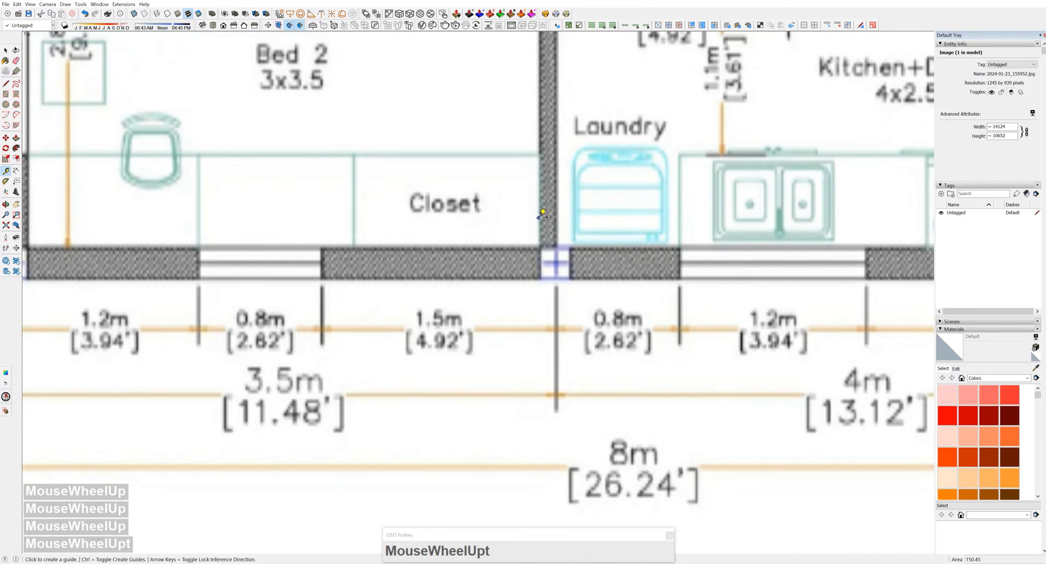
click(542, 217)
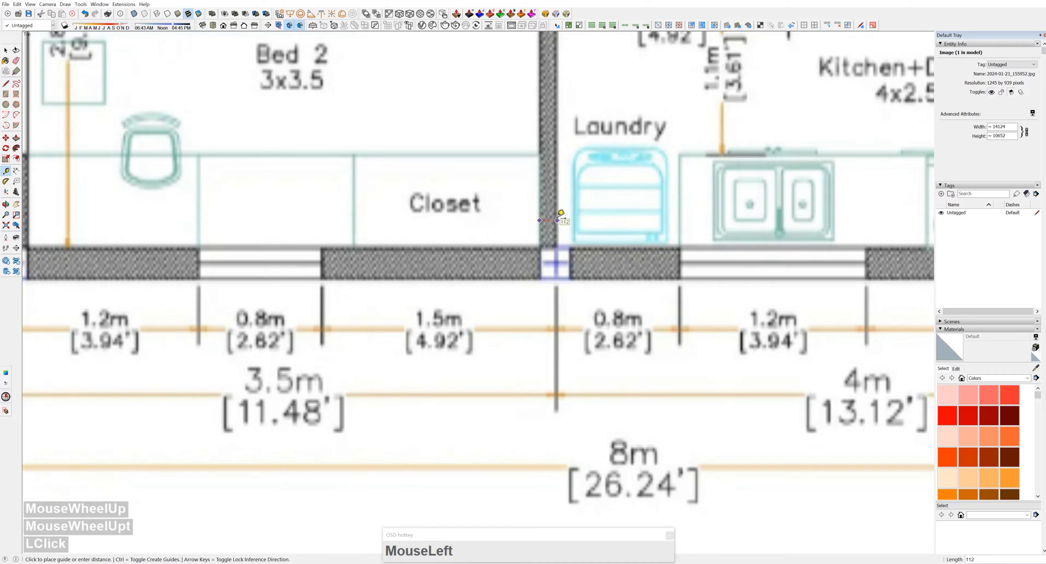
key(space)
click(517, 278)
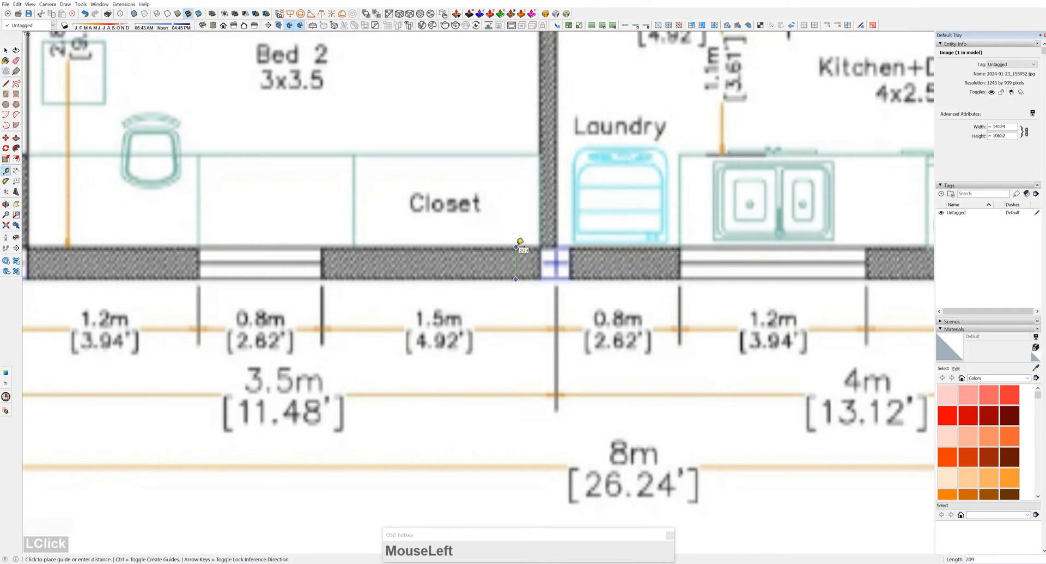
Draw a 200 by 200 square on the blank margin beside the plan's lower-left corner.
scroll(520, 241, down, 3)
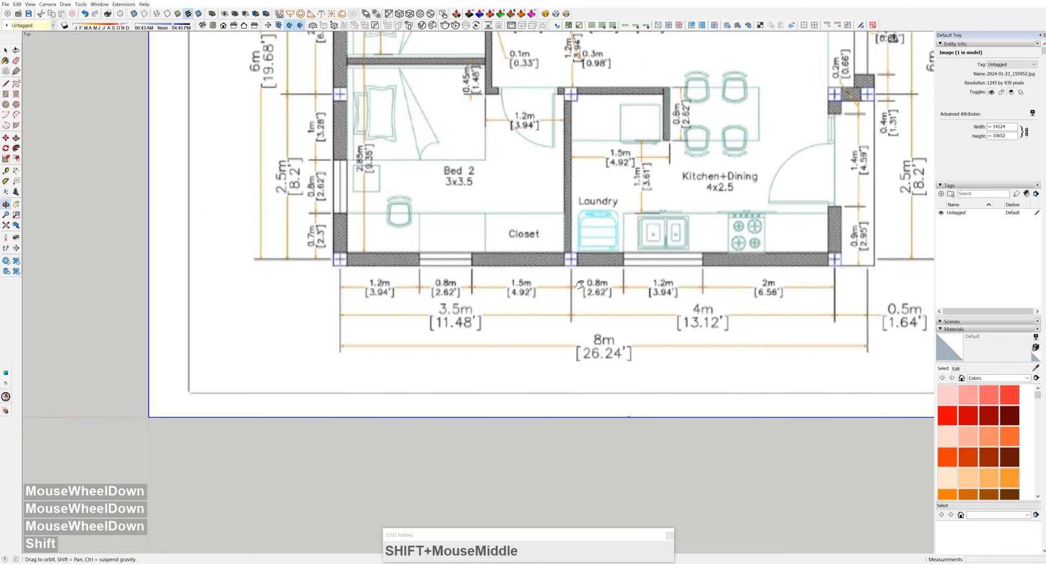
shift+middle_drag(244, 417, 415, 360)
key(r)
click(298, 342)
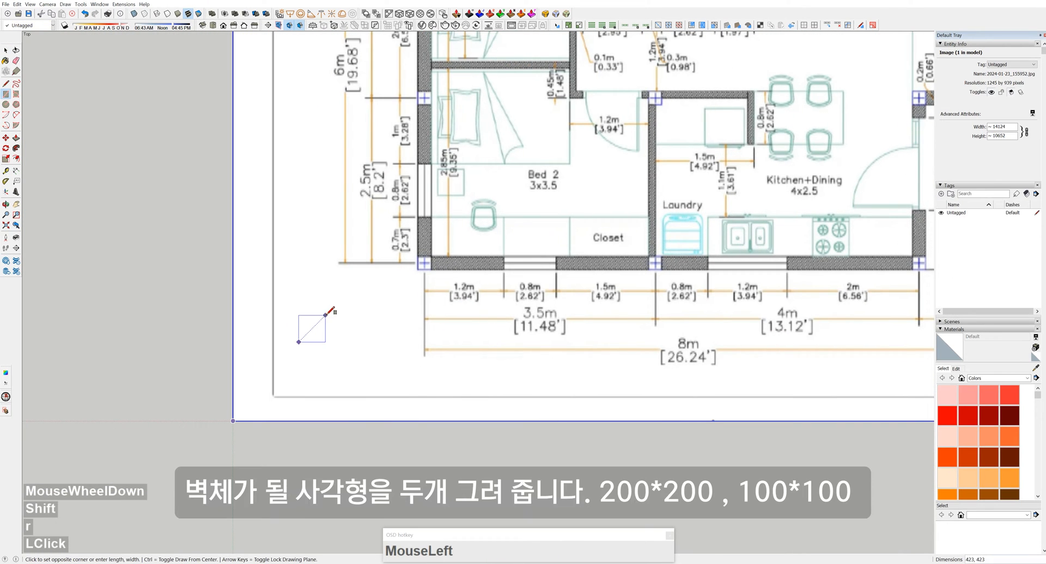
text(200,200)
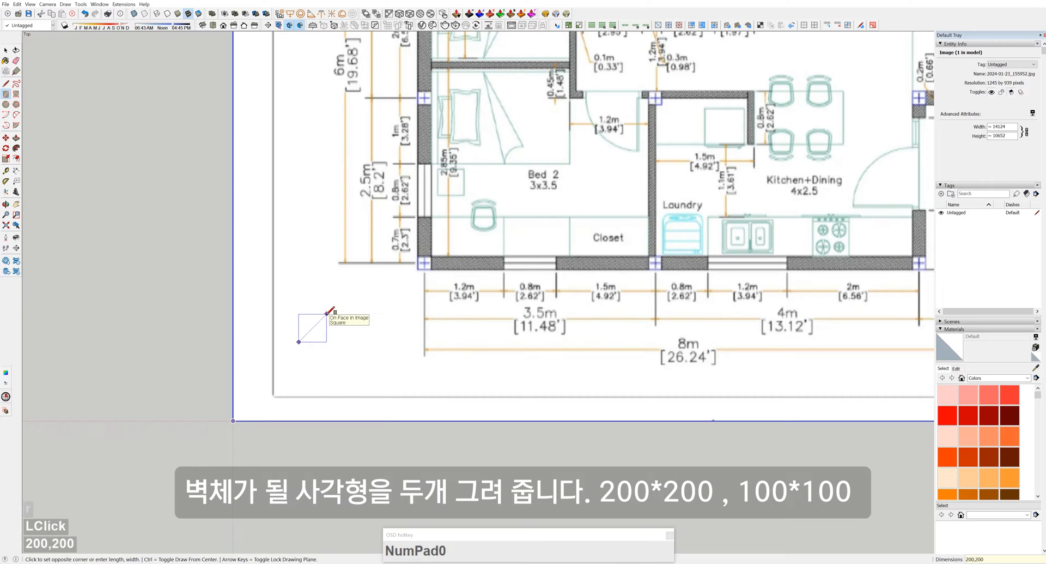
key(Return)
key(space)
Draw a 100 by 100 square next to the 200 square.
key(r)
drag(333, 371, 375, 329)
text(10)
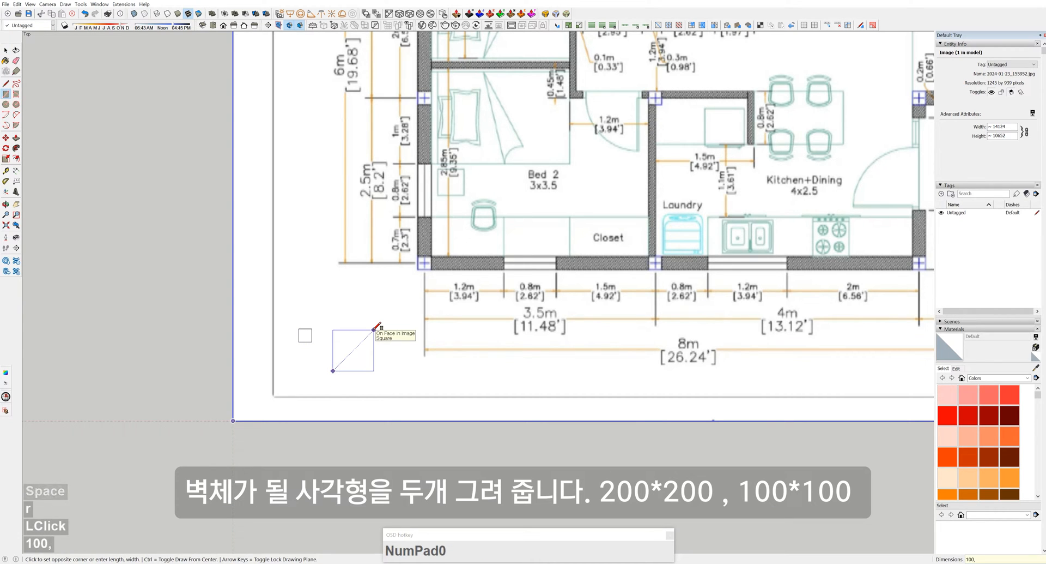
key(Return)
key(space)
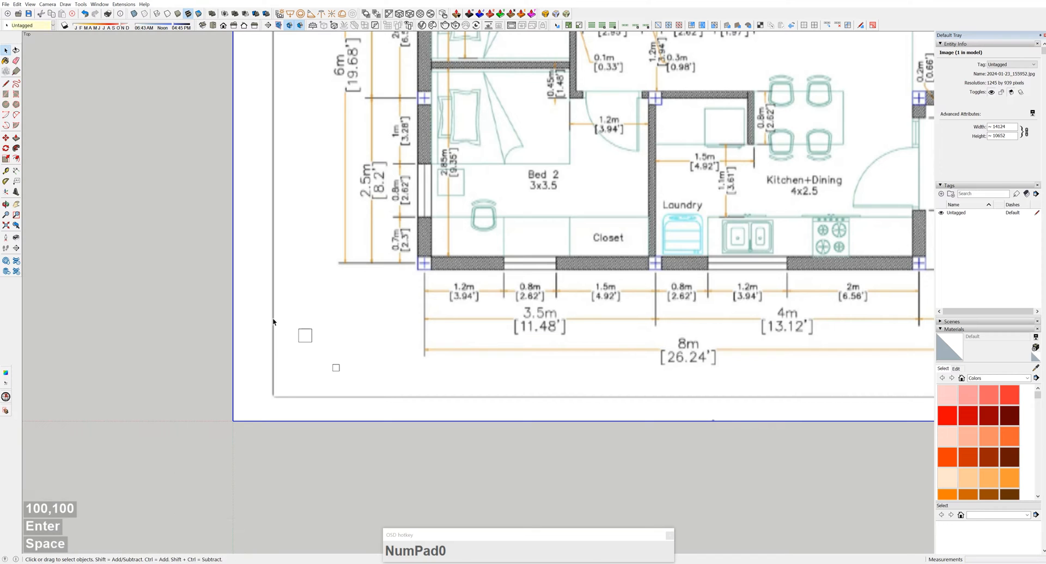
Turn the 200 square and the 100 square into two separate groups.
drag(288, 316, 322, 353)
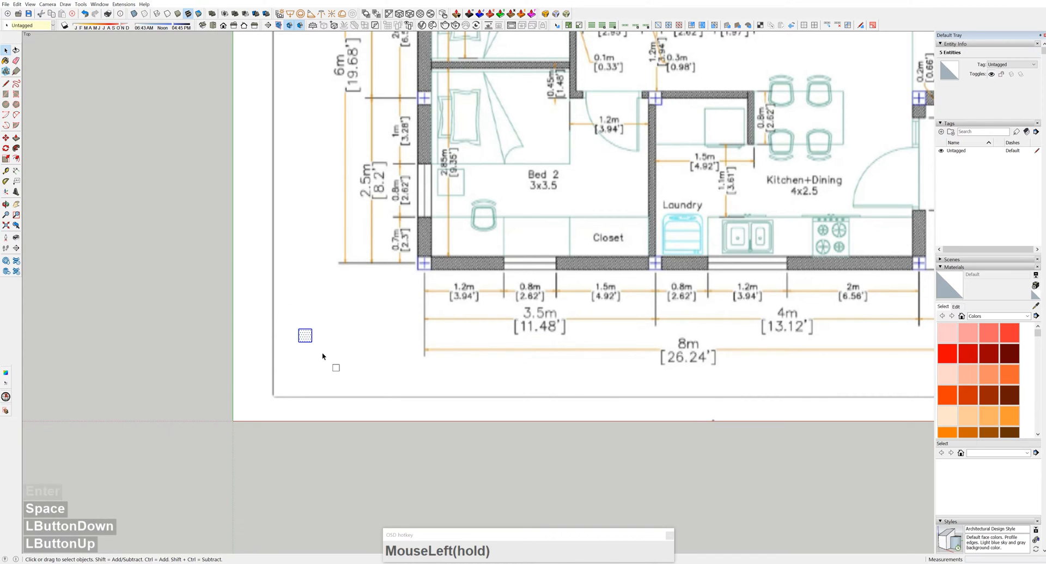
key(g)
drag(325, 354, 356, 394)
key(g)
click(301, 334)
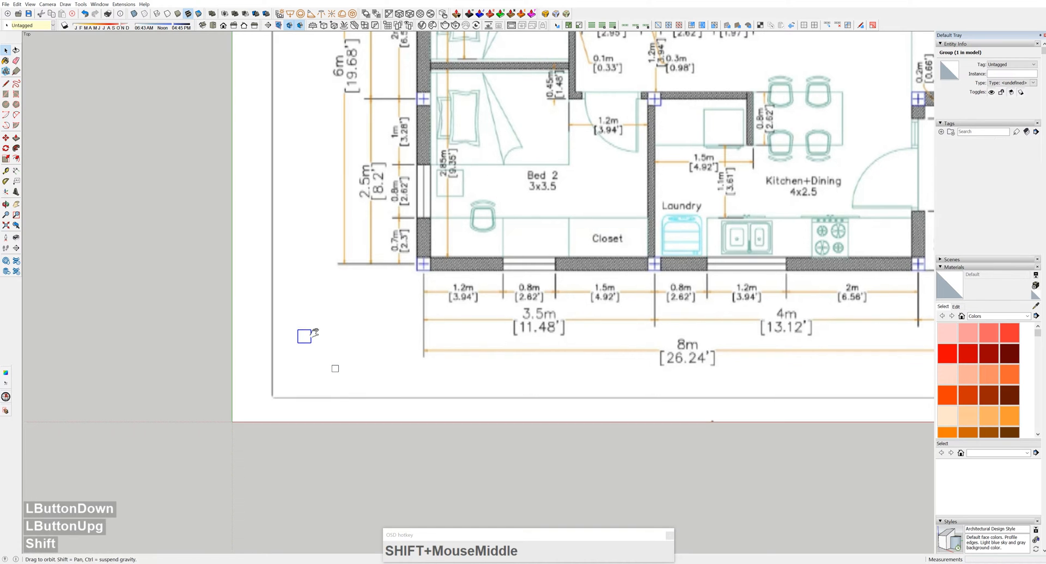
Place guides along the outer faces of the plan's left and bottom walls.
shift+middle_drag(315, 330, 286, 370)
scroll(314, 334, up, 4)
key(t)
click(175, 241)
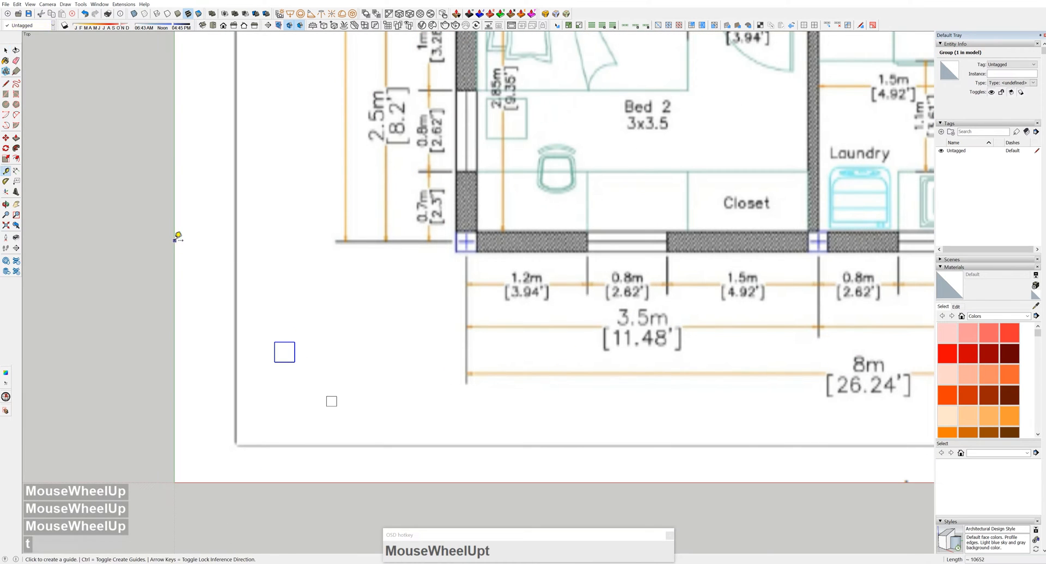
click(456, 220)
click(555, 483)
click(456, 251)
Place vertical guides along the outer face of the kitchen's right wall and of the projecting wall beyond it.
scroll(479, 252, down, 4)
shift+middle_drag(542, 261, 127, 289)
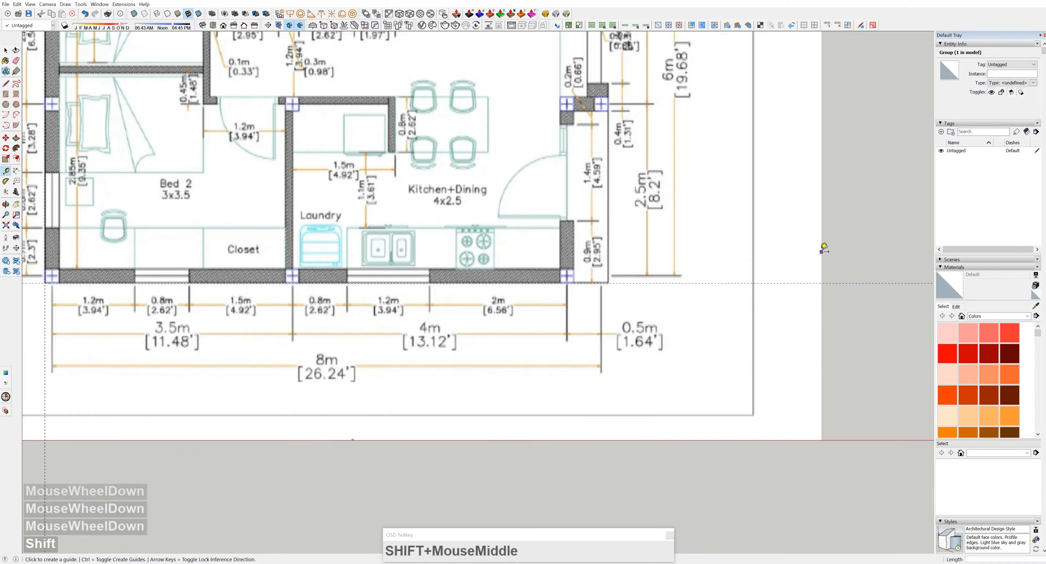
click(822, 252)
click(574, 248)
drag(575, 161, 609, 155)
Place a horizontal guide along the outer face of the plan's top wall.
scroll(609, 155, down, 3)
shift+middle_drag(609, 155, 610, 258)
scroll(605, 95, up, 1)
click(518, 112)
scroll(518, 218, up, 1)
scroll(519, 222, up, 1)
click(518, 223)
Copy the 200 square group onto the plan's lower-left wall corner where the guides cross.
shift+middle_drag(415, 479, 638, 176)
key(space)
click(230, 381)
scroll(230, 381, up, 2)
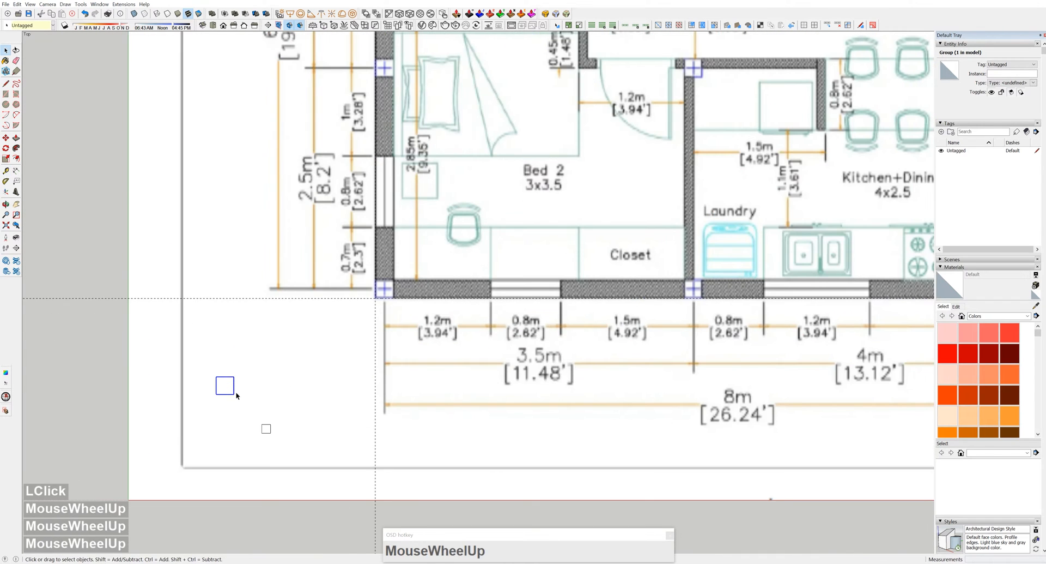
shift+middle_drag(245, 396, 231, 401)
key(m)
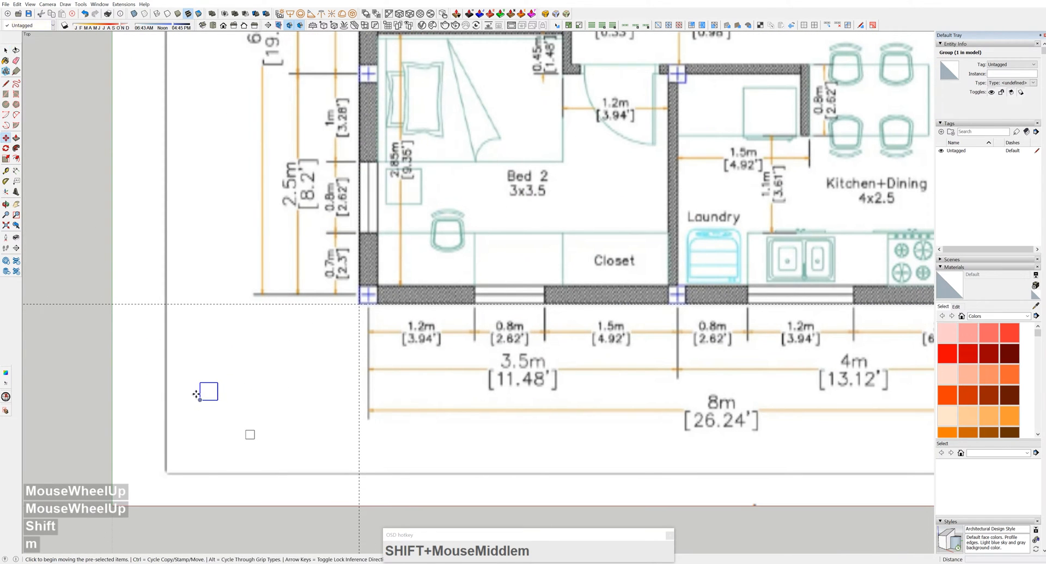
click(198, 399)
key(ctrl)
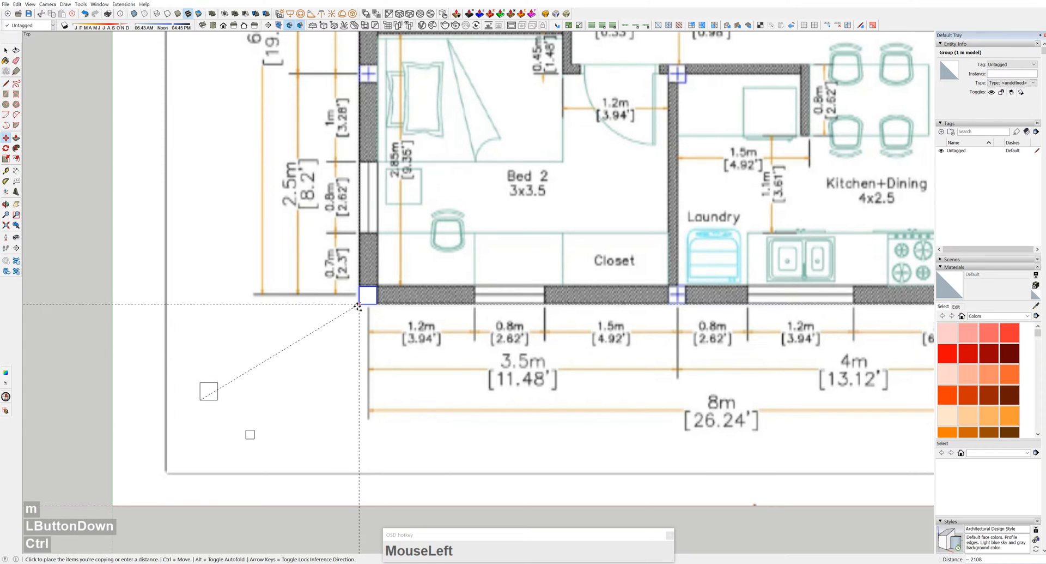
click(372, 282)
Stretch the copied square up the left wall to the lower edge of the Bed 2 window.
shift+middle_drag(373, 283, 361, 313)
scroll(358, 309, up, 3)
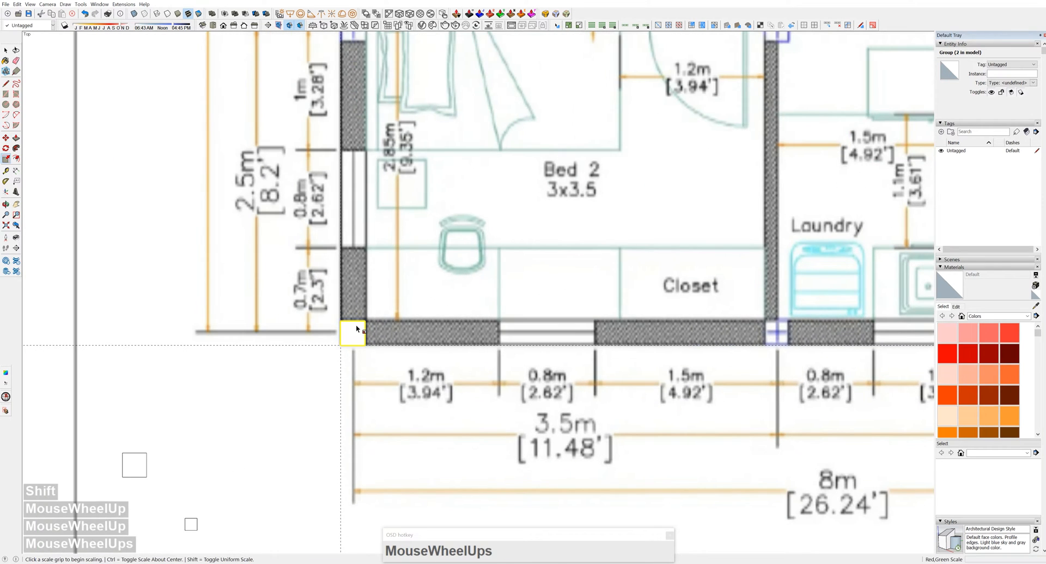
click(353, 321)
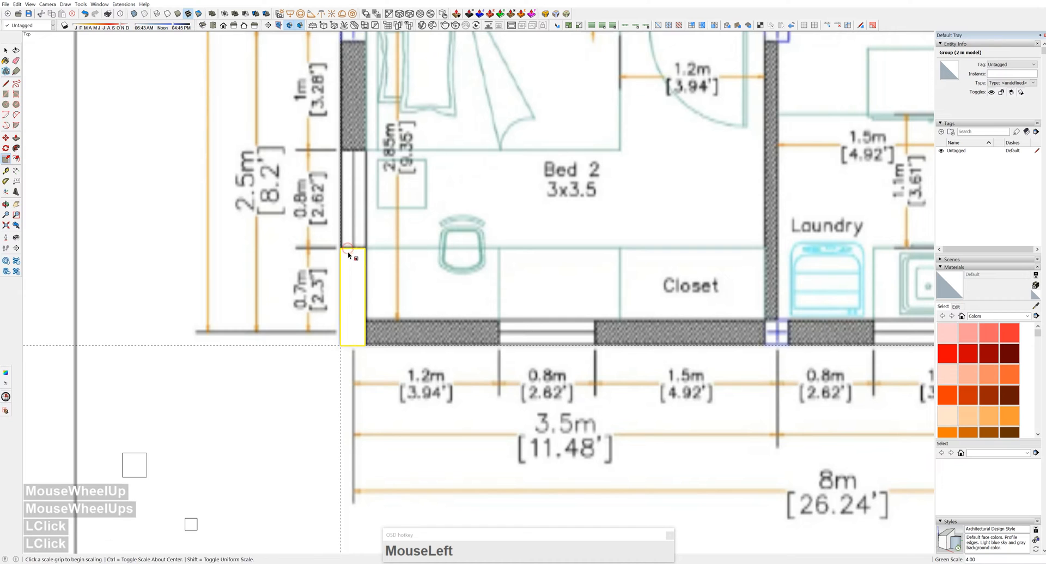
key(space)
Copy the left wall segment above the Bed 2 window, aligned with a guide 800 above the first segment.
shift+middle_drag(352, 332, 351, 356)
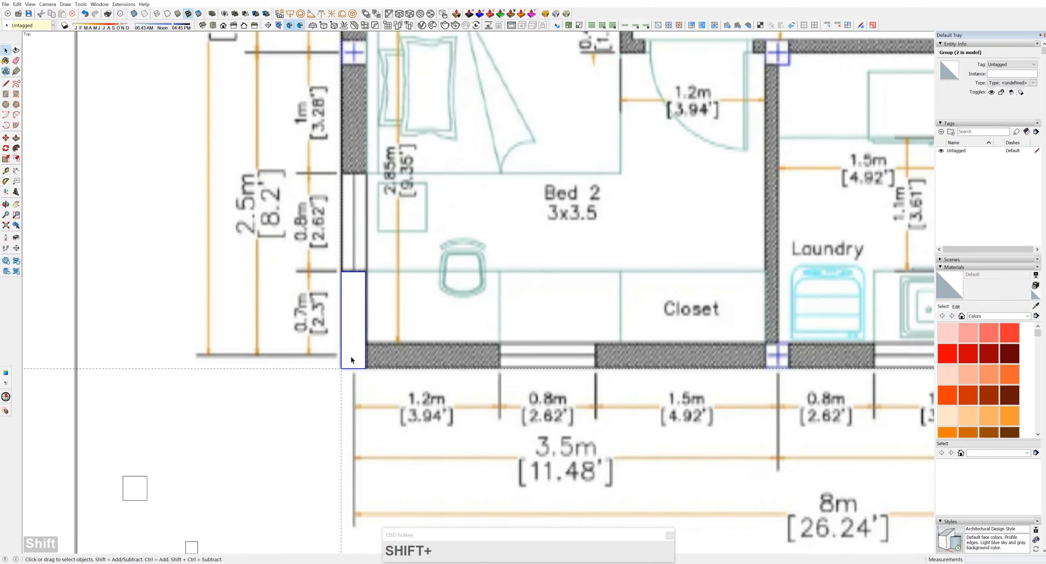
key(m)
click(342, 368)
key(ctrl)
click(353, 270)
text(800)
key(Return)
key(space)
scroll(344, 175, up, 1)
key(m)
click(342, 175)
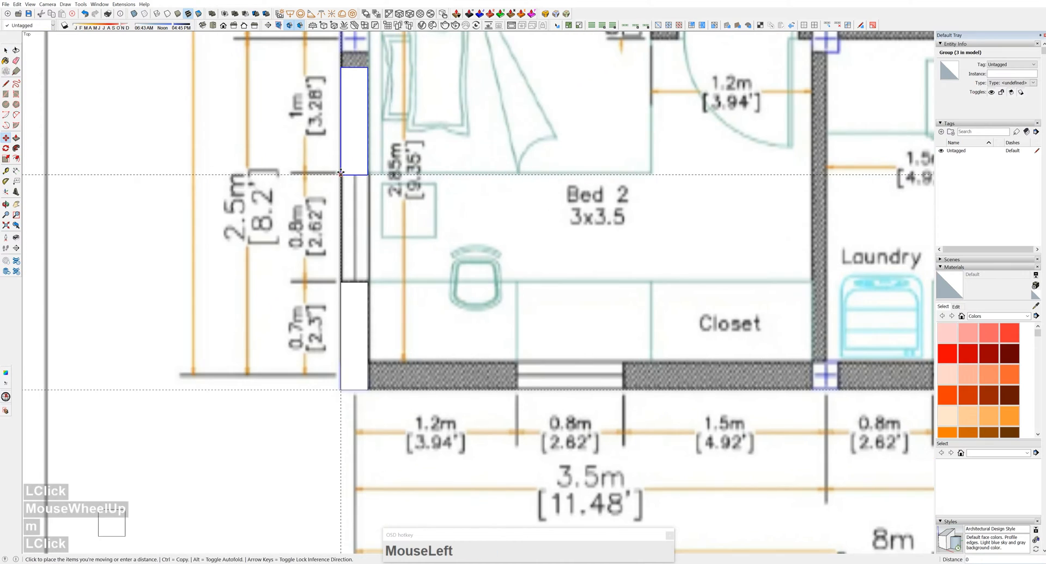
Stretch the copied segment up the left wall to the lower edge of the Bed 1 window.
shift+middle_drag(353, 69, 356, 190)
key(s)
click(358, 186)
scroll(355, 136, down, 3)
shift+middle_drag(355, 136, 349, 335)
scroll(343, 207, down, 2)
click(344, 164)
scroll(340, 148, up, 3)
key(space)
Copy the lowest left wall segment to the stretch of wall above the Bed 1 window.
scroll(344, 176, down, 3)
shift+middle_drag(344, 176, 360, 210)
shift+click(355, 473)
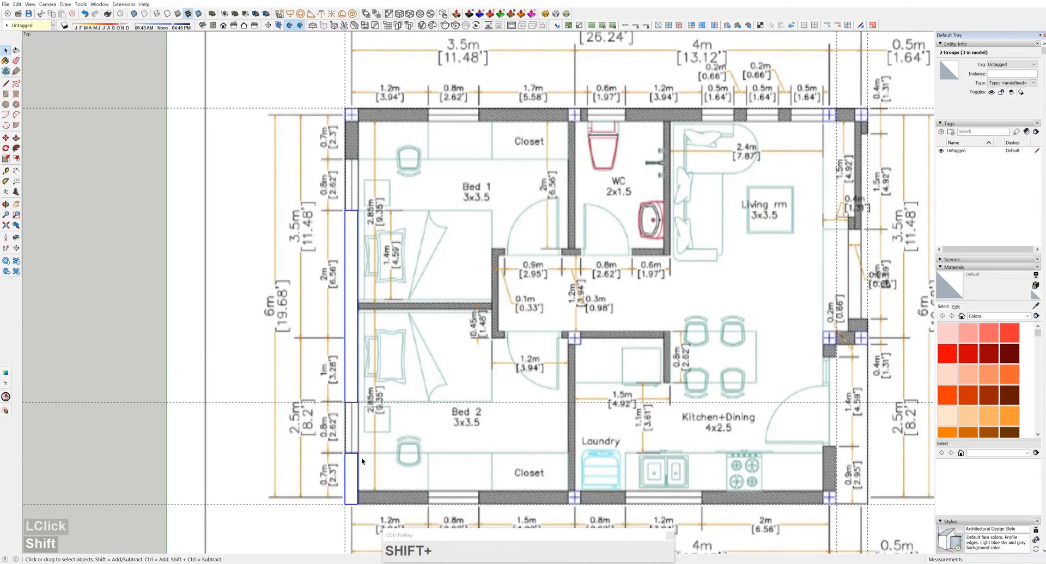
key(m)
key(ctrl)
click(345, 504)
scroll(345, 160, up, 3)
click(345, 160)
scroll(357, 216, up, 2)
key(space)
Place a horizontal guide 800 above the lower edge of the Bed 1 window in the left wall.
key(t)
click(356, 258)
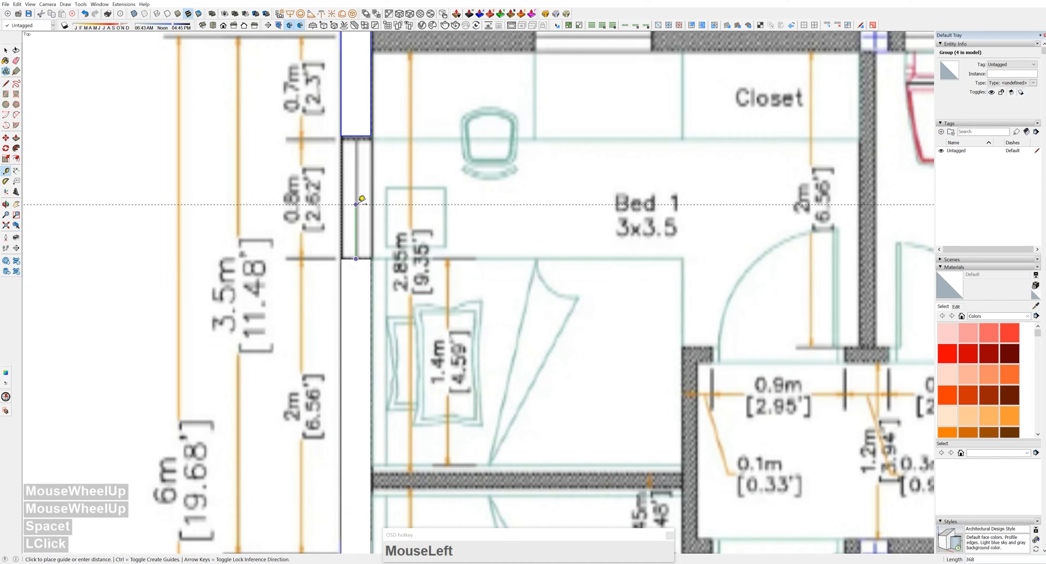
text(0.800)
key(Return)
key(space)
Fit the uppermost left wall segment between the window guide and the outer guide of the top wall.
key(s)
drag(357, 139, 357, 143)
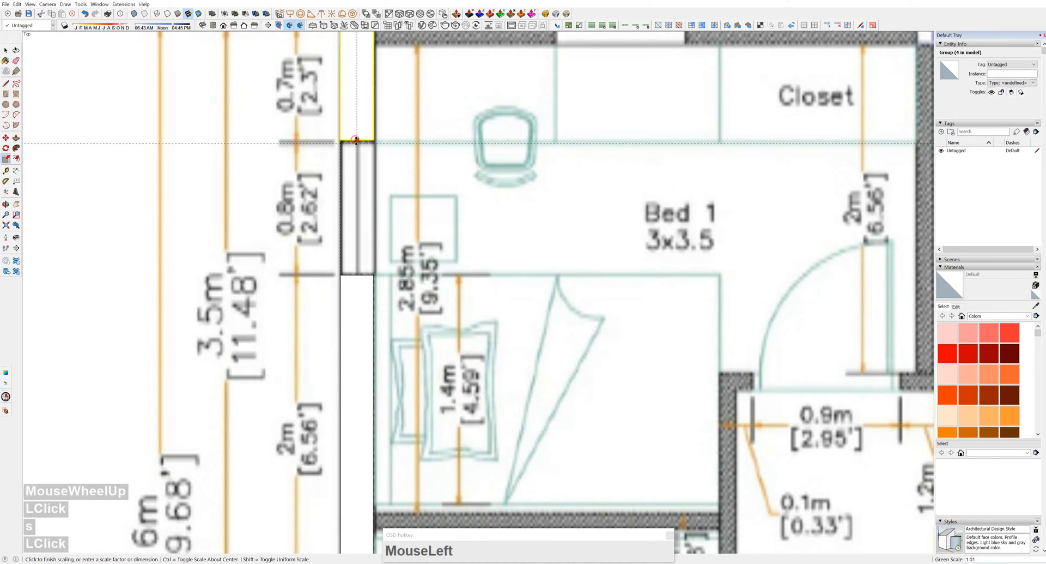
scroll(357, 144, down, 3)
shift+middle_drag(357, 144, 357, 234)
scroll(351, 144, up, 5)
click(356, 137)
click(333, 144)
key(space)
Make a rotated copy of the upper-left wall segment along the top wall and stretch it to the 0.8 m window.
key(r)
click(379, 143)
ctrl+drag(379, 163, 428, 141)
shift+middle_drag(582, 164, 499, 175)
scroll(507, 175, up, 1)
key(s)
click(470, 171)
scroll(541, 171, down, 3)
scroll(499, 175, up, 2)
scroll(494, 178, down, 2)
key(space)
Copy the top wall segment across the 0.8 m window and stretch it to the edge of the WC window.
key(m)
ctrl+drag(348, 190, 605, 190)
shift+middle_drag(719, 161, 415, 183)
scroll(518, 193, up, 1)
key(s)
click(441, 199)
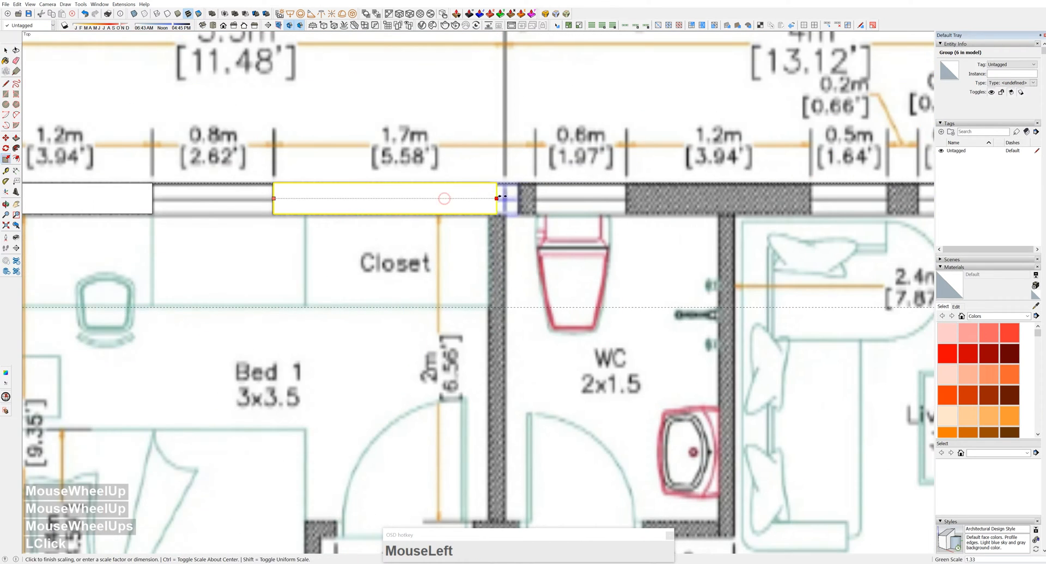
scroll(527, 199, up, 4)
click(539, 199)
scroll(521, 195, down, 4)
scroll(522, 195, down, 4)
shift+middle_drag(522, 195, 512, 204)
key(space)
Copy the wall segment past the WC window and shorten it to fit the 1.2 m stretch of top wall.
key(m)
ctrl+drag(330, 197, 577, 198)
shift+middle_drag(788, 190, 683, 201)
scroll(687, 201, up, 3)
key(s)
click(658, 222)
click(585, 221)
scroll(569, 220, up, 1)
shift+middle_drag(565, 218, 518, 221)
key(space)
Copy the segment past the first 0.5 m living room window and shorten it to the 0.2 m pier.
key(m)
ctrl+drag(343, 241, 626, 241)
shift+middle_drag(802, 222, 645, 224)
key(s)
drag(667, 228, 614, 245)
click(503, 226)
key(space)
Copy the 0.2 m pier past each of the next two 0.5 m windows in the top wall.
scroll(489, 231, up, 2)
key(m)
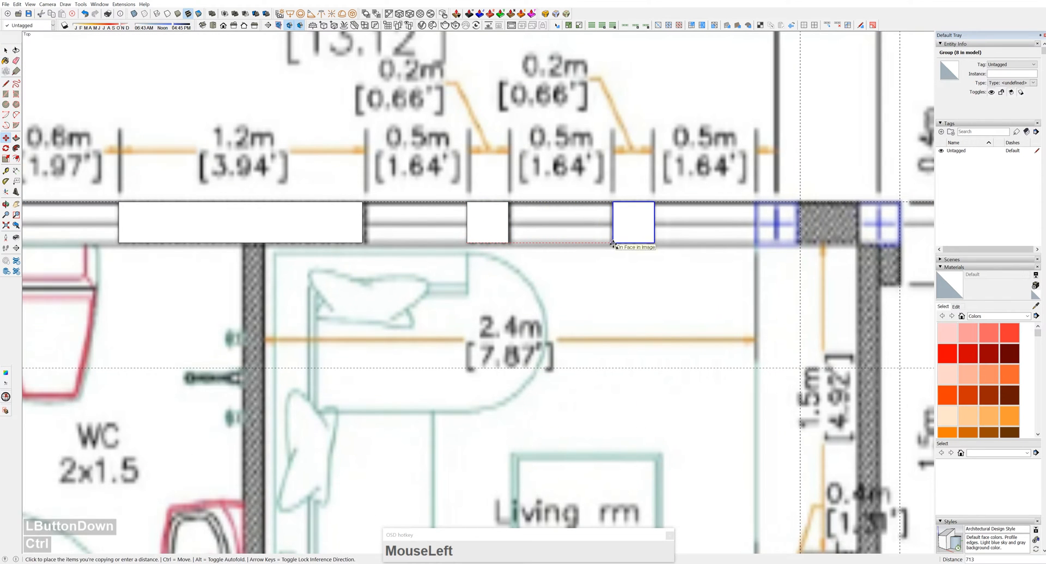
shift+middle_drag(614, 244, 479, 246)
click(620, 245)
Stretch the last copied pier along the top wall to the outermost right-hand guide.
shift+middle_drag(619, 244, 502, 246)
key(s)
click(544, 225)
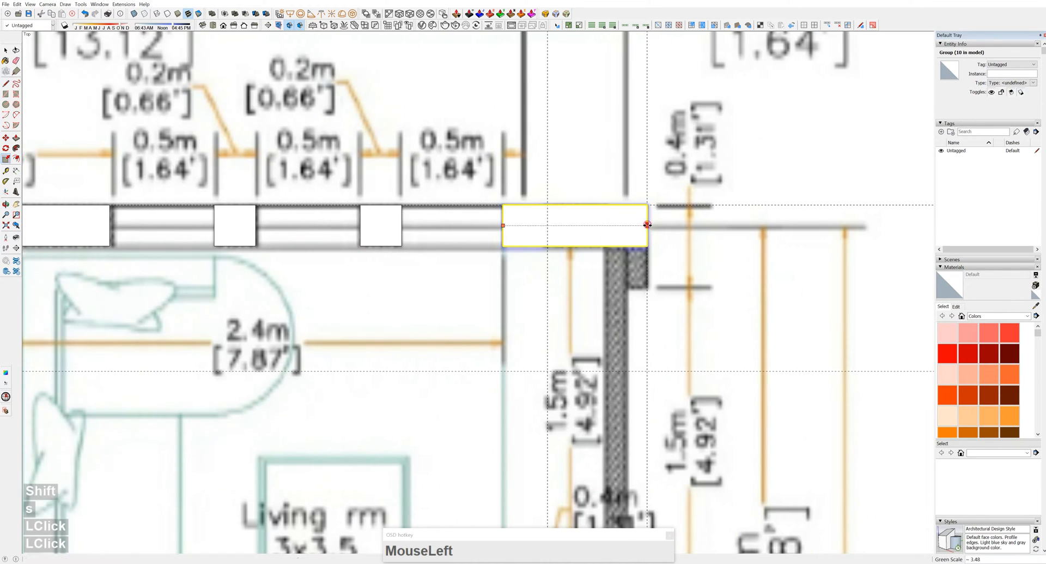
Rotate a copy of the top wall's end segment down from its outer corner and shorten it to the 0.4 m return.
key(q)
click(647, 246)
ctrl+click(624, 246)
click(646, 321)
shift+middle_drag(624, 366, 590, 283)
key(s)
click(593, 305)
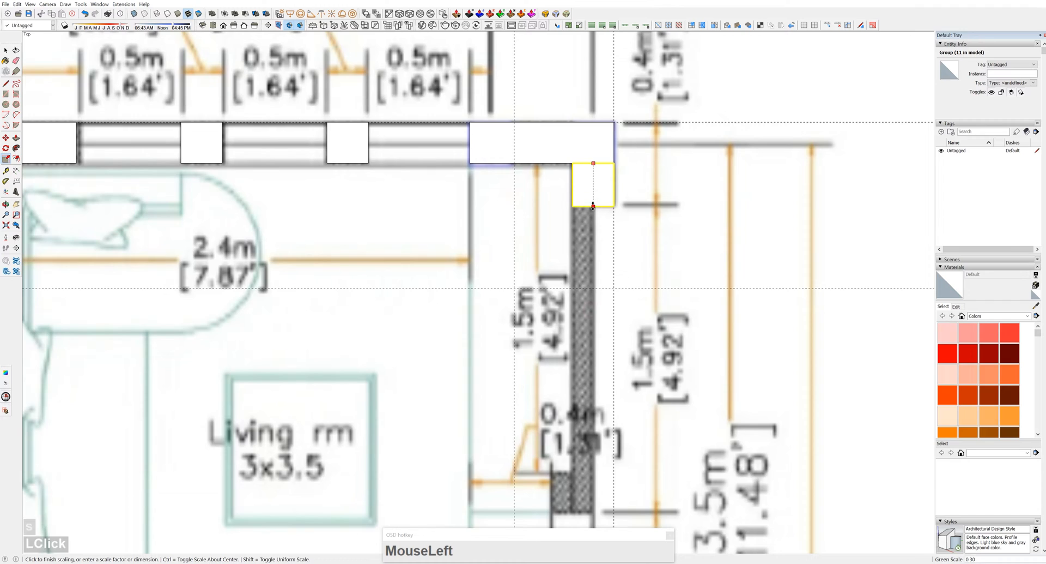
click(593, 206)
scroll(593, 205, down, 3)
shift+middle_drag(593, 205, 565, 188)
scroll(561, 169, up, 2)
click(561, 194)
scroll(563, 196, down, 3)
shift+middle_drag(563, 196, 556, 217)
shift+middle_drag(568, 152, 618, 92)
Copy the small square placed beside the plan into the right outer wall, at the 0.4 m pier near the dining area.
scroll(557, 125, down, 2)
key(space)
drag(36, 437, 70, 469)
key(m)
click(62, 461)
scroll(612, 249, up, 2)
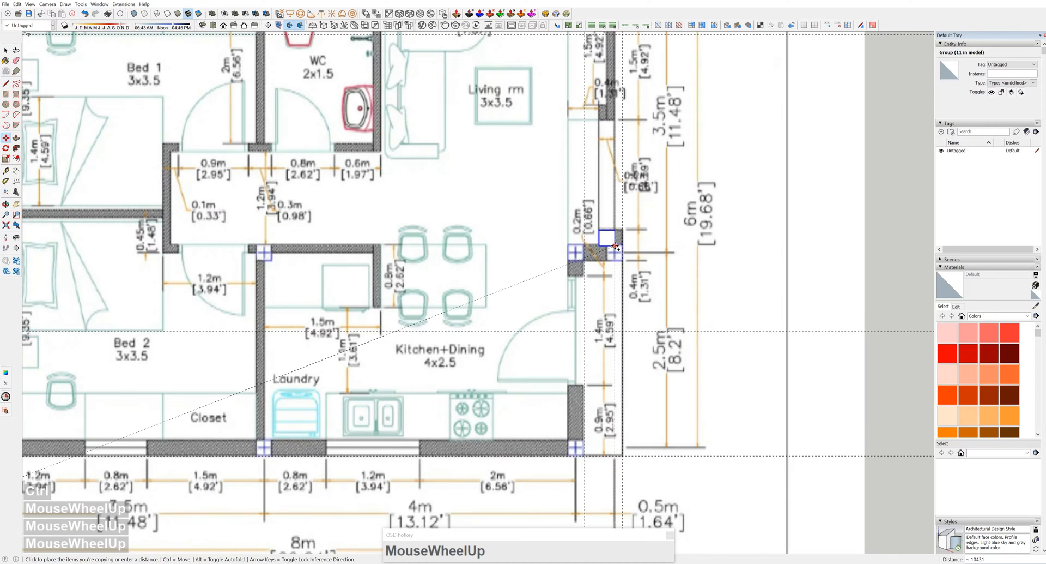
click(622, 245)
scroll(612, 242, up, 3)
Stretch the copied square downward to fill the 0.4 m pier in the right outer wall.
key(s)
click(602, 234)
click(588, 234)
key(ctrl+z)
click(616, 276)
Rotate a copy of the 0.4 m pier to horizontal and scale it to the inner face of the dining wall.
key(q)
click(603, 278)
click(603, 219)
ctrl+click(545, 277)
key(s)
click(544, 263)
click(529, 264)
Rotate a copy of the horizontal stub downward and shorten it to the start of the 1.4 m door opening.
click(530, 277)
ctrl+click(530, 249)
click(552, 278)
key(s)
click(545, 351)
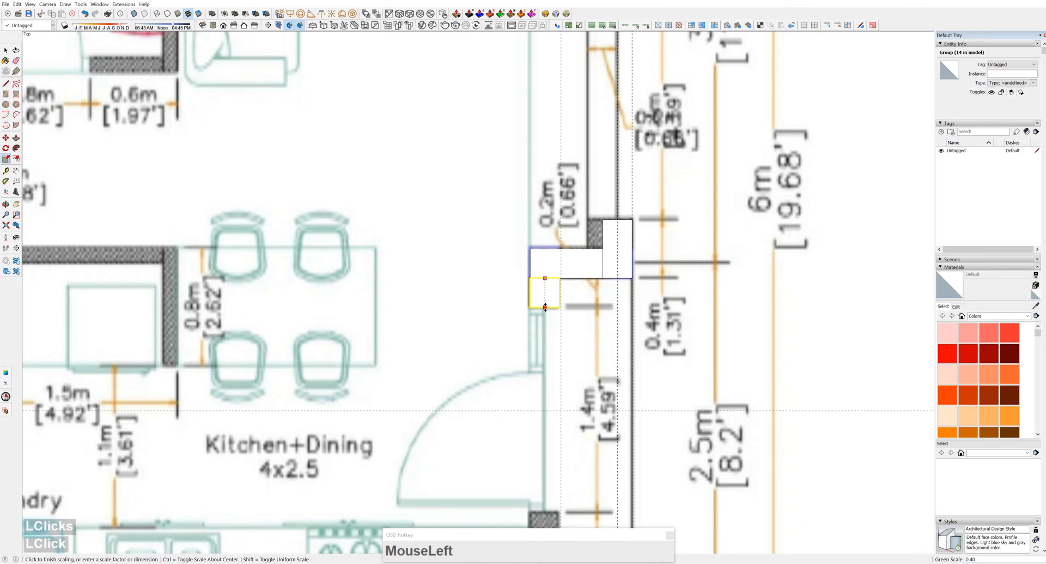
shift+middle_drag(587, 324, 567, 230)
Copy the short stub down past the 1.4 m door opening and align it with the start of the 0.9 m wall.
scroll(567, 230, down, 3)
key(m)
ctrl+click(542, 218)
click(542, 398)
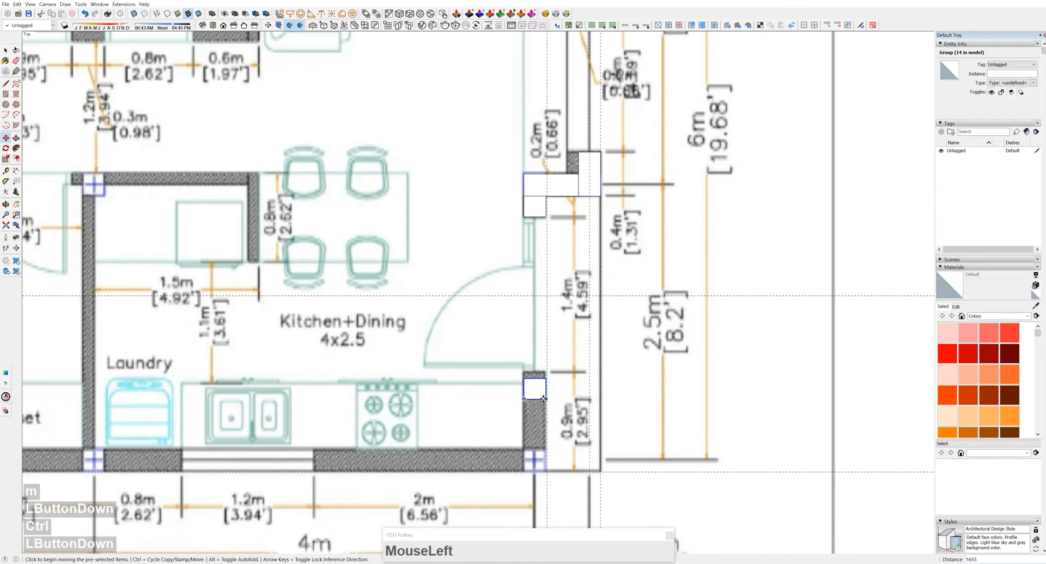
scroll(543, 391, up, 5)
click(548, 367)
click(548, 355)
Stretch the copied stub down to the bottom guide so it covers the 0.9 m wall.
scroll(547, 377, down, 4)
scroll(554, 180, up, 6)
key(space)
click(546, 217)
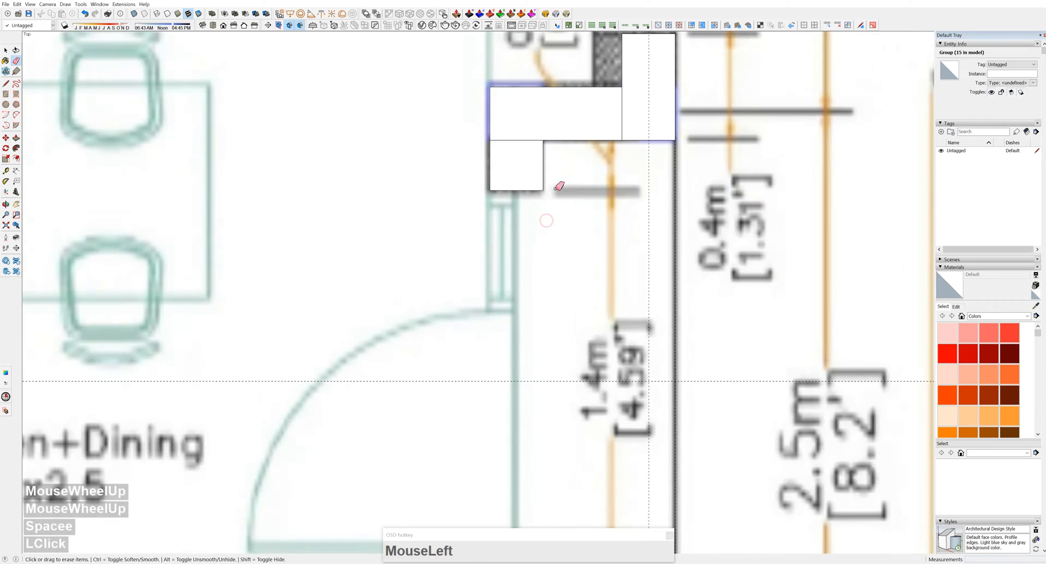
key(t)
scroll(517, 365, down, 4)
shift+middle_drag(560, 387, 528, 67)
scroll(485, 185, up, 4)
key(s)
click(485, 186)
click(485, 215)
click(485, 420)
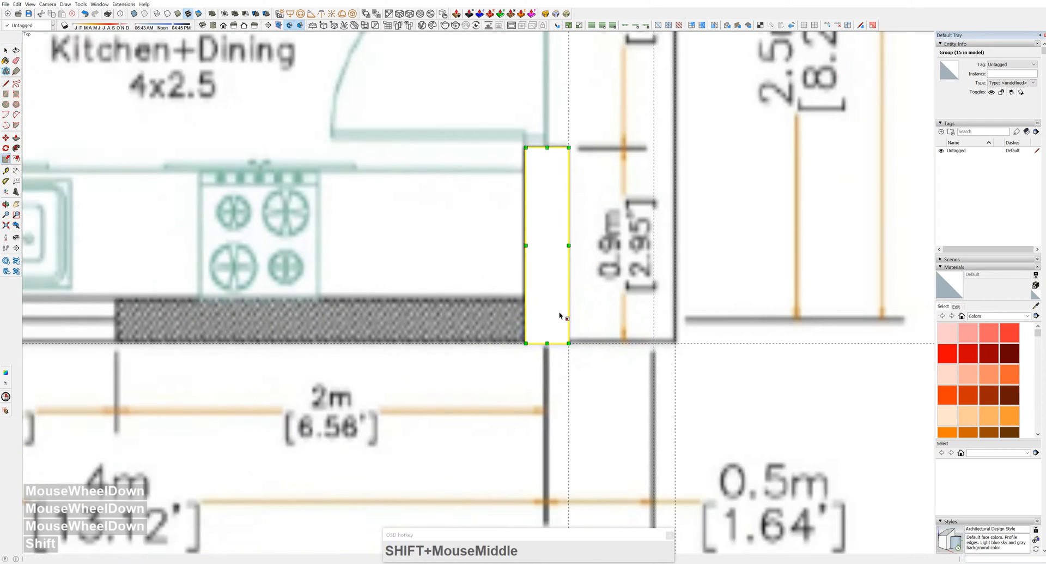
Rotate a copy of the 0.9 m segment onto the bottom wall and stretch it to the kitchen window's edge, the 2 m stretch.
key(q)
click(522, 344)
click(525, 344)
click(525, 304)
ctrl+click(382, 344)
scroll(376, 301, down, 3)
shift+middle_drag(376, 301, 692, 268)
key(shift+s)
click(631, 276)
click(467, 278)
Copy the bottom wall segment past the 1.2 m kitchen window and stretch it to the edge of the 0.8 m Bed 2 window.
scroll(467, 281, down, 2)
key(m)
ctrl+drag(749, 272, 445, 272)
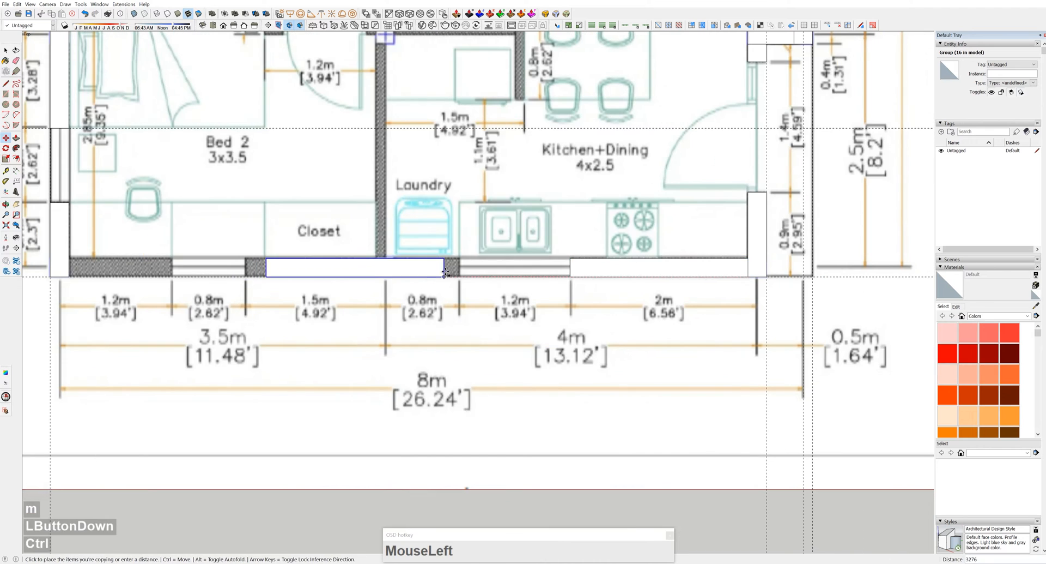
shift+middle_drag(283, 267, 484, 272)
scroll(484, 271, up, 4)
key(s)
drag(483, 271, 420, 271)
scroll(422, 271, down, 2)
shift+middle_drag(423, 271, 462, 271)
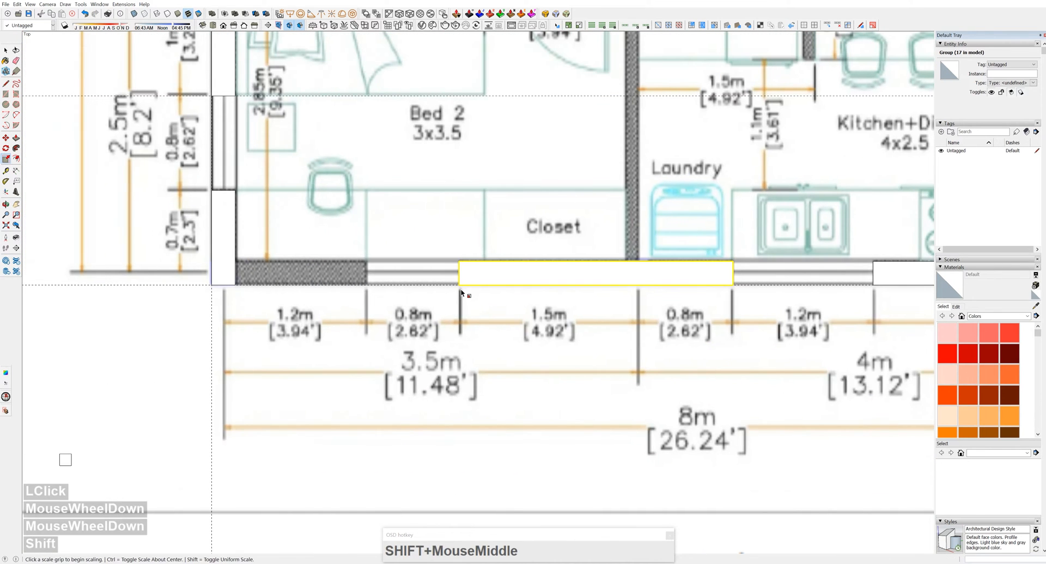
Copy the bottom wall segment past the 0.8 m Bed 2 window and shorten it to fit the 1.2 m stretch.
key(m)
ctrl+drag(460, 284, 235, 285)
key(s)
drag(509, 273, 361, 273)
scroll(373, 272, up, 6)
Draw an 800 x 200 mm rectangle below the floor plan and group it as a window piece.
key(space)
scroll(367, 272, down, 8)
shift+middle_drag(380, 345, 373, 341)
click(336, 339)
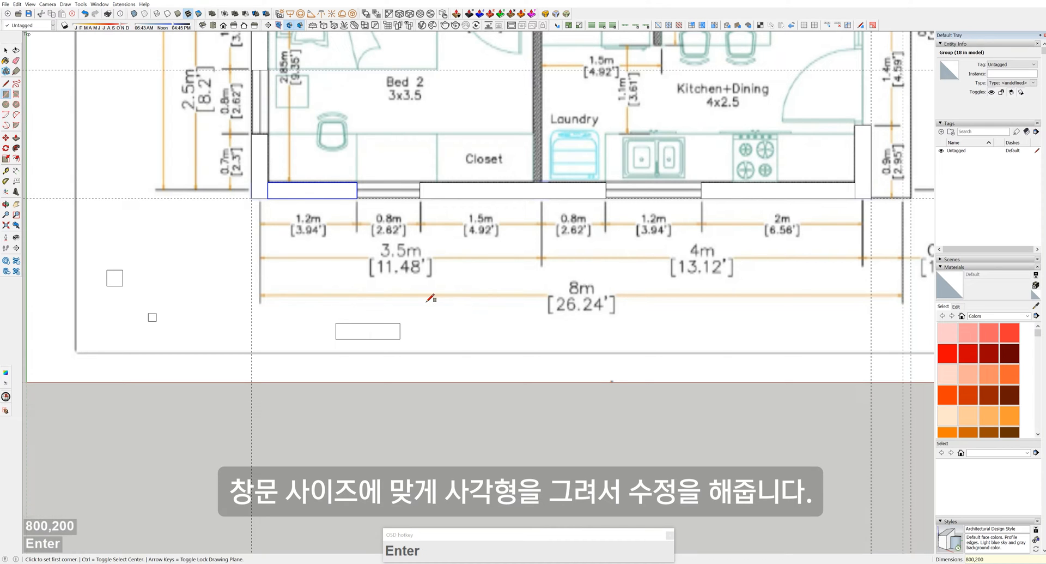
key(space)
click(388, 339)
scroll(381, 339, up, 4)
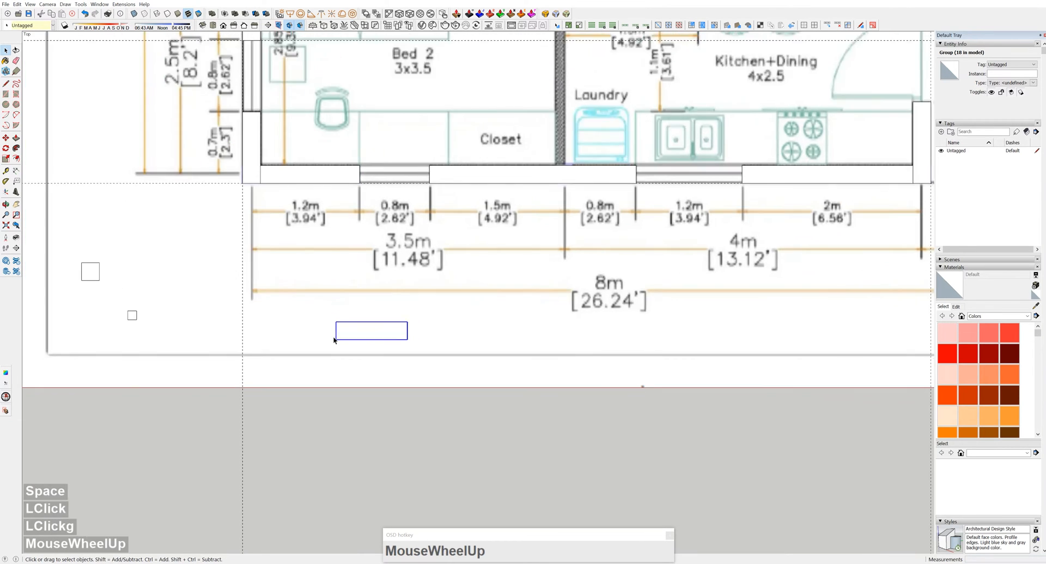
Move the window group into the 0.8 m Bed 2 opening in the bottom wall.
key(m)
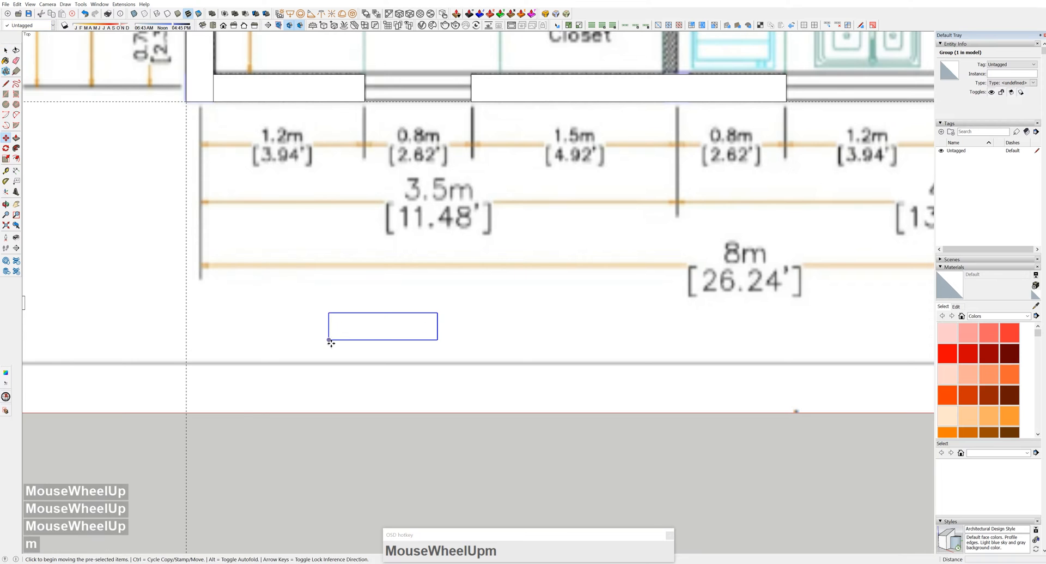
click(331, 341)
click(364, 102)
shift+middle_drag(462, 73, 450, 170)
Scale the bottom wall segment below the closet so its end meets the edge of the 0.8 m window.
scroll(472, 178, up, 2)
key(space)
click(479, 182)
key(s)
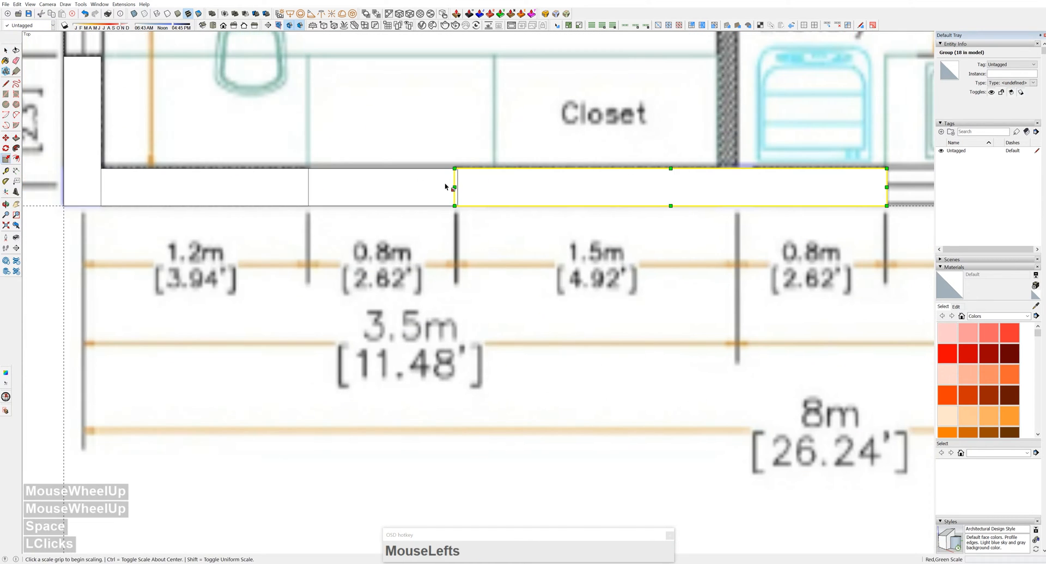
click(453, 186)
click(308, 205)
Copy the 0.8 m window group to the Bed 1 opening in the left outer wall and rotate it to vertical.
scroll(307, 210, down, 2)
key(m)
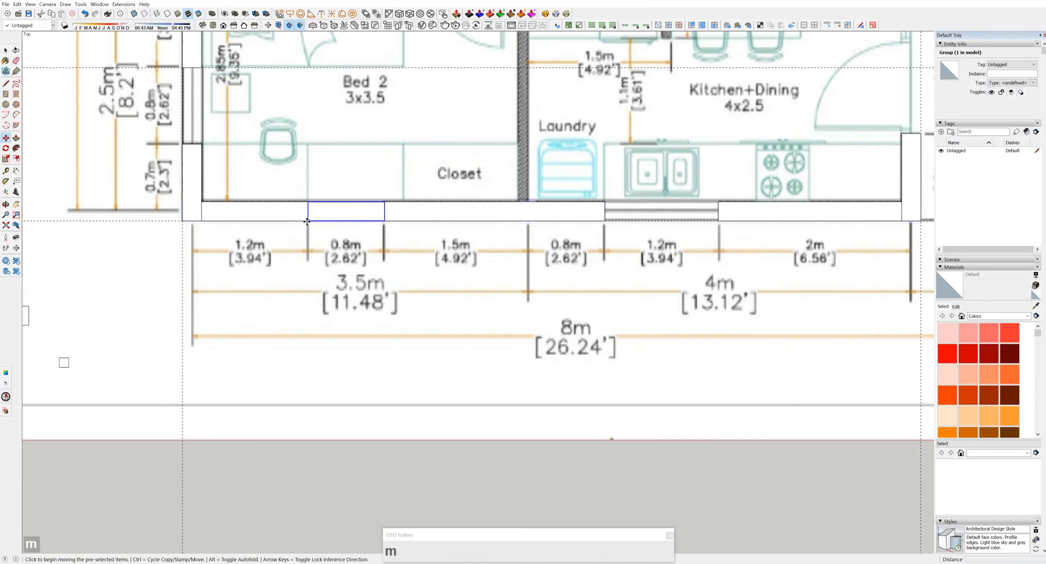
click(307, 221)
key(ctrl)
scroll(307, 221, down, 2)
shift+middle_drag(306, 125, 371, 426)
scroll(359, 392, up, 4)
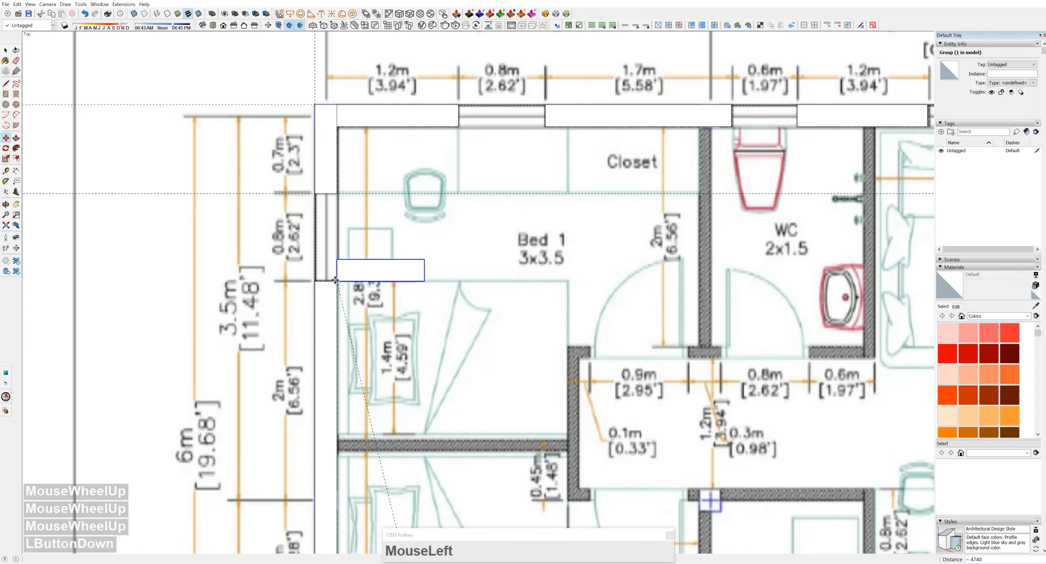
click(337, 280)
scroll(336, 280, up, 2)
key(q)
click(337, 280)
click(338, 253)
Place a window piece in the 0.8 m Bed 1 opening of the top wall.
shift+middle_drag(338, 255, 318, 266)
key(m)
click(318, 266)
click(468, 74)
shift+middle_drag(518, 95, 404, 167)
Copy the top wall's 0.8 m window piece to the start of the 0.6 m WC opening.
key(space)
click(474, 158)
key(s)
key(space)
click(404, 156)
key(m)
key(ctrl)
click(354, 145)
shift+middle_drag(611, 156, 441, 170)
click(521, 159)
Scale the copied WC window piece to a width of 600 mm.
shift+middle_drag(644, 177, 536, 184)
key(space)
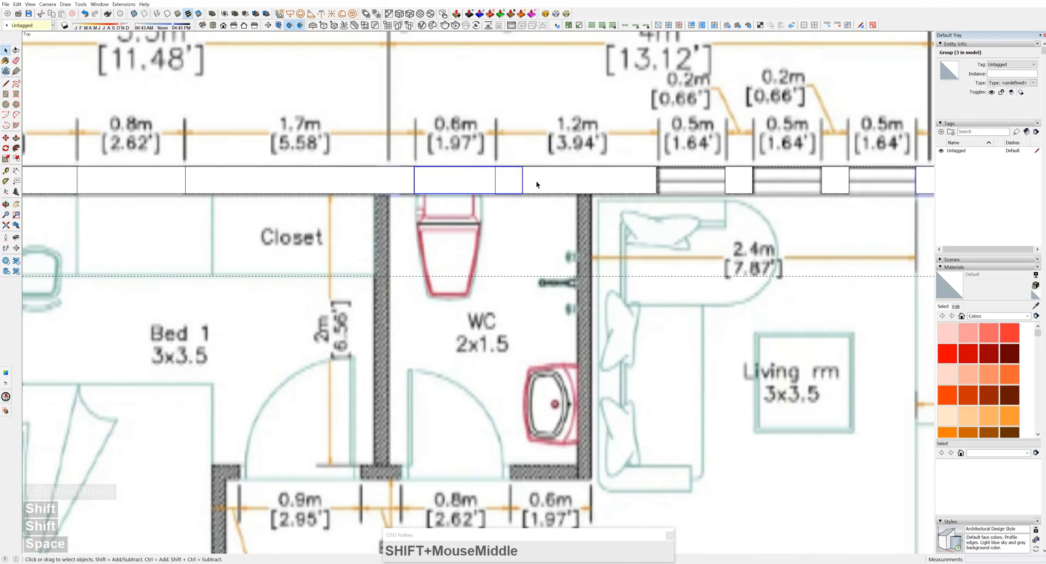
click(537, 185)
key(s)
click(496, 180)
click(522, 180)
key(space)
click(492, 182)
key(ctrl+z)
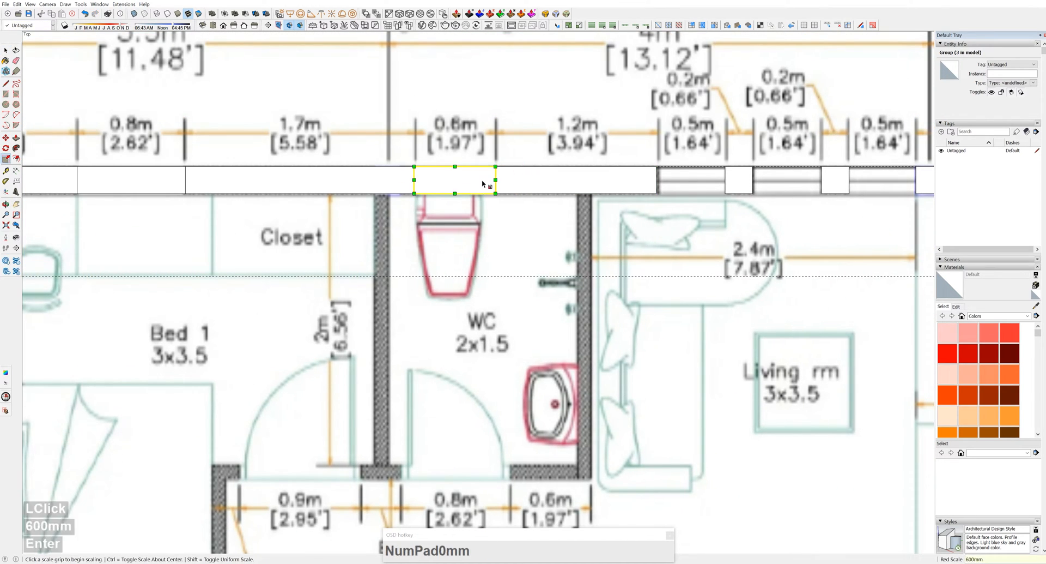
Copy the 600 mm window piece past the 1.2 m wall and scale it to the first 0.5 m living room opening.
scroll(496, 177, up, 2)
click(450, 186)
shift+middle_drag(450, 186, 398, 187)
key(m)
click(345, 200)
key(ctrl)
key(s)
click(743, 182)
key(space)
Move the 0.5 m window piece so that it touches the adjacent 0.2 m pier.
scroll(734, 182, up, 4)
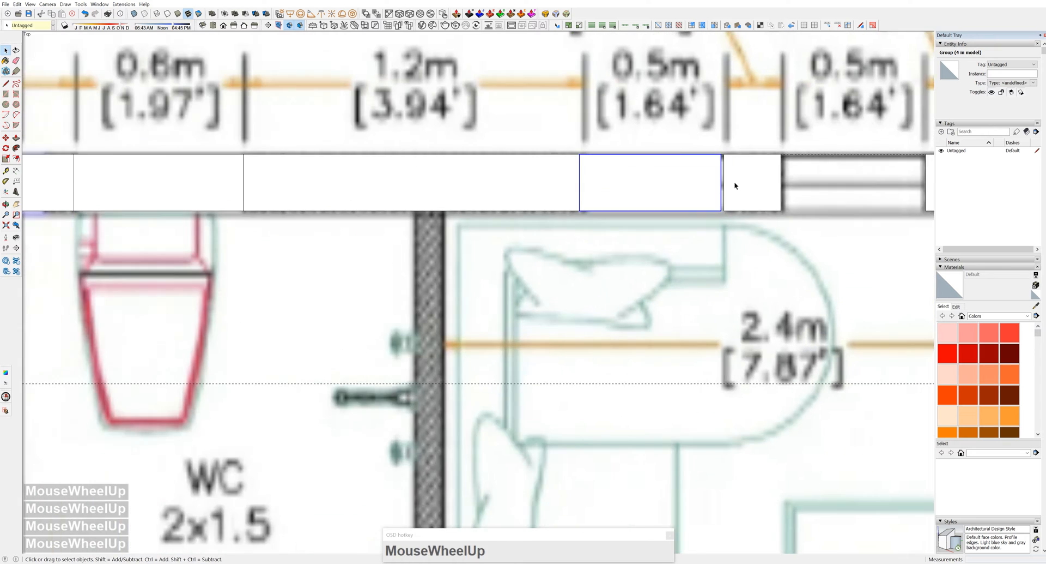
shift+middle_drag(734, 183, 634, 200)
click(660, 201)
click(592, 208)
key(m)
click(620, 227)
click(623, 226)
Scale the top wall's 1.2 m piece so that its end meets the first 0.5 m living room window piece.
key(space)
click(468, 198)
key(s)
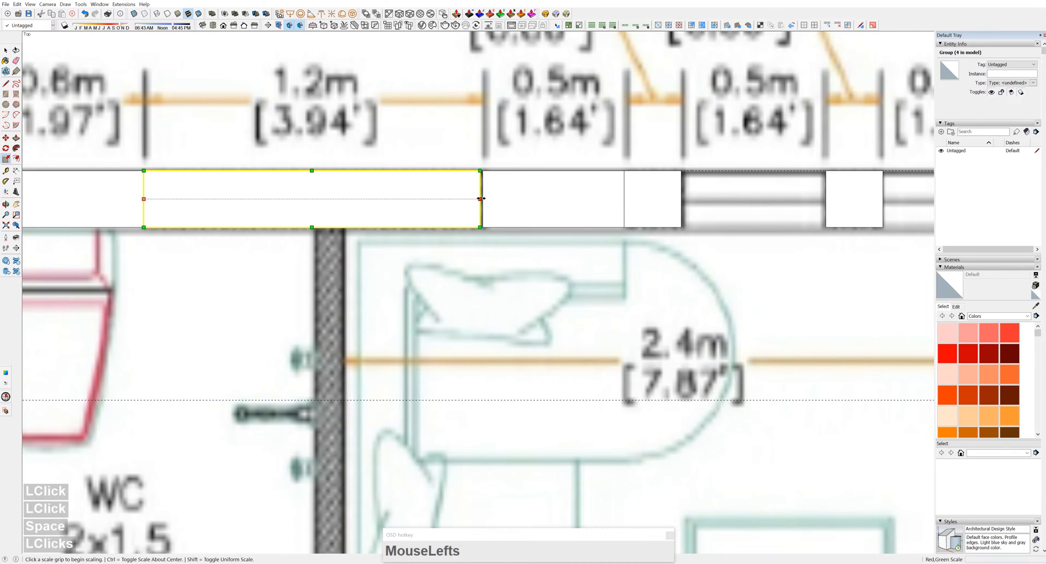
shift+middle_drag(518, 217, 493, 220)
Copy the first 0.5 m window piece into the second 0.5 m living room opening.
key(space)
click(475, 225)
ctrl+drag(458, 226, 657, 226)
Move the second 0.2 m pier so that it touches the second 0.5 m window piece.
shift+middle_drag(736, 199, 592, 206)
scroll(592, 206, up, 2)
key(s)
key(space)
click(681, 209)
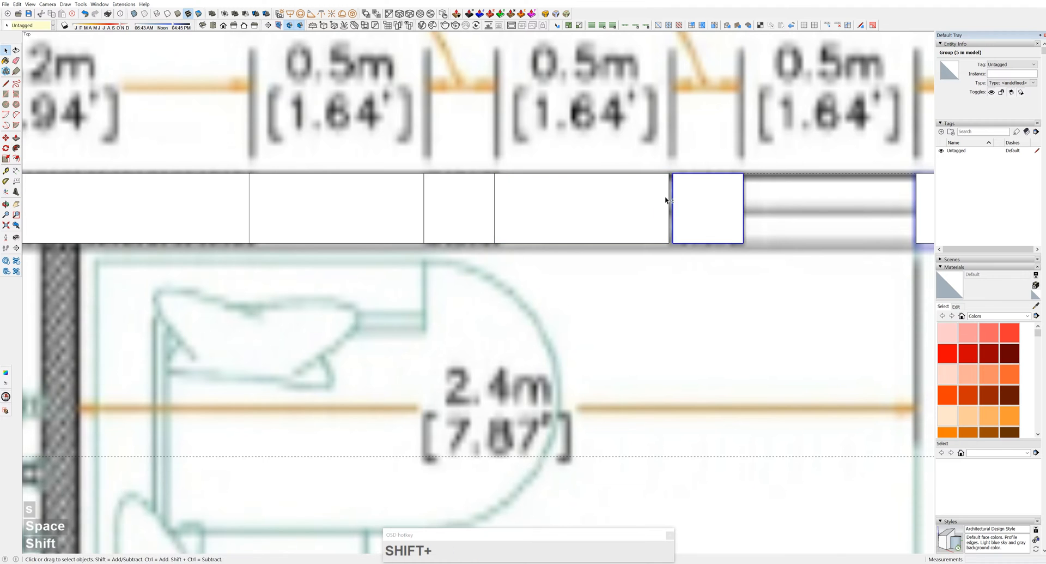
shift+middle_drag(676, 215, 589, 216)
key(m)
click(586, 223)
scroll(585, 220, down, 3)
click(584, 219)
Copy the 0.5 m window piece past the second pier into the third living room opening.
key(space)
click(477, 212)
key(m)
ctrl+drag(440, 181, 642, 182)
Scale the corner wall piece at the end of the top wall to meet the third 0.5 m window piece.
shift+middle_drag(789, 202, 615, 203)
scroll(615, 203, up, 3)
key(space)
click(615, 214)
key(s)
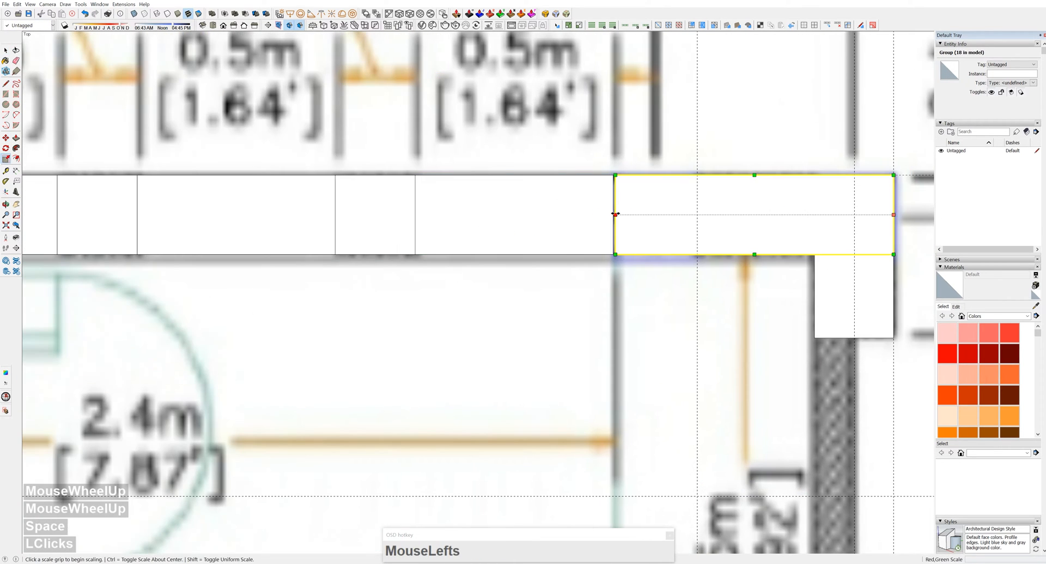
Copy the third window piece to the living room's side wall and rotate it upright at the lower end of the window opening.
scroll(614, 222, down, 6)
shift+middle_drag(610, 289, 610, 189)
scroll(626, 175, up, 2)
scroll(626, 175, down, 3)
mouse_move(543, 200)
shift+middle_down()
mouse_move(610, 186)
mouse_move(561, 252)
mouse_move(560, 280)
shift+middle_up()
click(534, 158)
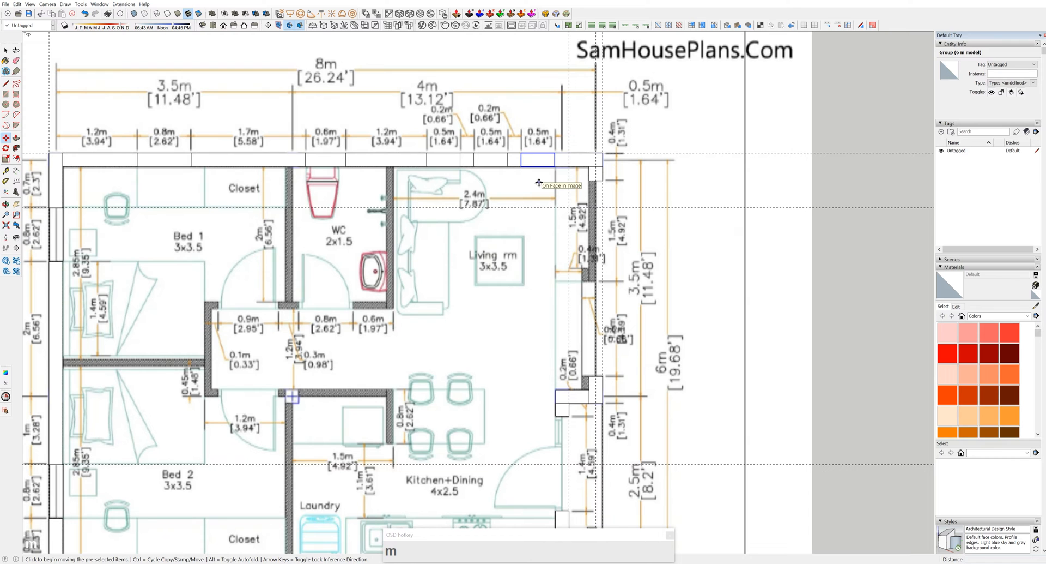
click(539, 182)
scroll(539, 183, down, 3)
shift+middle_drag(530, 363, 506, 216)
scroll(507, 217, up, 2)
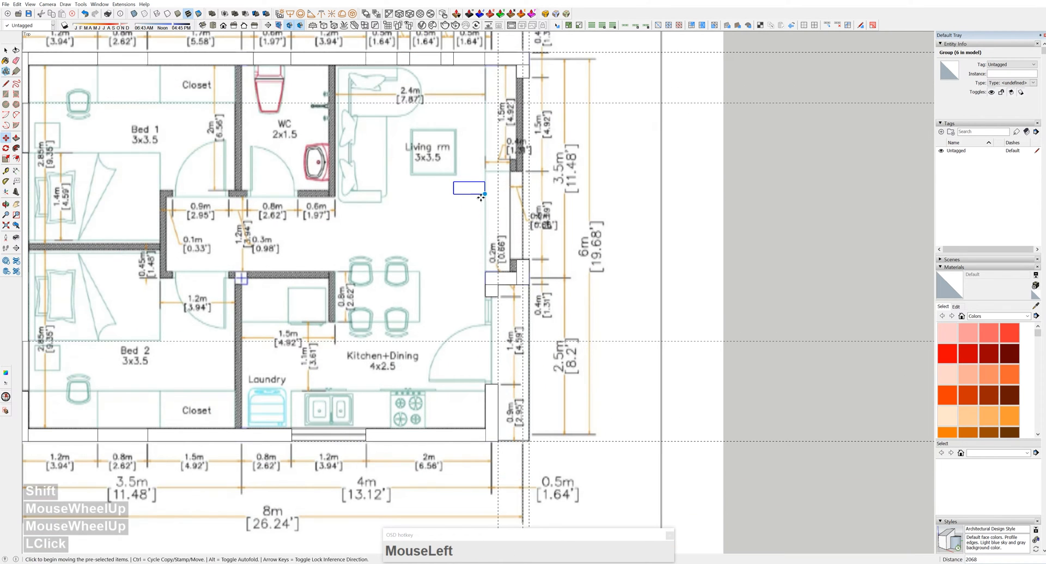
scroll(472, 204, up, 3)
click(472, 203)
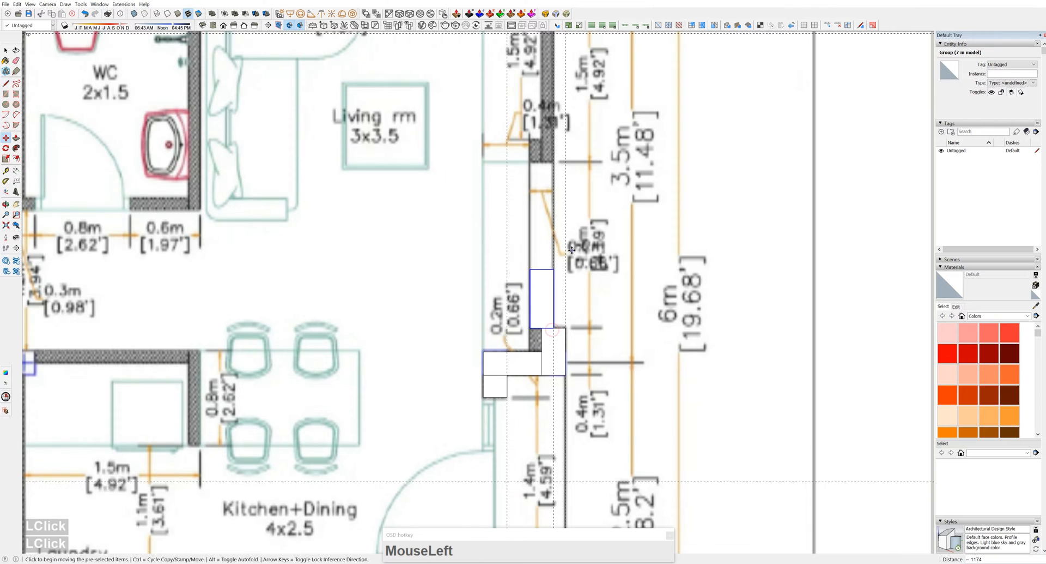
Scale the rotated window piece to fill the full length of the living room's side window opening.
shift+middle_drag(572, 254, 549, 278)
drag(531, 293, 518, 186)
scroll(518, 188, down, 2)
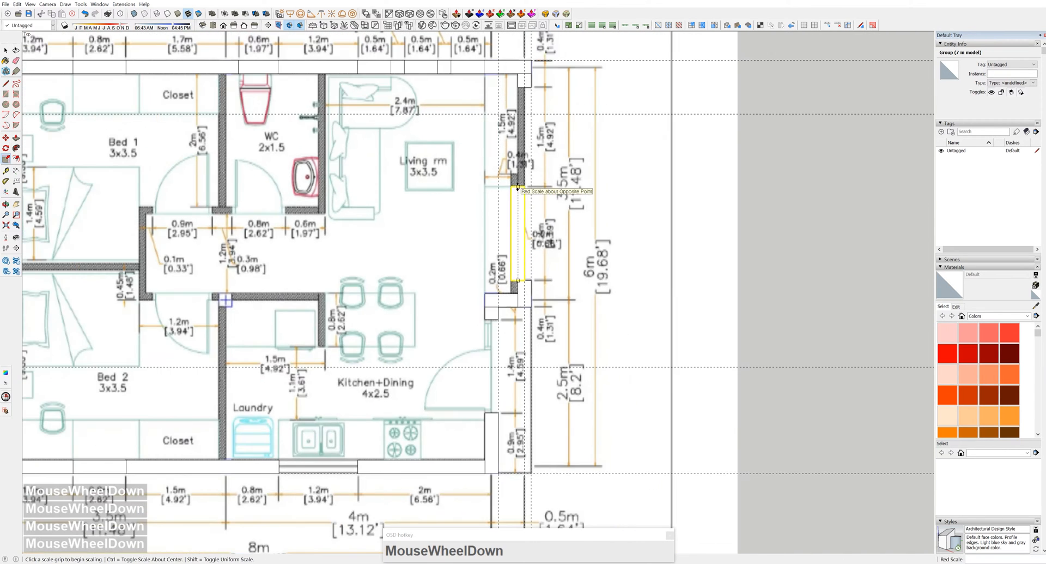
Delete the window pieces from the Bed 1, WC and living room openings in the top wall.
key(space)
scroll(518, 190, down, 1)
shift+middle_drag(465, 196, 526, 271)
click(266, 174)
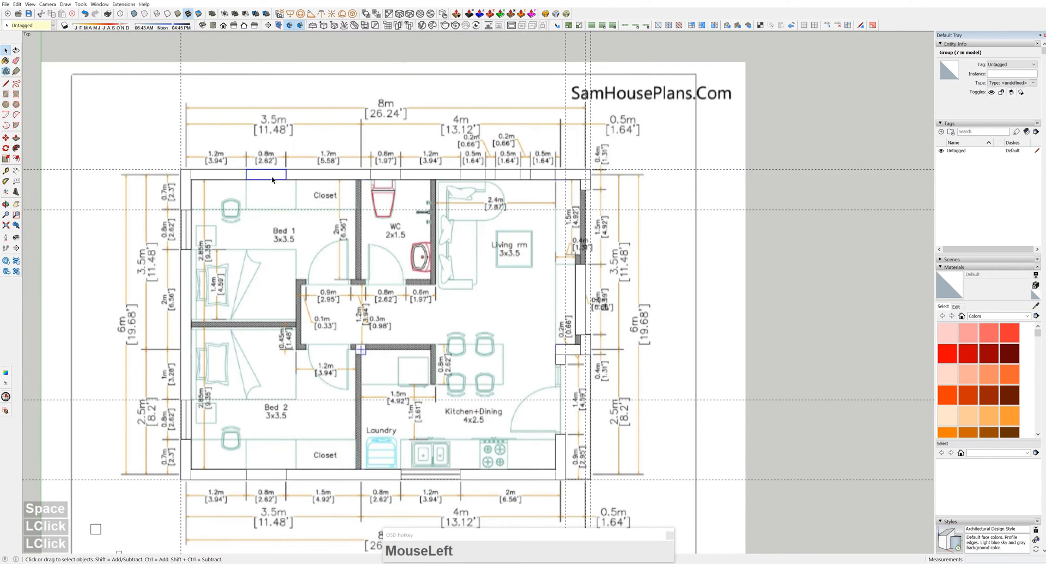
key(Delete)
click(386, 174)
key(Delete)
click(473, 174)
key(Delete)
click(508, 175)
key(Delete)
Draw rectangles over the living room side wall's hatched 1.5 m section and the small hatched block at its lower end.
scroll(599, 221, up, 4)
key(r)
click(539, 133)
click(553, 330)
scroll(539, 326, up, 2)
click(518, 333)
click(538, 298)
Move the window piece from the living room's side opening to the kitchen window in the bottom wall.
key(space)
click(544, 354)
scroll(545, 354, down, 5)
shift+middle_drag(557, 404, 570, 190)
key(m)
click(562, 225)
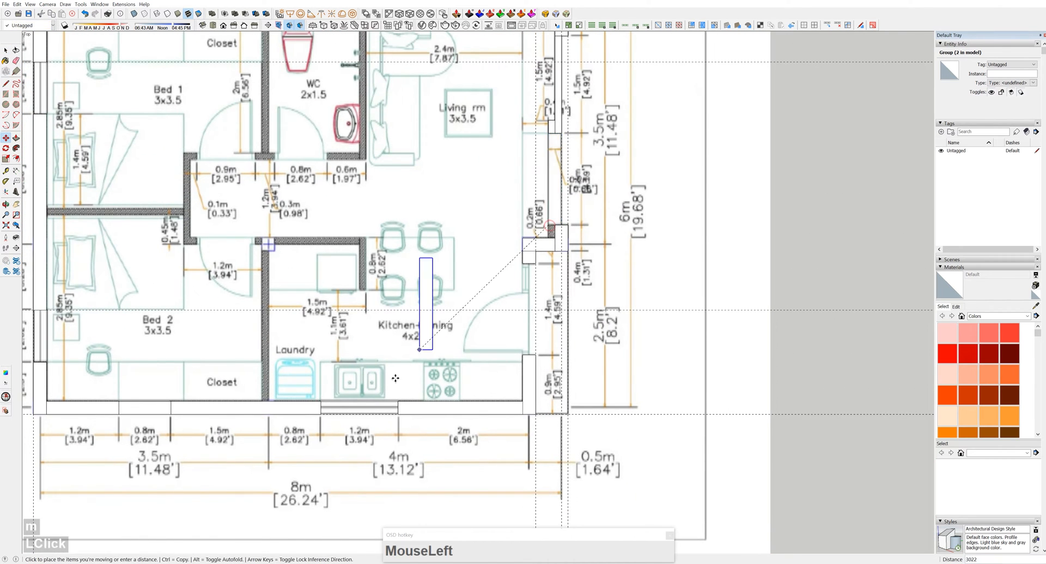
shift+middle_drag(443, 352, 570, 284)
scroll(545, 305, up, 2)
click(476, 322)
Rotate the moved window piece in line with the bottom wall and fit it into the 1.2 m kitchen opening.
key(q)
click(474, 307)
click(461, 321)
key(s)
click(475, 329)
scroll(505, 339, up, 2)
key(m)
click(461, 338)
click(493, 322)
drag(382, 308, 392, 312)
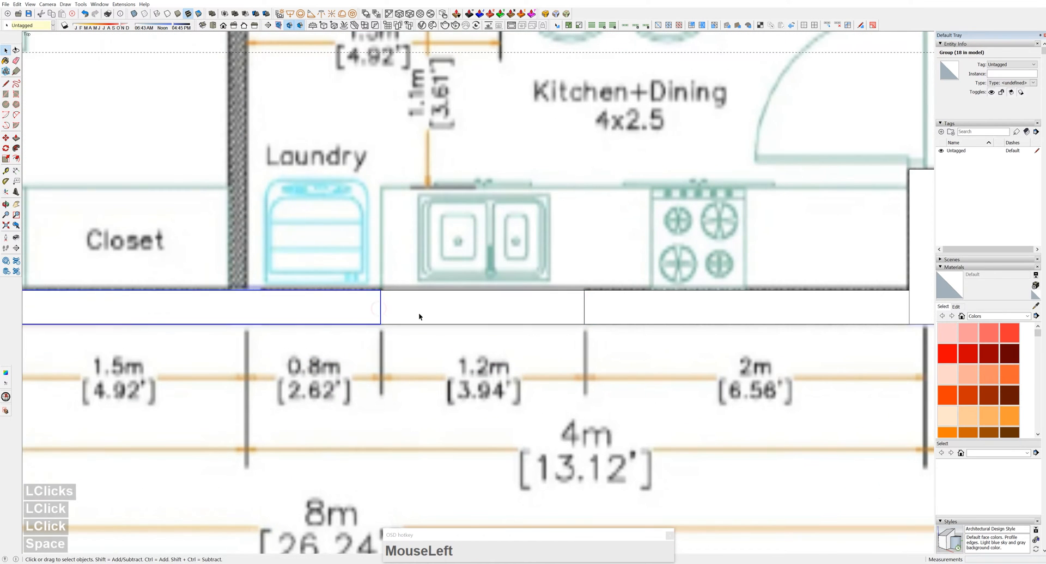
Delete the window pieces from the bottom wall's 1.2 m kitchen opening and 0.8 m Bed 2 opening.
key(space)
scroll(459, 313, down, 3)
scroll(458, 313, up, 1)
key(Delete)
click(247, 307)
key(Delete)
scroll(228, 250, down, 2)
shift+middle_drag(228, 250, 292, 371)
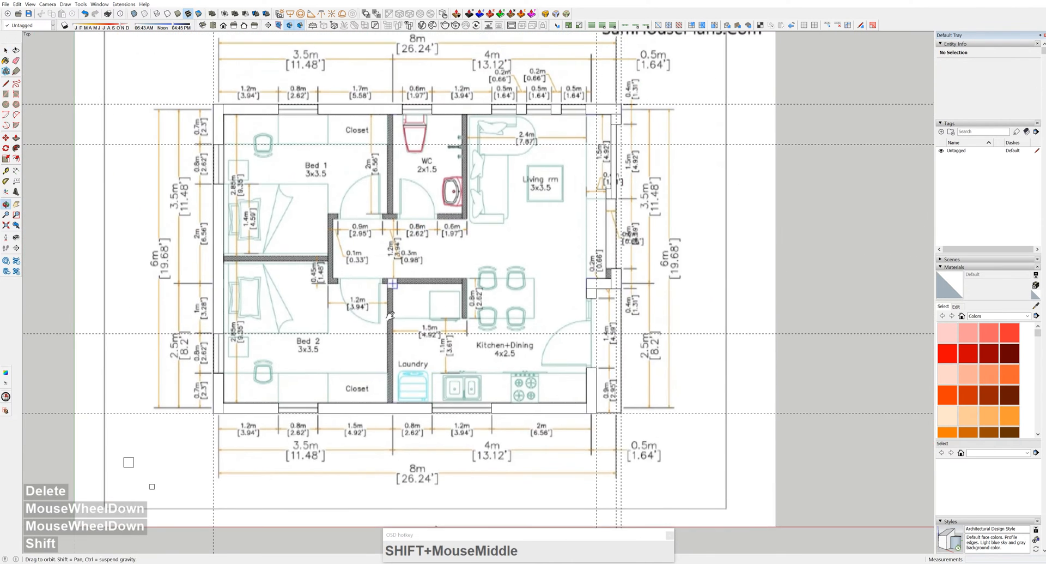
Add a horizontal guide along the lower end of the living room's side window opening.
scroll(605, 299, up, 5)
click(572, 278)
scroll(567, 275, up, 4)
key(t)
double_click(572, 251)
Copy the small block at the upper end of the living room's side window onto the hatched 0.2 m pier at its lower end.
scroll(549, 244, down, 3)
scroll(548, 112, up, 2)
click(550, 113)
click(549, 120)
key(space)
click(549, 120)
key(m)
click(565, 126)
key(ctrl)
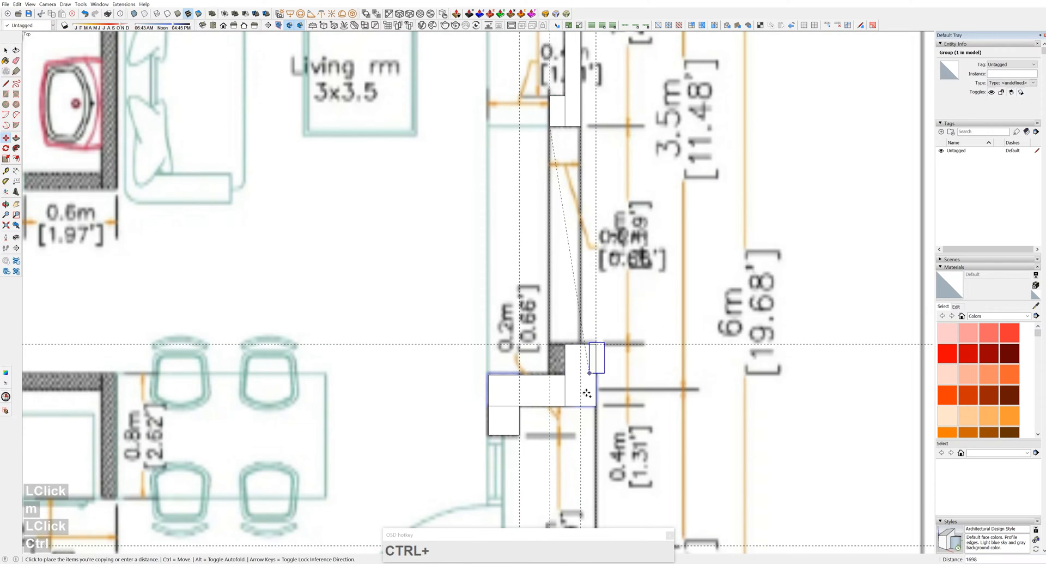
click(564, 374)
Delete the remaining guide lines around the floor plan.
scroll(561, 367, down, 5)
key(space)
drag(855, 117, 741, 453)
key(Delete)
drag(606, 38, 218, 66)
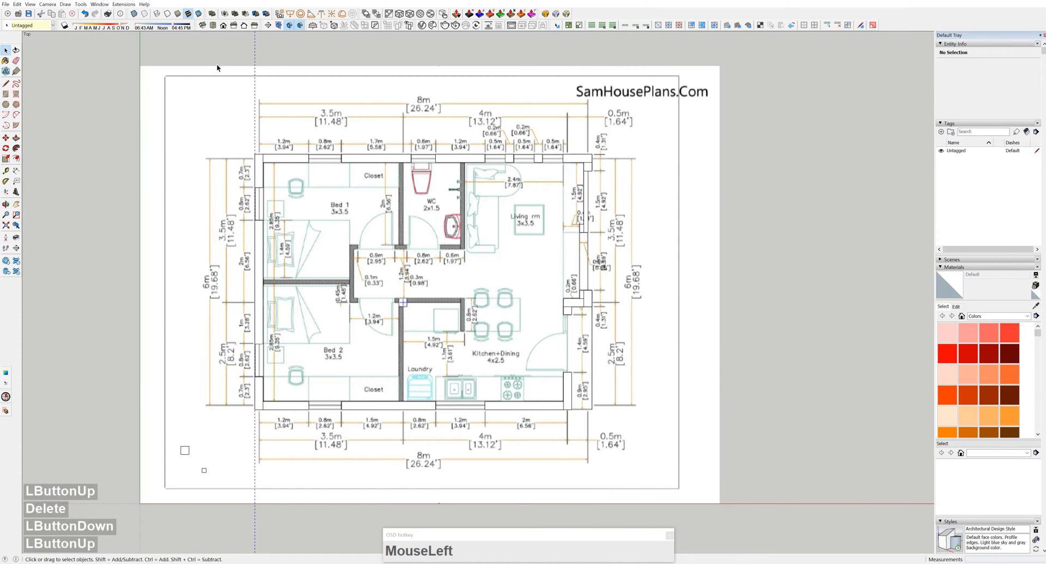
Select all the outer wall pieces in a tilted view and combine them into one group.
key(F1)
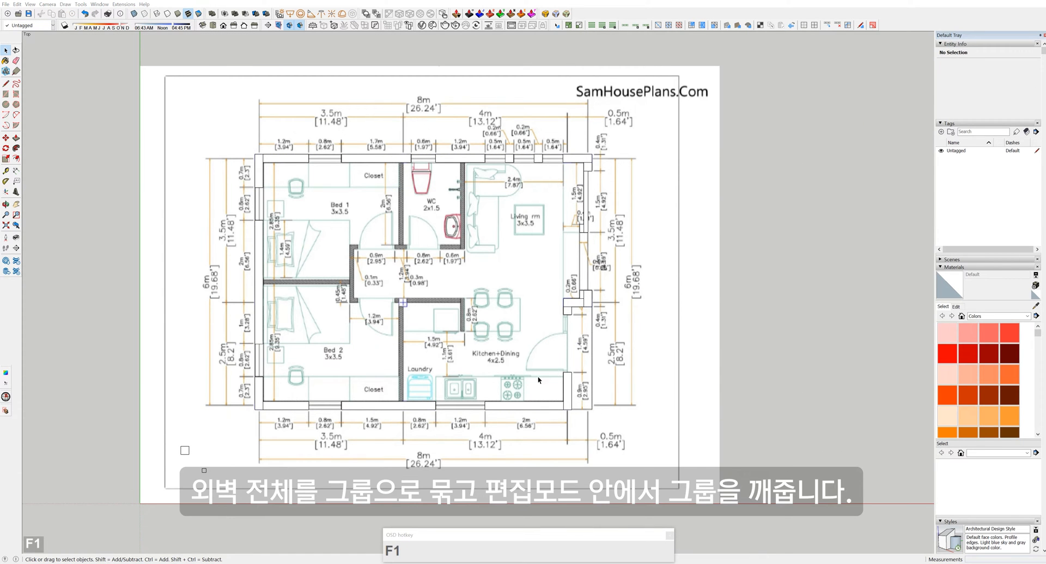
middle_drag(540, 379, 580, 301)
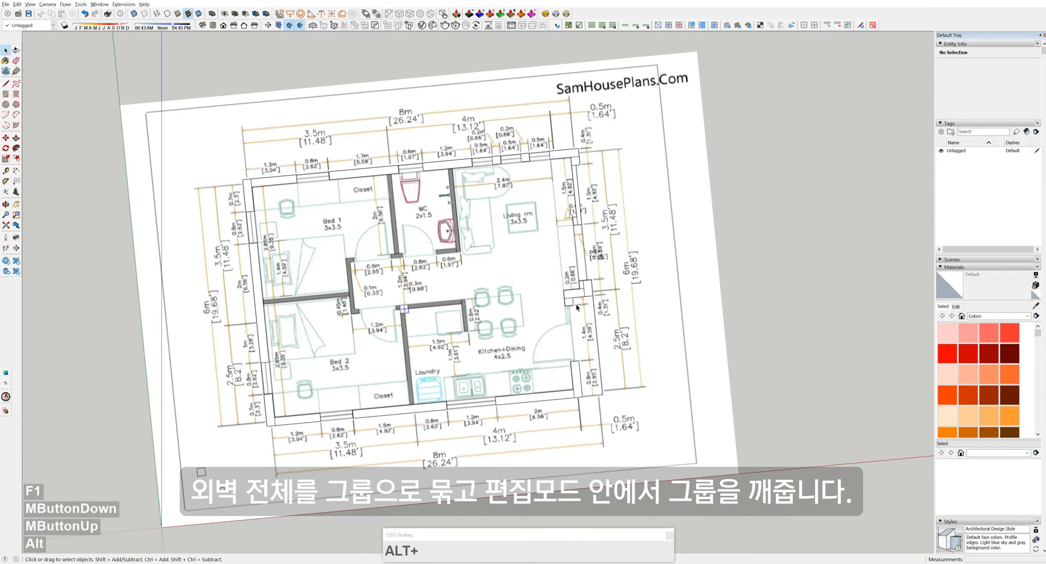
scroll(545, 294, down, 4)
drag(256, 193, 670, 393)
middle_drag(622, 378, 590, 319)
key(g)
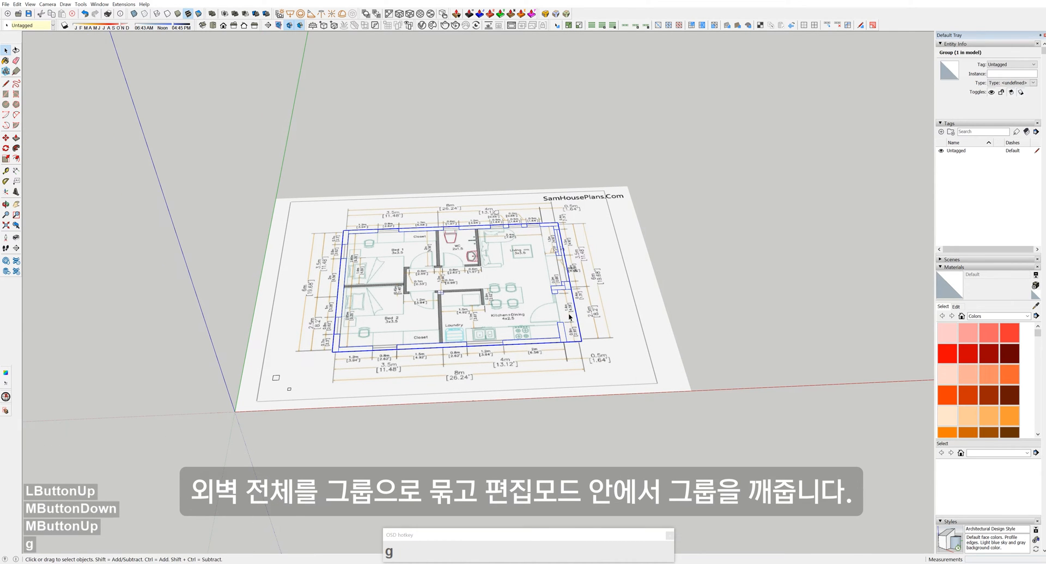
Open the outer wall group and explode all the wall pieces nested inside it.
scroll(569, 316, up, 3)
double_click(567, 316)
drag(234, 181, 696, 405)
scroll(563, 341, up, 2)
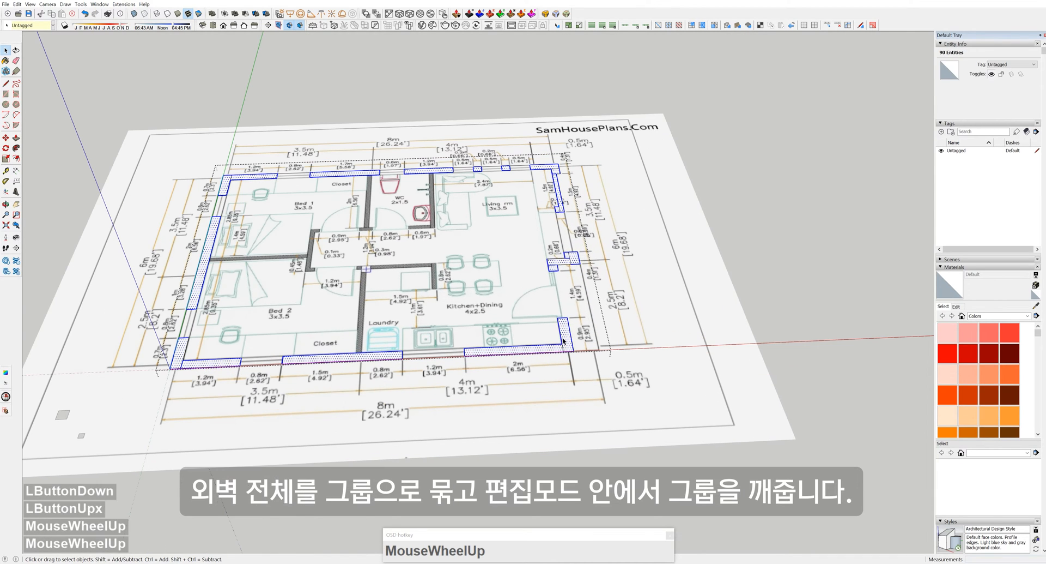
Extrude all the outer wall faces to a height of 3000 mm with the FaceUp extension.
right_click(565, 336)
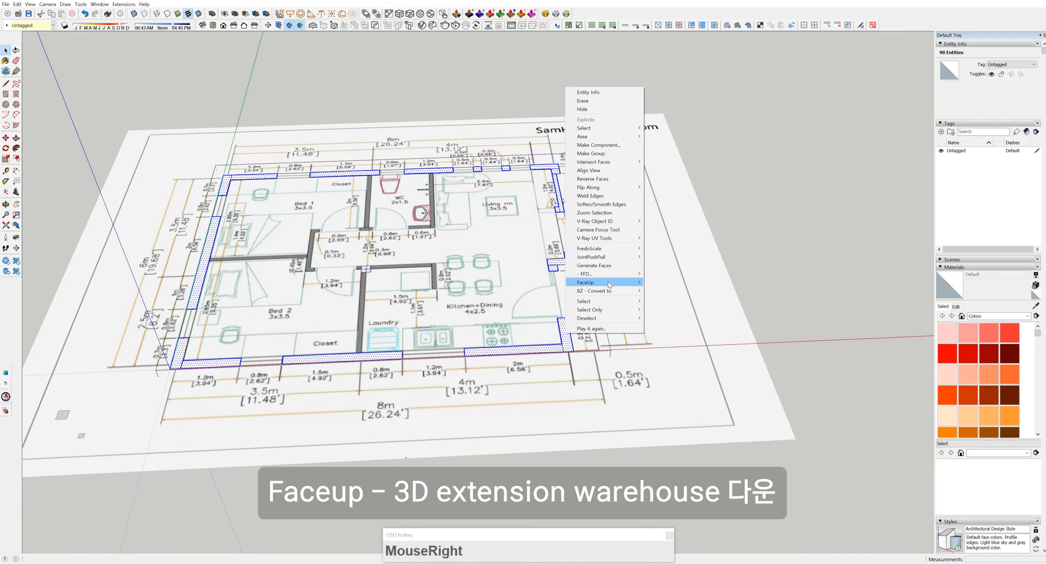
click(668, 294)
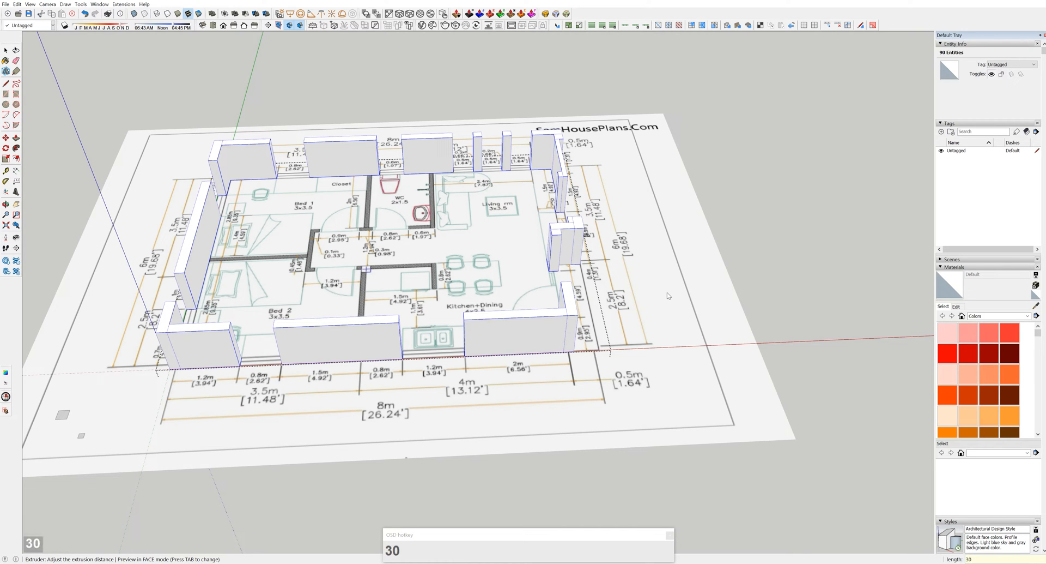
key(Return)
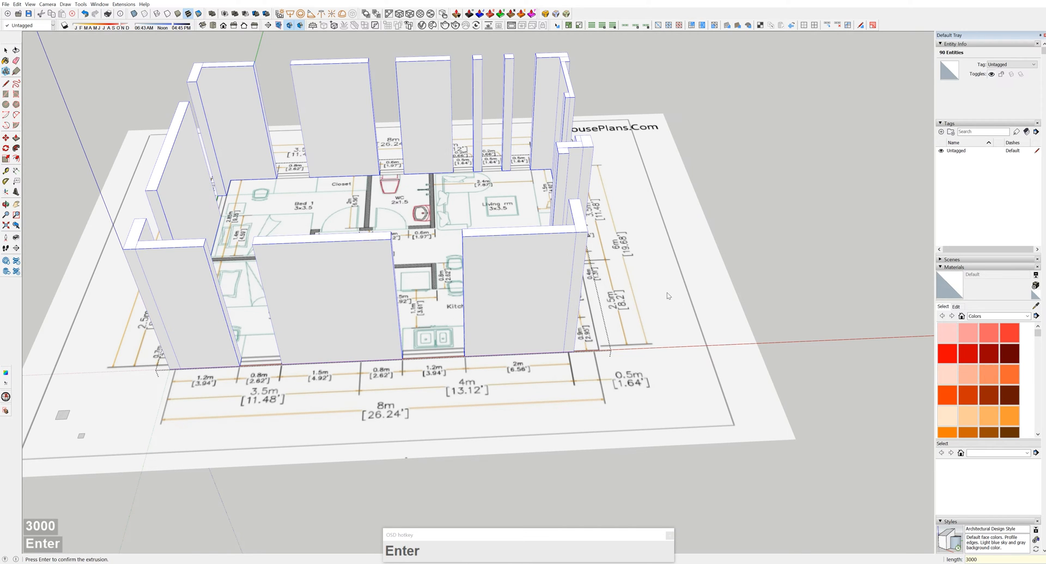
key(Return)
Combine the extruded wall solids into a single solid with the union tool that keeps interior voids.
middle_drag(515, 229, 511, 163)
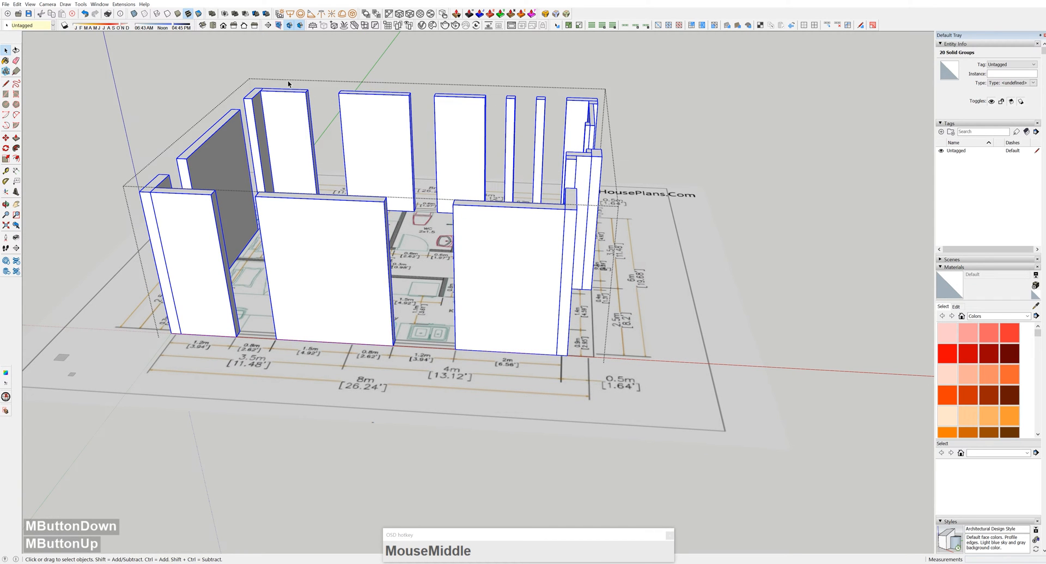
click(239, 17)
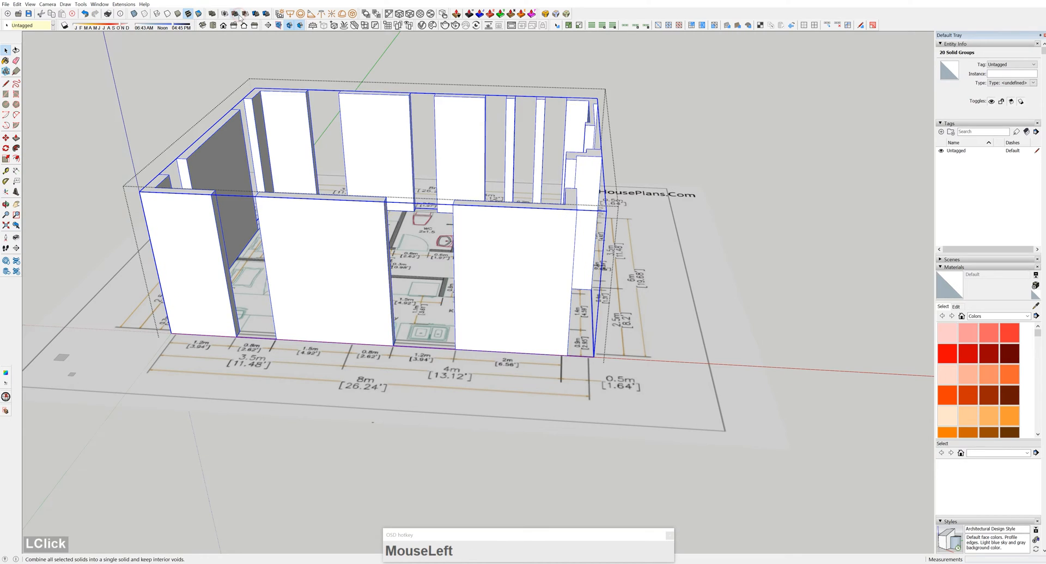
middle_drag(366, 205, 586, 181)
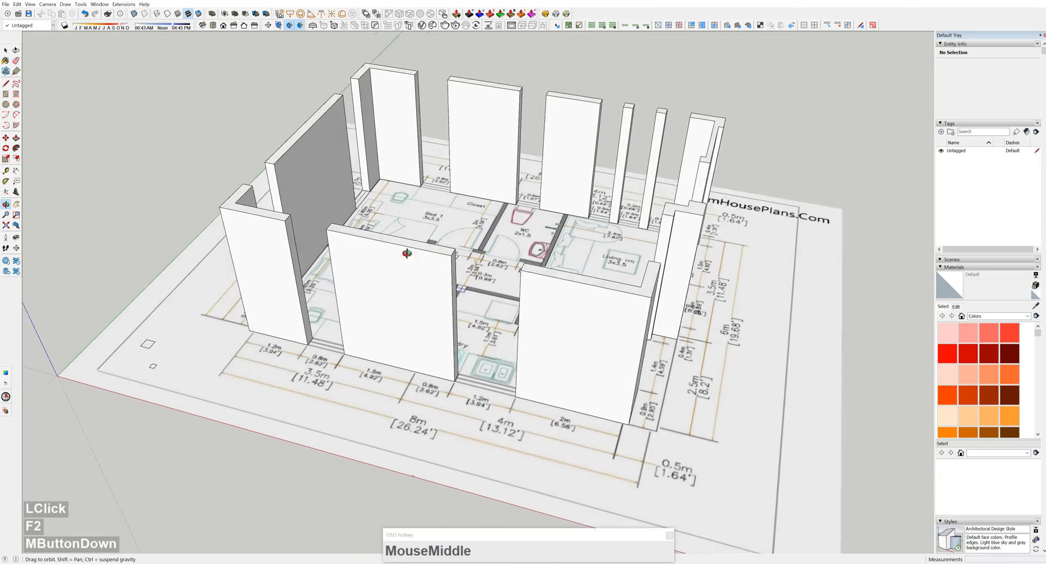
Copy the smaller square group beside the plan to the upper end of the wall between Bed 1 and the WC.
mouse_move(406, 250)
middle_down()
mouse_move(532, 367)
mouse_move(539, 430)
mouse_move(479, 435)
mouse_move(509, 425)
middle_up()
click(209, 461)
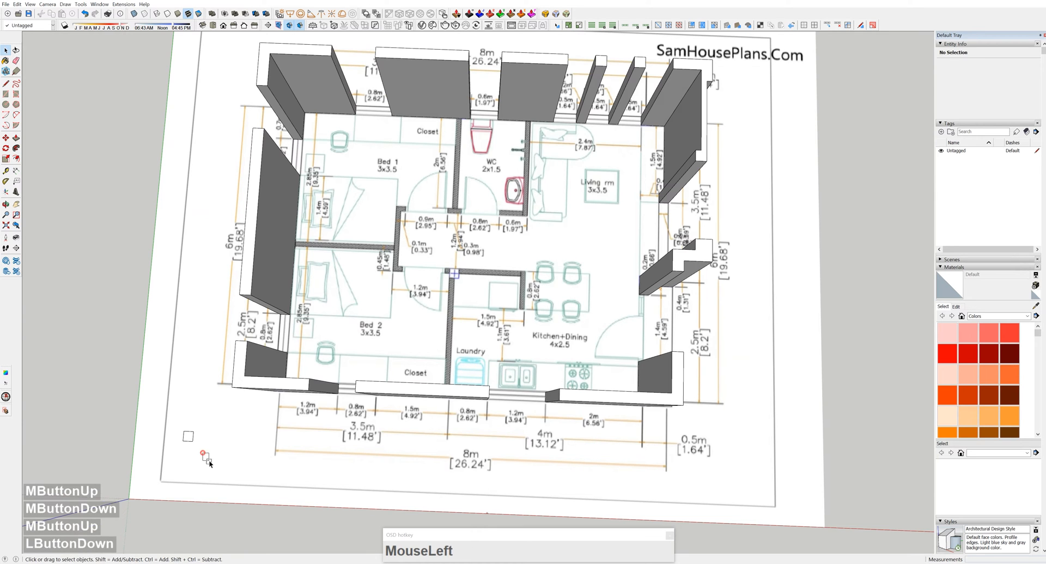
scroll(210, 461, up, 3)
key(m)
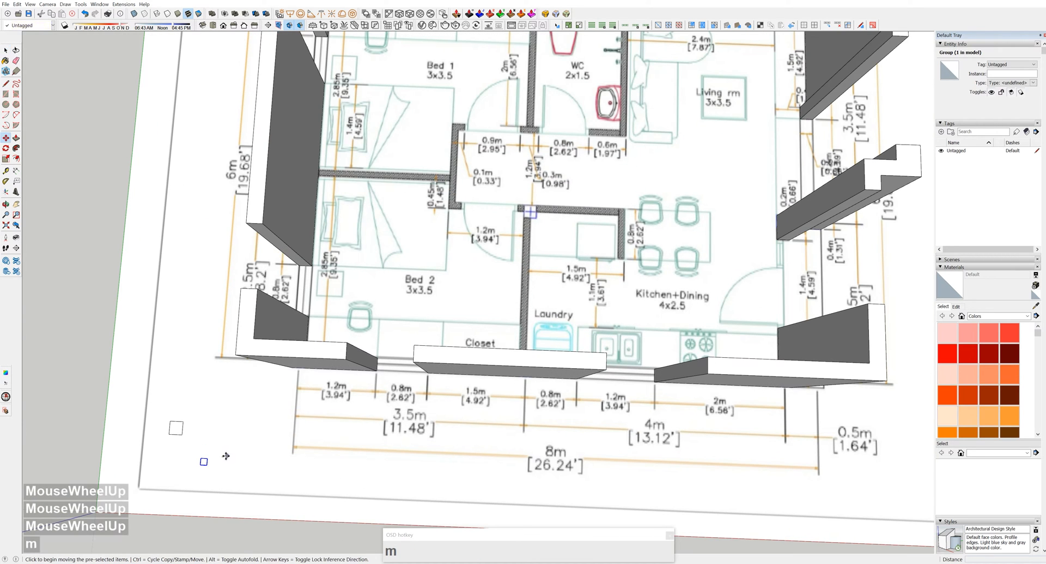
click(201, 460)
key(ctrl)
scroll(207, 464, down, 2)
shift+middle_drag(212, 469, 218, 517)
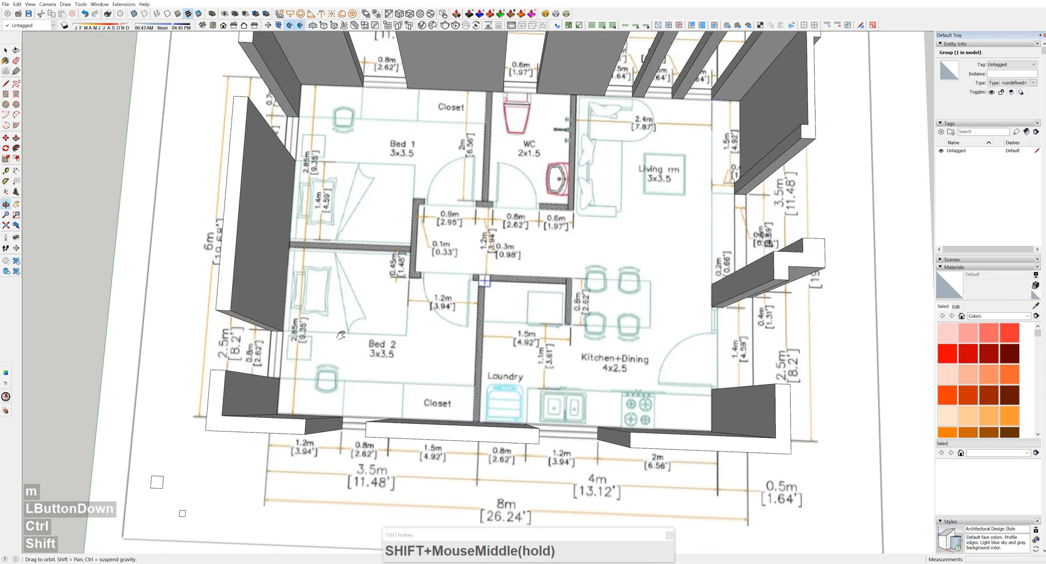
scroll(458, 192, up, 1)
scroll(458, 192, up, 3)
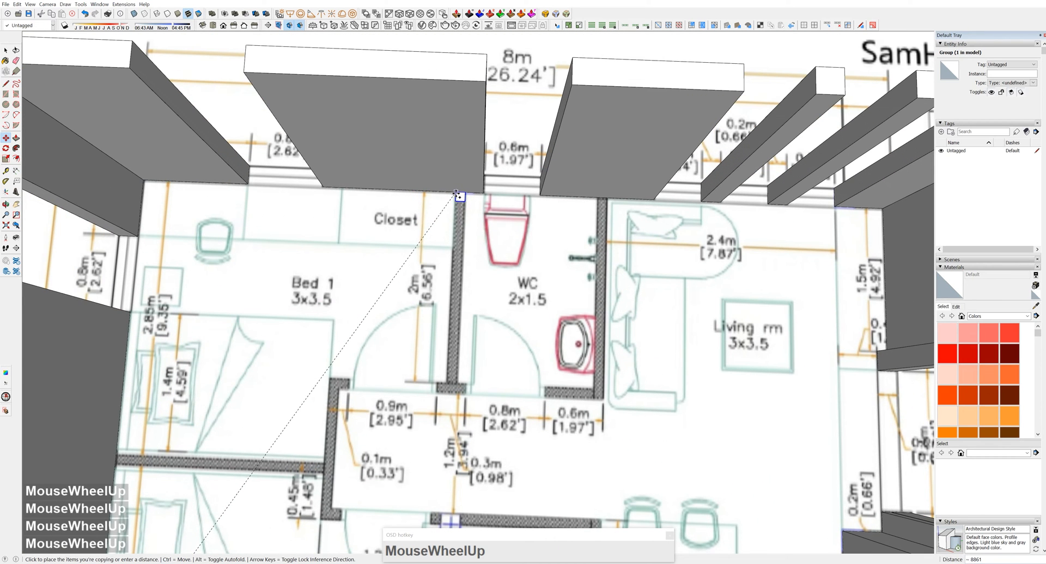
click(456, 192)
Scale the copied square along the wall between Bed 1 and the WC to a length of 2000 mm.
scroll(460, 218, up, 2)
key(s)
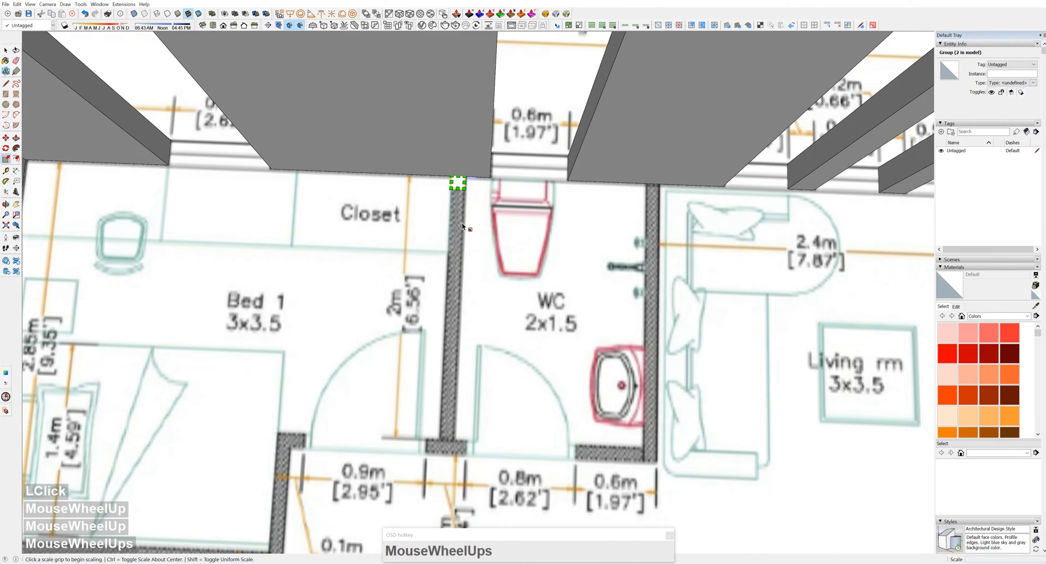
click(458, 189)
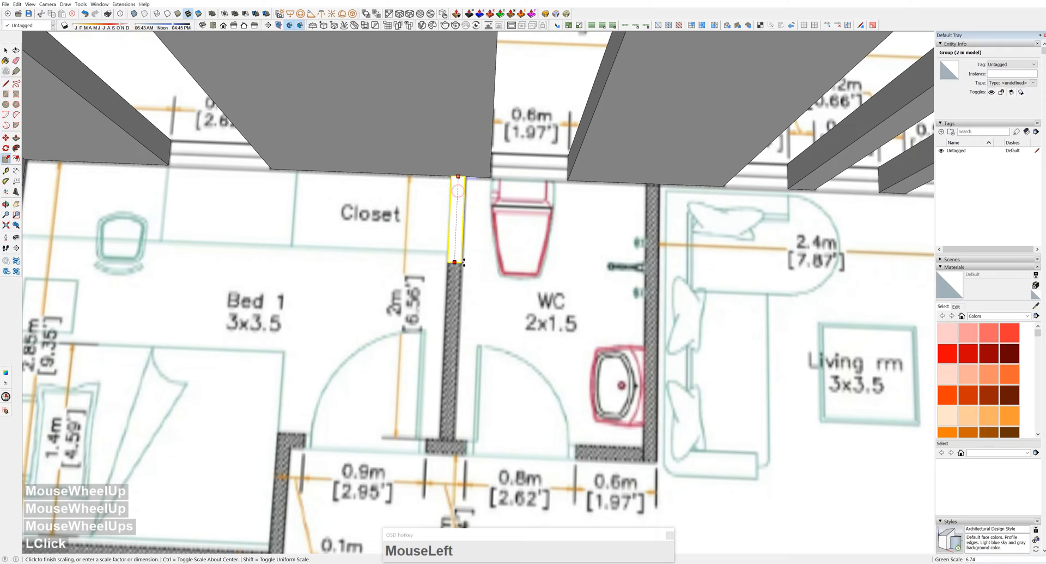
text(2000mm)
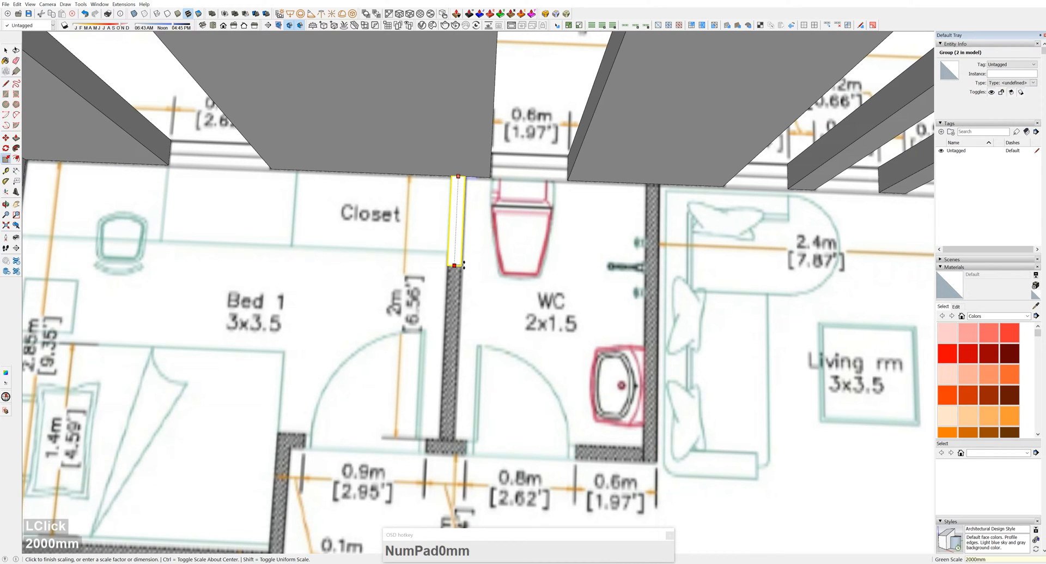
key(Return)
key(space)
shift+middle_drag(455, 253, 444, 246)
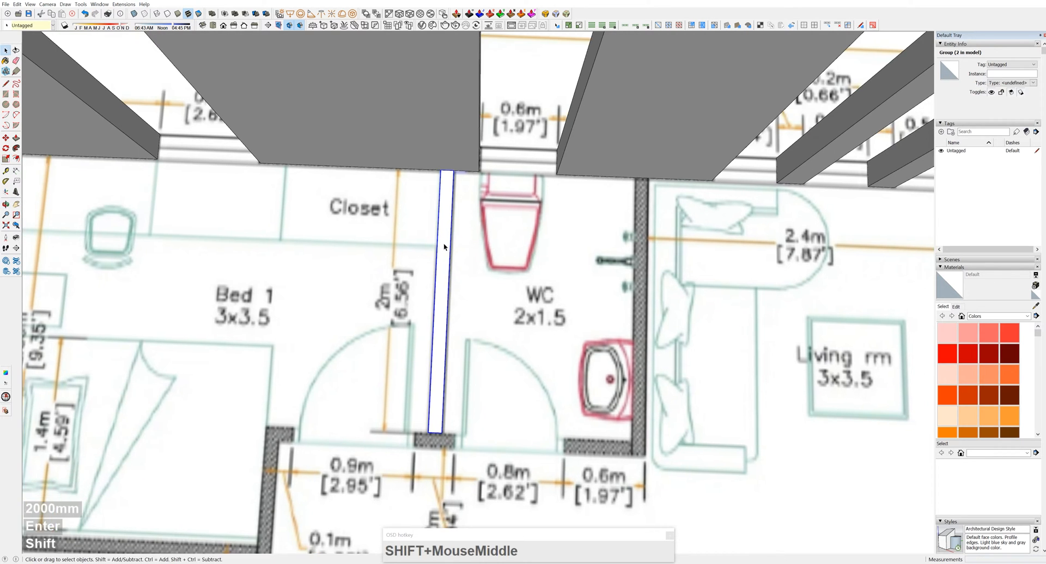
Copy the 2000 mm wall piece onto the hatched wall between the WC and the living room.
click(444, 180)
shift+middle_drag(444, 178, 421, 176)
key(m)
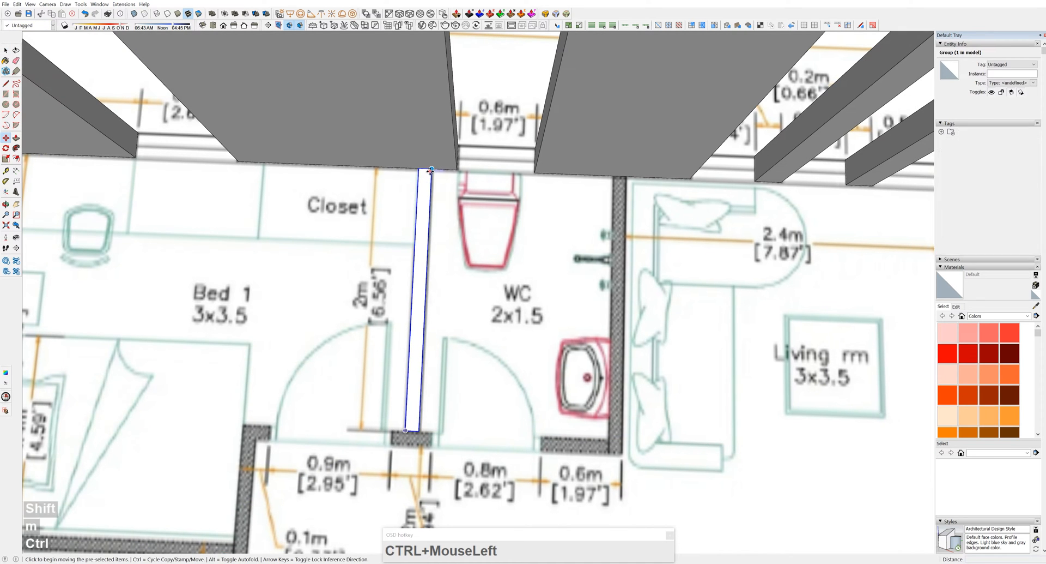
ctrl+click(430, 170)
click(626, 176)
shift+middle_drag(442, 414, 469, 320)
Rotate a copy of the wall between the WC and living room by 90 degrees onto the WC's lower wall and align its corner.
key(space)
click(645, 332)
key(q)
ctrl+click(637, 341)
click(637, 329)
scroll(627, 348, up, 3)
click(605, 340)
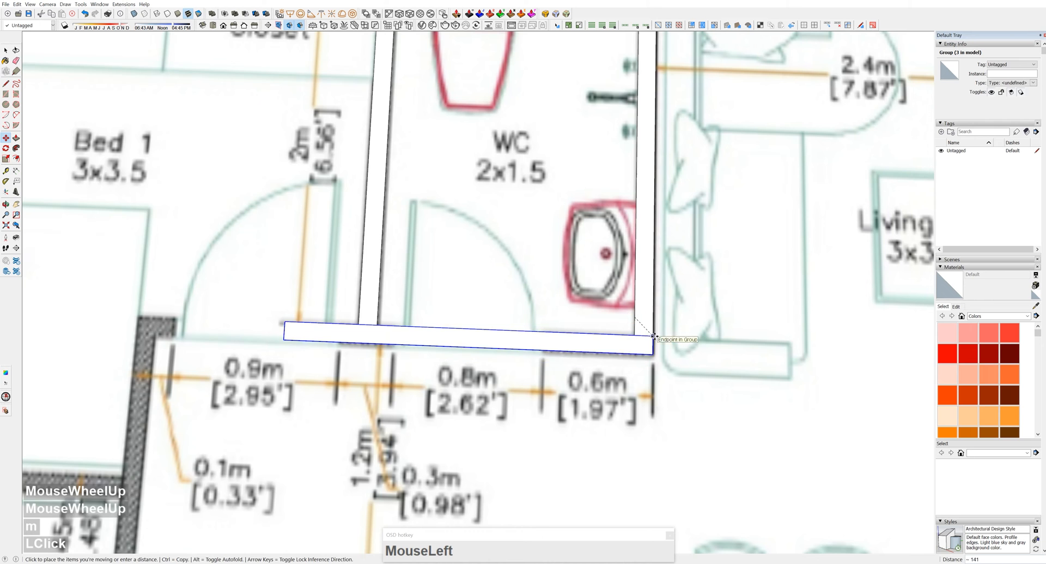
Scale the rotated copy down to the 0.6 m hatched wall section beside the WC doorway.
key(s)
click(276, 335)
click(546, 353)
scroll(549, 350, down, 4)
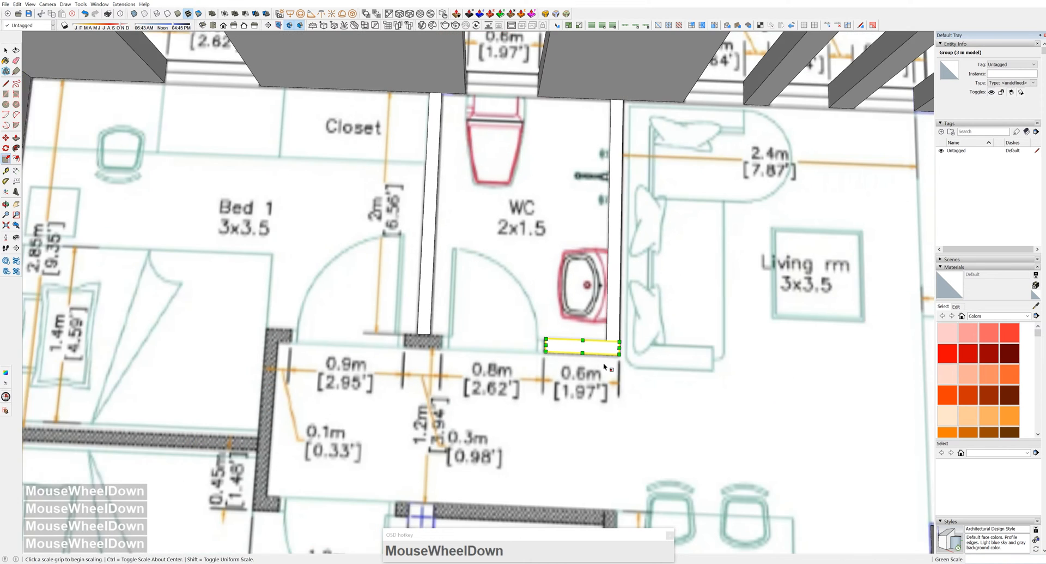
shift+middle_drag(566, 370, 555, 364)
Copy the 0.6 m wall piece across the WC doorway and scale the copy to 800 mm as a spacer.
key(space)
scroll(557, 361, up, 2)
key(m)
ctrl+drag(623, 346, 420, 334)
text(800mm)
key(Return)
key(space)
key(m)
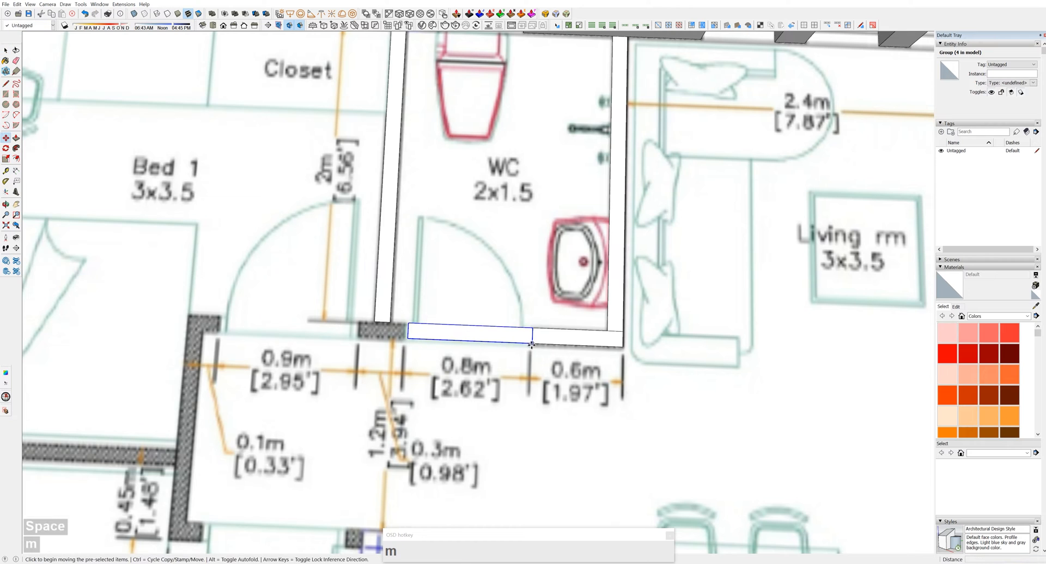
Copy the 800 mm spacer onto the hatched section between the two doorways and scale the copy to that section's 0.3 m length.
ctrl+drag(533, 342, 407, 338)
key(s)
drag(285, 326, 363, 333)
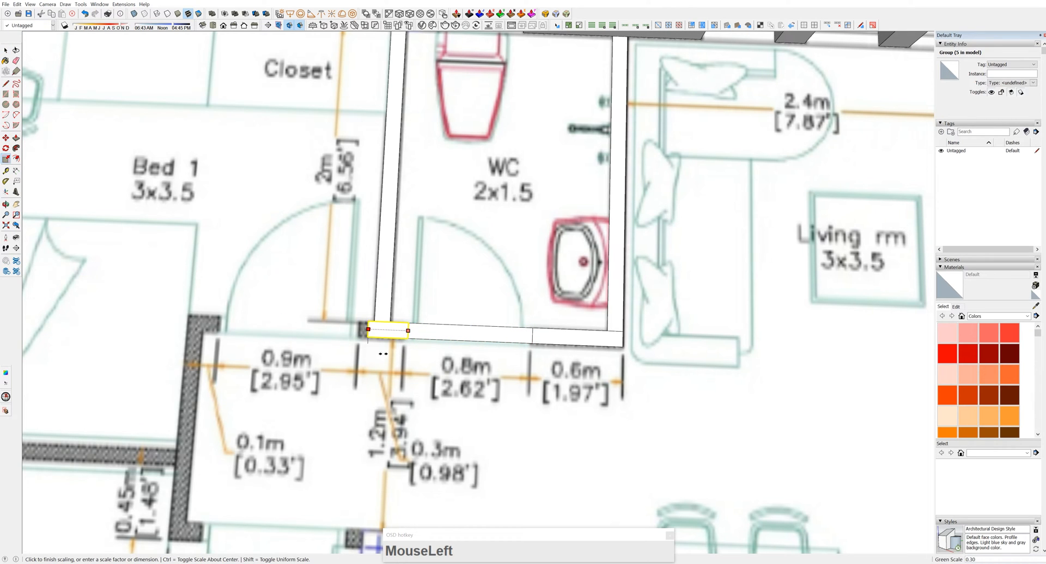
click(358, 334)
shift+middle_drag(358, 334, 362, 339)
Lengthen the WC doorway spacer to match the 0.9 m opening and move it into the Bed 1 doorway.
key(space)
click(482, 333)
key(s)
click(412, 335)
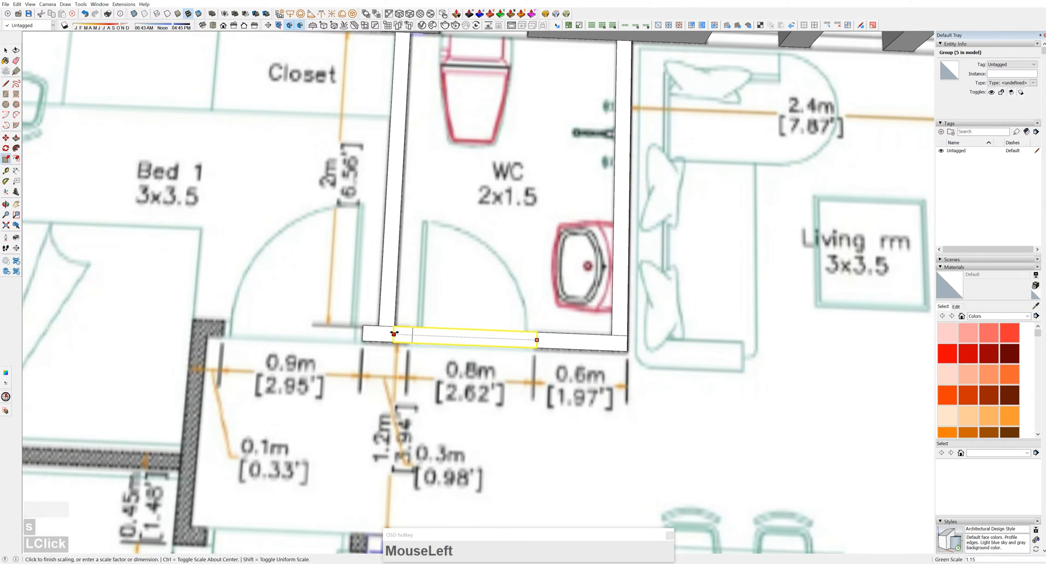
key(Return)
key(space)
key(m)
click(536, 347)
click(362, 341)
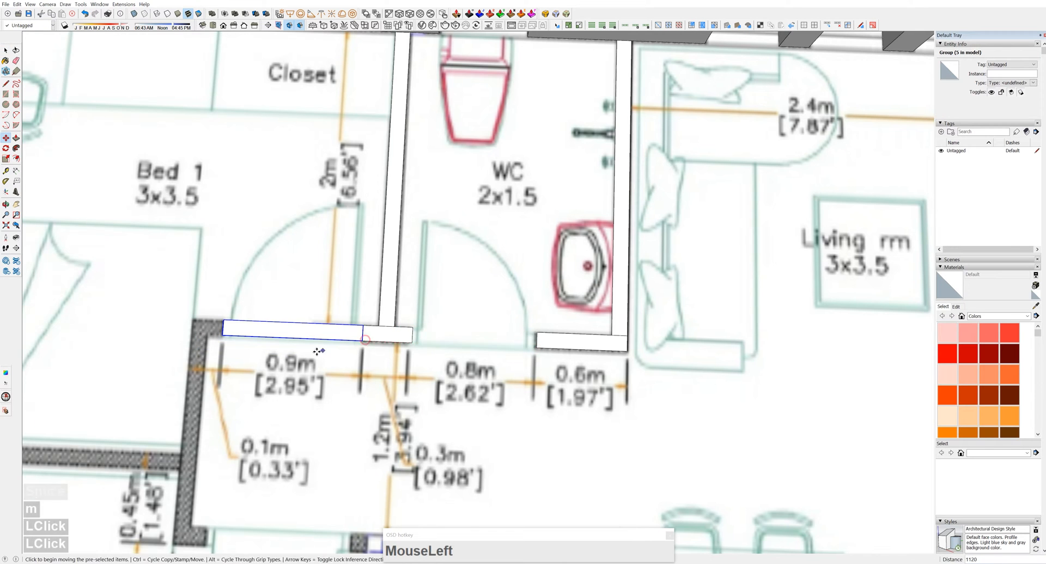
Copy the 0.3 m wall piece to the far side of the Bed 1 doorway, at the hallway corner.
shift+middle_drag(320, 352, 472, 355)
key(space)
click(551, 337)
key(m)
ctrl+drag(565, 344, 346, 330)
key(s)
Stretch the piece below the hallway corner along the hatched hallway wall to its lower end.
shift+middle_drag(305, 343, 416, 269)
scroll(340, 312, up, 2)
click(376, 299)
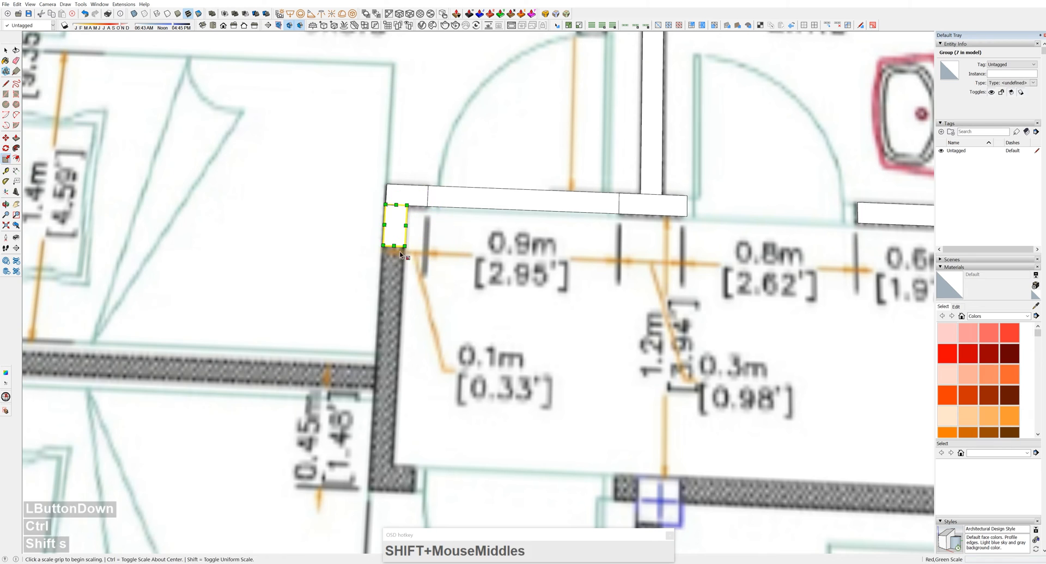
click(395, 488)
Copy a wall piece to the foot of the hallway wall and scale it to the short hatched stub beside the Bed 2 doorway.
key(m)
click(397, 487)
key(ctrl)
click(399, 487)
key(s)
click(436, 478)
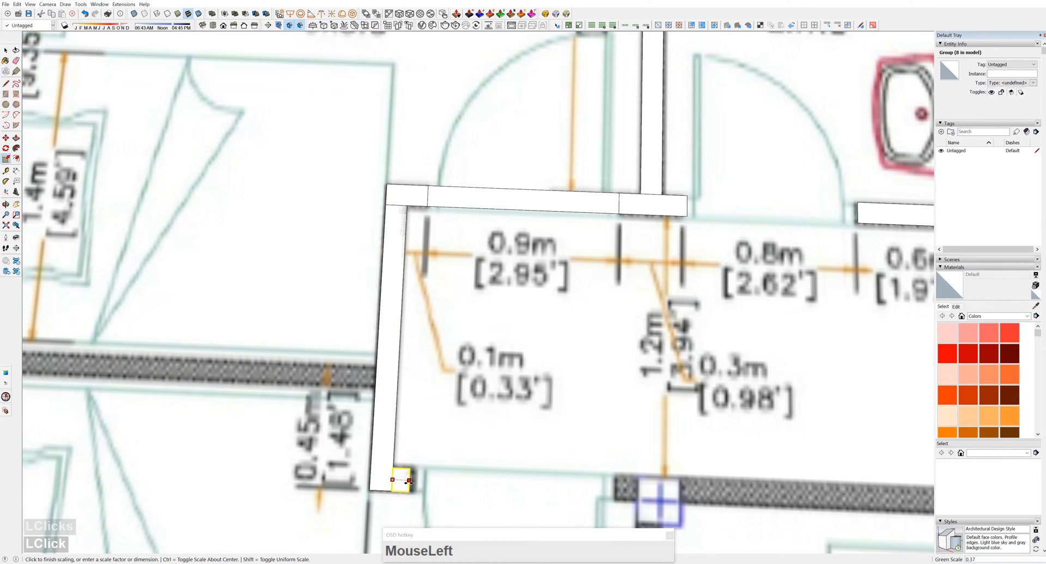
click(416, 480)
key(space)
shift+middle_drag(447, 463, 372, 313)
scroll(397, 349, down, 3)
shift+middle_drag(397, 348, 401, 404)
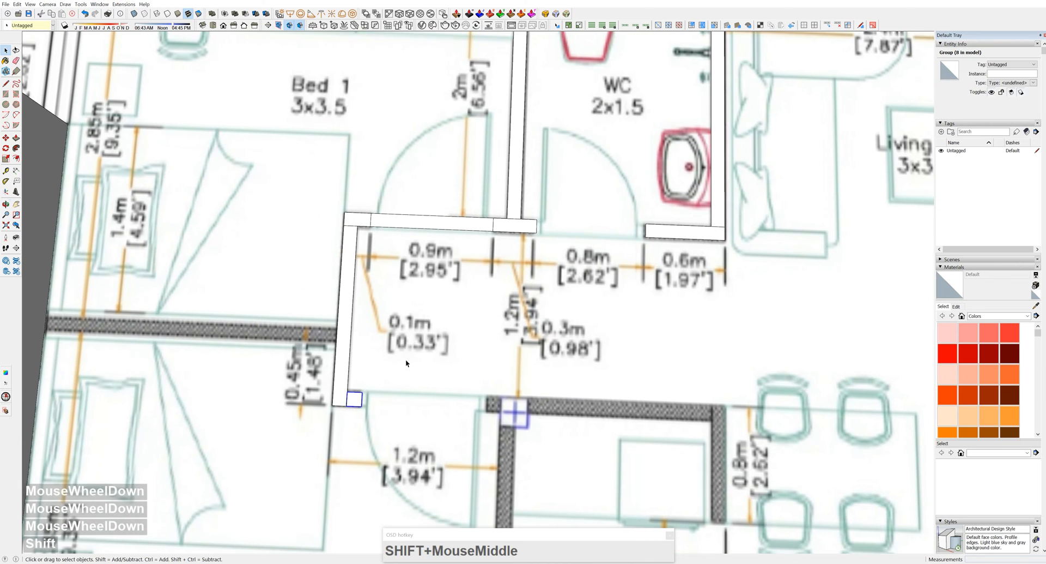
Copy the 0.9 m spacer from the Bed 1 doorway into the Bed 2 doorway, against the short stub.
key(space)
click(399, 226)
key(m)
click(371, 227)
key(ctrl)
click(362, 403)
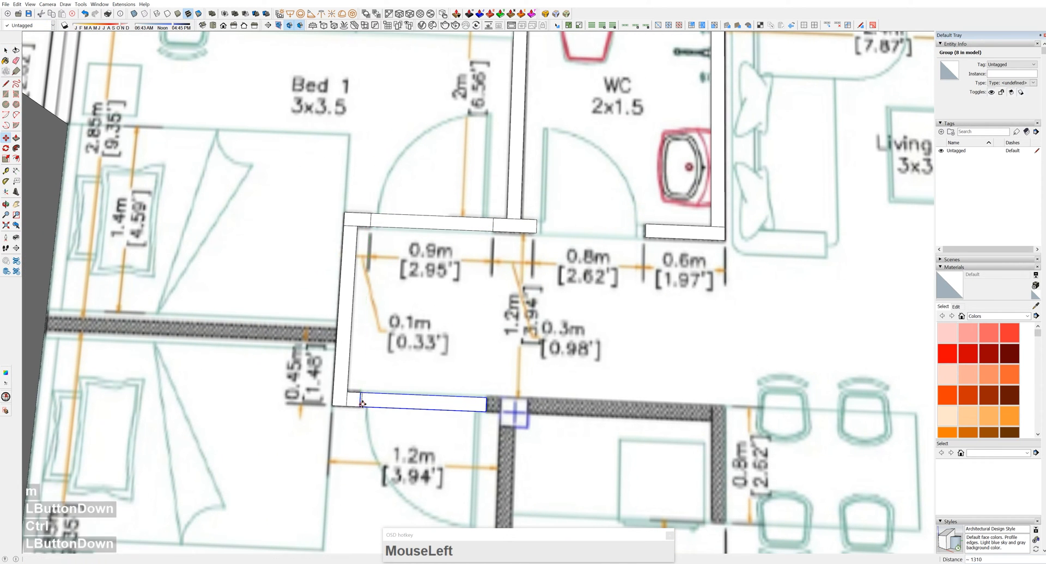
click(374, 398)
Copy the short stub to the other side of the Bed 2 doorway and stretch it along the laundry's hatched upper wall.
scroll(366, 405, up, 2)
key(space)
click(342, 406)
key(m)
drag(515, 413, 511, 413)
shift+middle_drag(510, 413, 408, 393)
key(s)
click(427, 385)
Move the spacer out of the Bed 2 doorway into the hallway.
key(shift)
shift+middle_drag(700, 185, 474, 302)
click(351, 292)
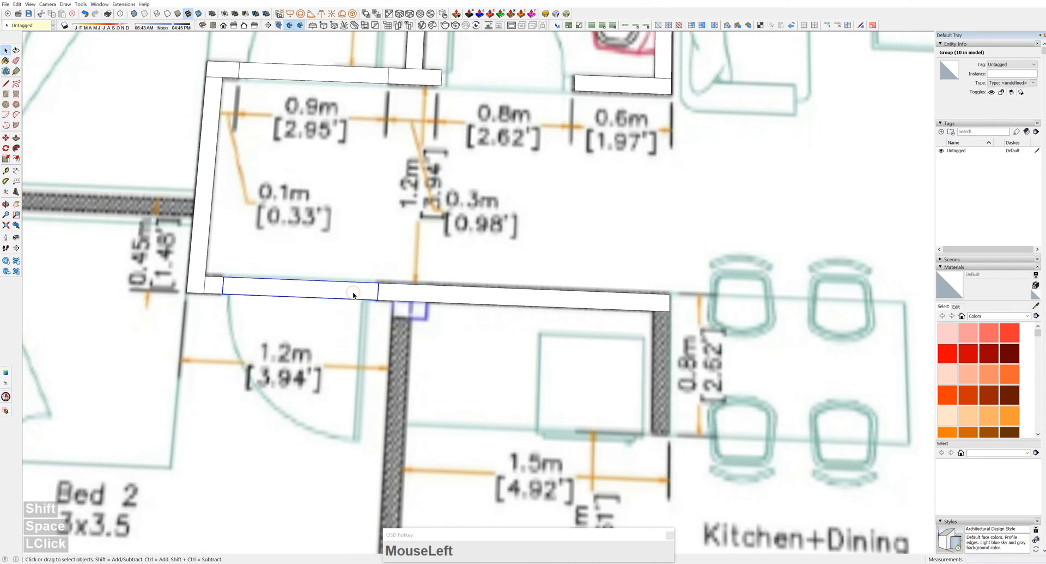
scroll(592, 284, down, 2)
shift+middle_drag(592, 282, 576, 290)
scroll(576, 290, up, 1)
Try to rotate a copy of the laundry's upper wall by 90 degrees about its kitchen-side end.
key(q)
click(574, 265)
click(556, 265)
key(ctrl)
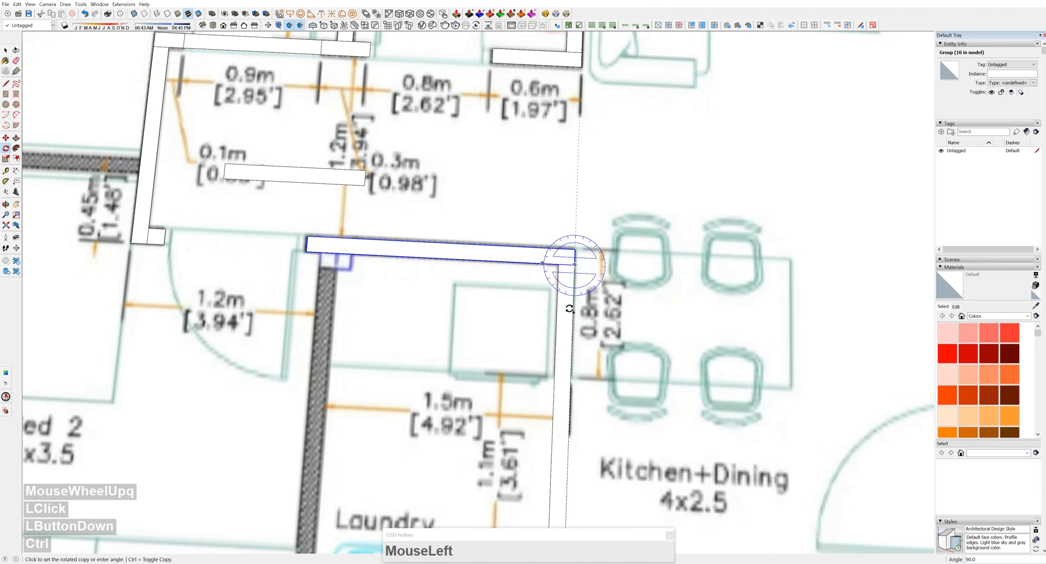
click(567, 303)
key(ctrl+z)
Rotate a copy of the laundry's upper wall by 90 degrees onto the hatched wall between the laundry and kitchen.
key(space)
scroll(560, 264, down, 2)
shift+middle_drag(560, 265, 643, 338)
scroll(542, 240, up, 2)
key(q)
click(542, 249)
click(526, 249)
key(ctrl)
click(544, 284)
Scale the wall between the laundry and the kitchen to a length of 800 mm.
key(s)
shift+middle_drag(557, 518, 507, 364)
scroll(507, 365, down, 1)
drag(483, 397, 488, 281)
text(800mm)
key(Return)
shift+middle_drag(463, 201, 518, 236)
Copy the 800 mm wall onto the hatched wall between Bed 2 and the laundry and stretch it to the outer wall.
key(m)
drag(529, 142, 273, 143)
key(ctrl)
scroll(339, 285, down, 3)
shift+middle_drag(338, 285, 358, 217)
scroll(319, 215, up, 3)
key(s)
click(324, 214)
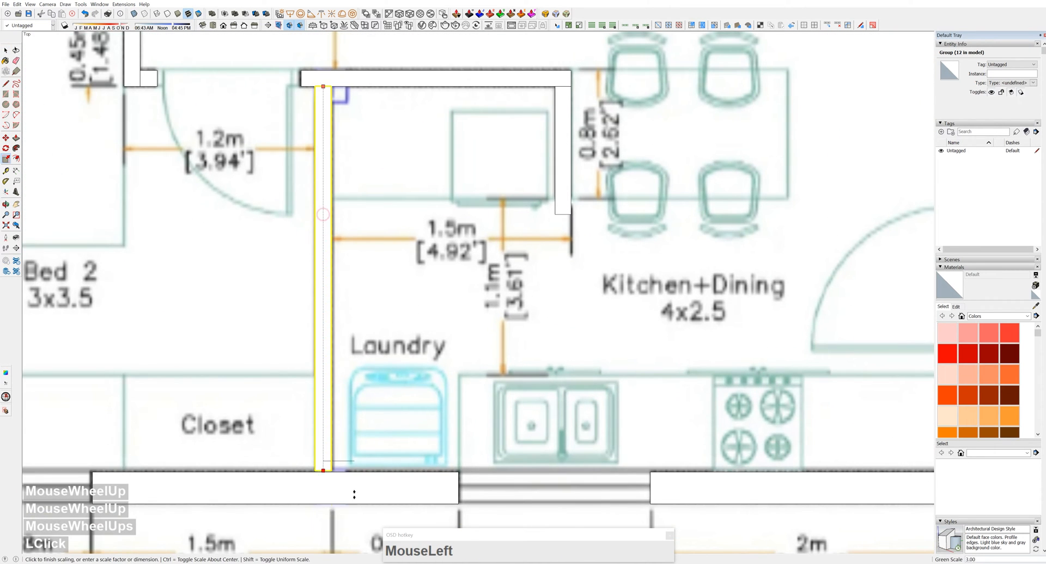
click(462, 470)
Delete the spacer from the Bed 1 doorway.
scroll(428, 417, down, 3)
shift+middle_drag(423, 413, 566, 462)
scroll(518, 338, up, 1)
key(space)
click(517, 334)
click(482, 197)
key(Delete)
Copy the hallway spacer onto the hatched wall between Bed 1 and Bed 2 and scale it to span from outer wall to hallway wall.
click(533, 268)
shift+middle_drag(533, 268, 609, 278)
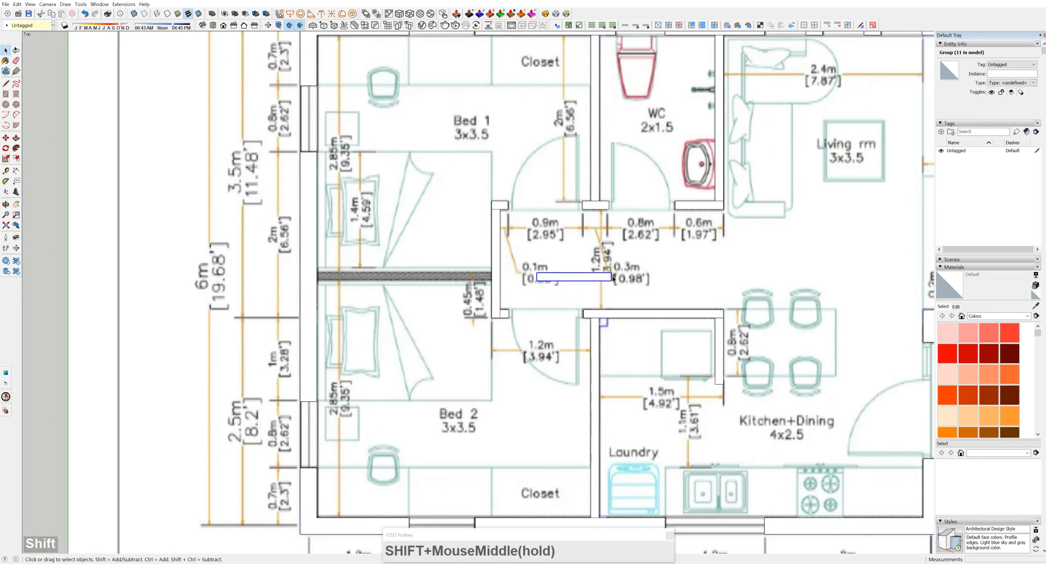
scroll(610, 284, up, 2)
key(m)
click(611, 282)
key(ctrl)
click(464, 283)
mouse_move(366, 279)
shift+middle_down()
mouse_move(469, 283)
mouse_move(424, 289)
shift+middle_up()
scroll(469, 284, up, 3)
key(s)
click(477, 280)
scroll(407, 293, down, 4)
key(space)
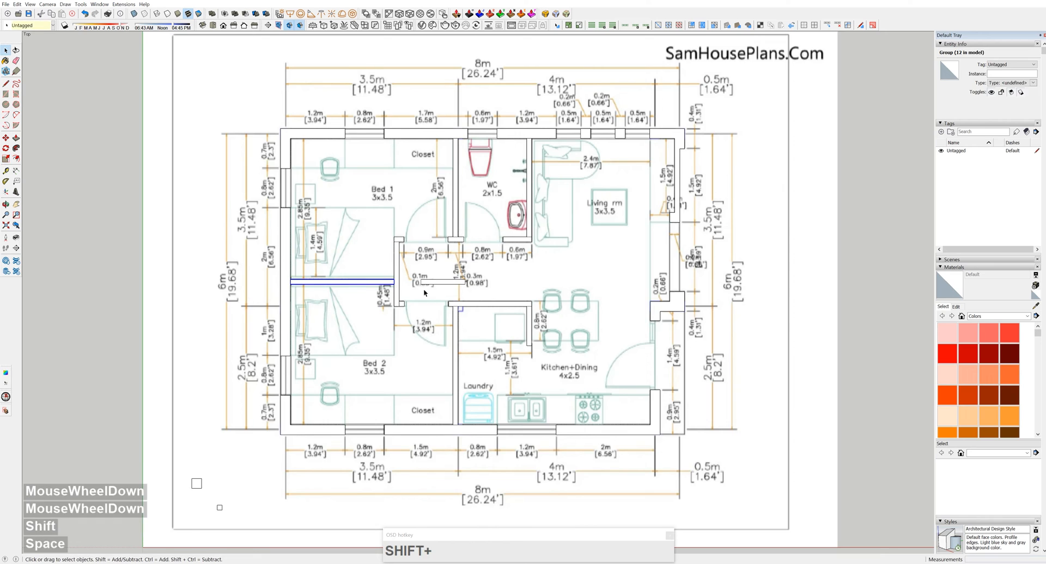
Delete the leftover spacer in the hallway.
scroll(424, 288, up, 1)
click(433, 283)
key(Delete)
Add a tag named 1.외벽.
middle_drag(481, 320, 643, 185)
scroll(597, 202, down, 2)
click(942, 132)
text(1.d)
key(BackSpace)
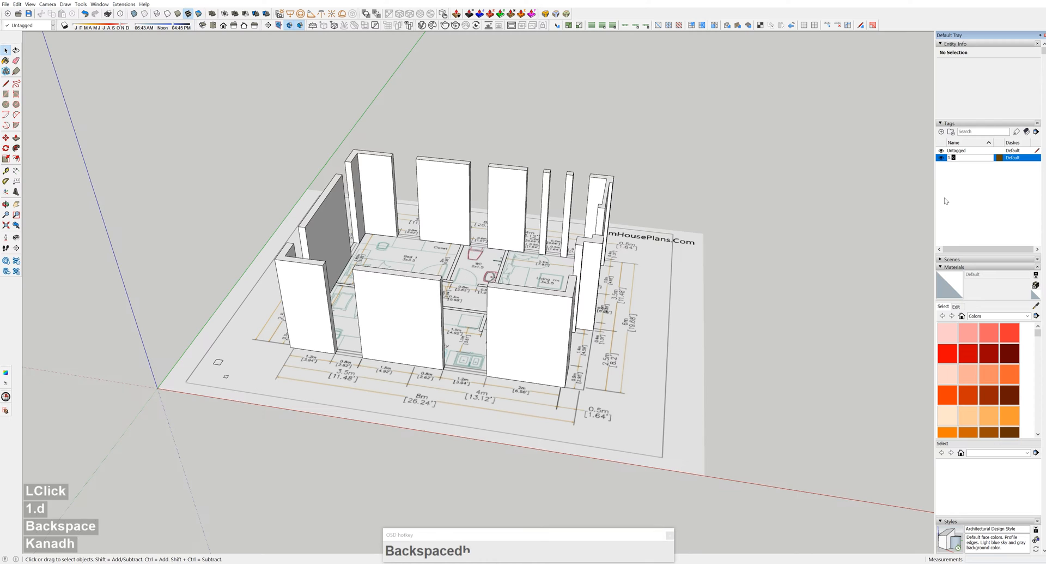
text(외벽)
key(Return)
Assign the outer wall solid to the 1.외벽 tag and hide that tag.
click(544, 330)
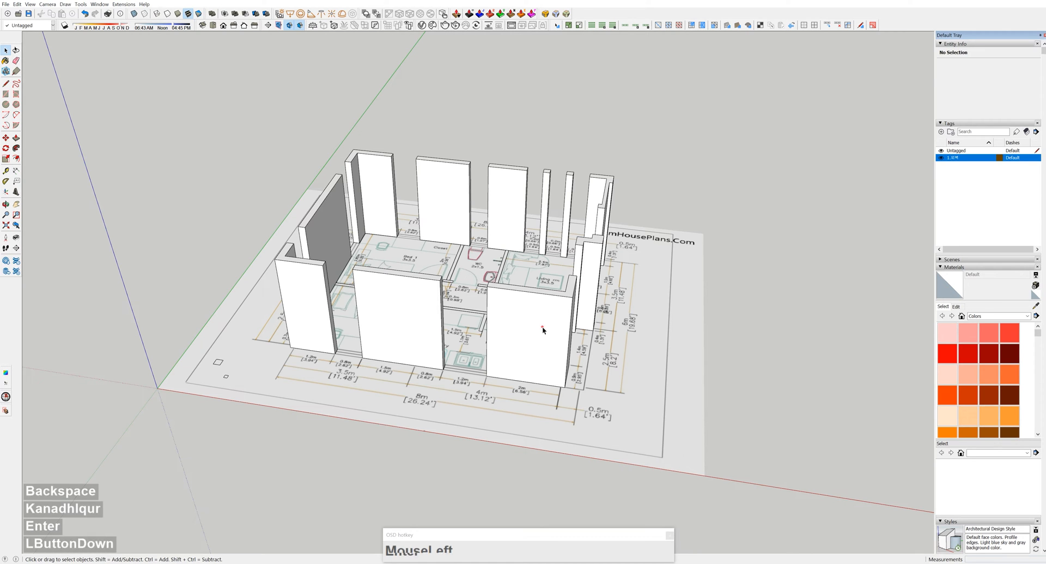
click(1008, 64)
click(1001, 75)
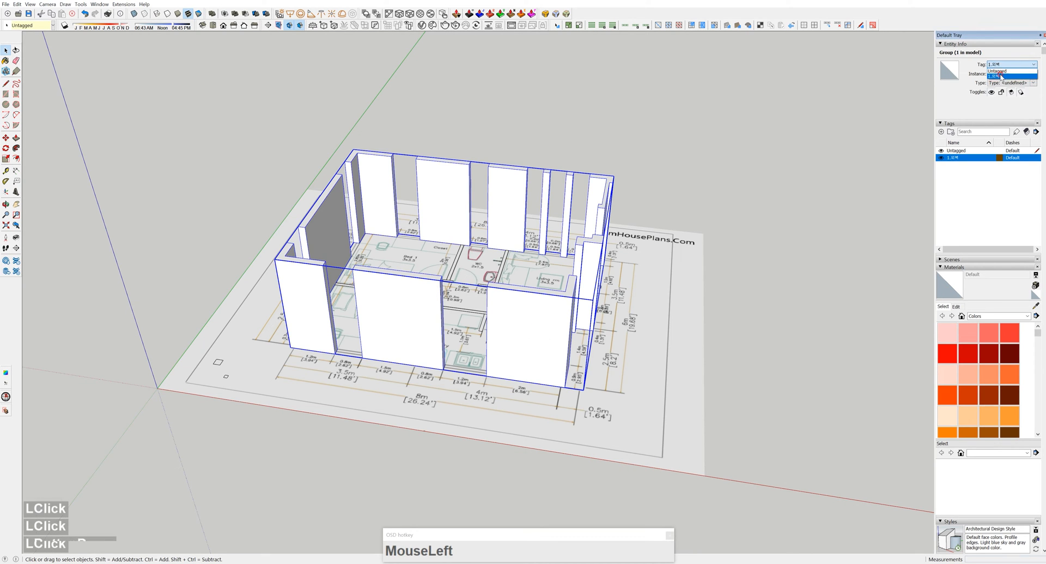
click(943, 159)
Select all the interior wall pieces on the plan and combine them into one group.
middle_drag(431, 256, 436, 288)
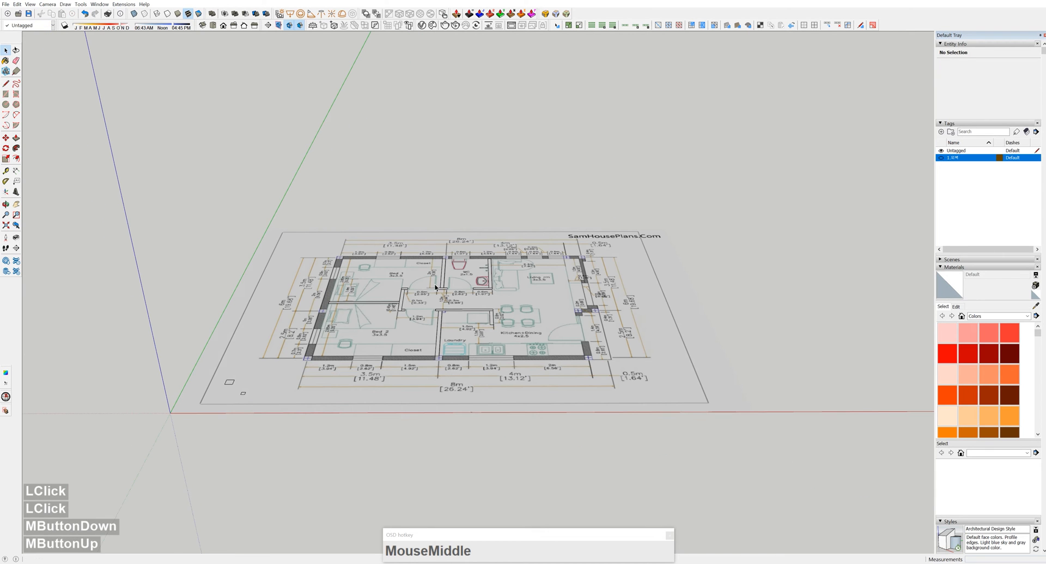
drag(295, 239, 614, 407)
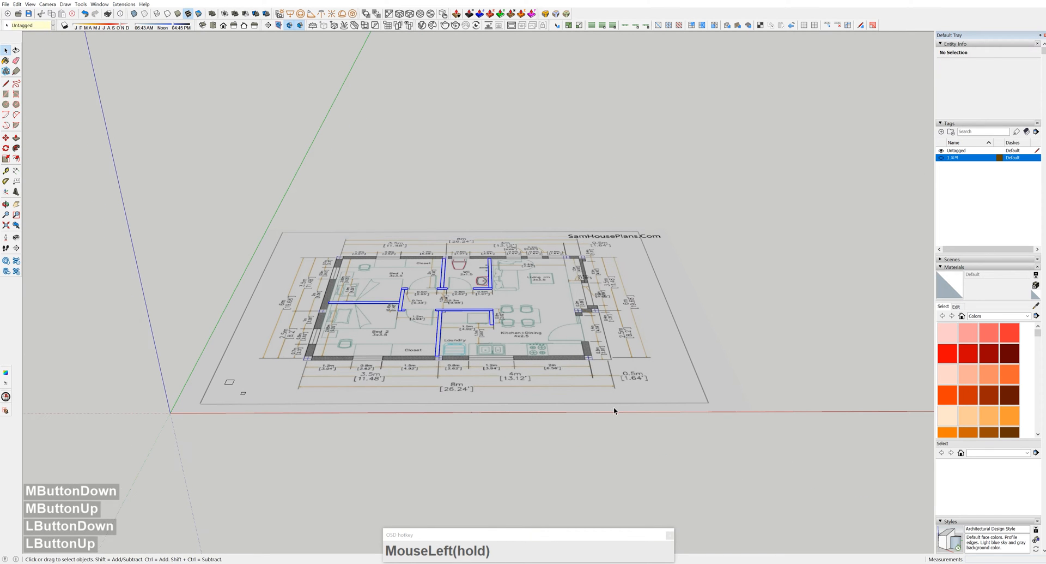
middle_drag(574, 363, 421, 333)
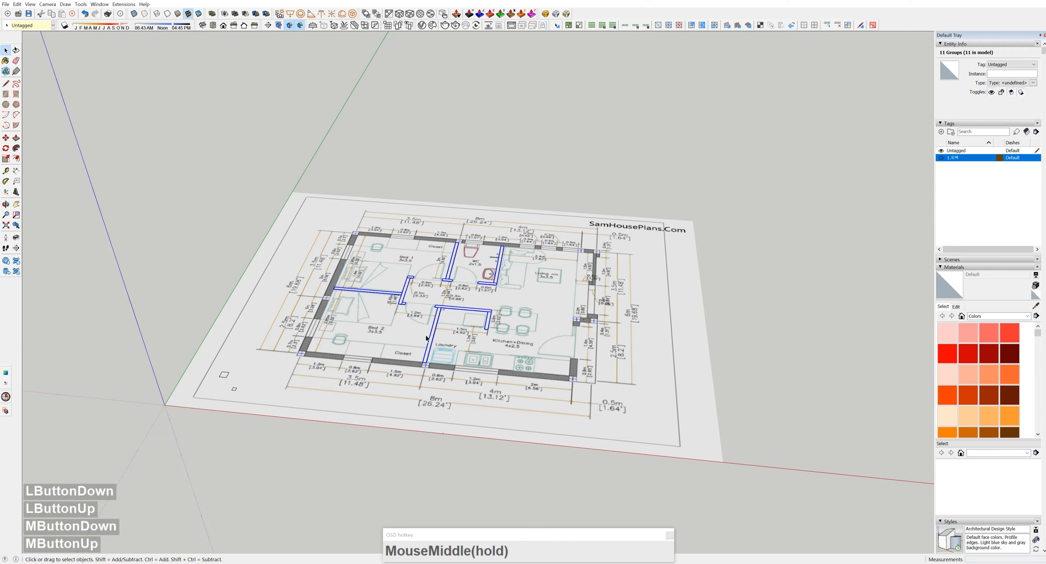
key(g)
key(Hiragana_Katakana)
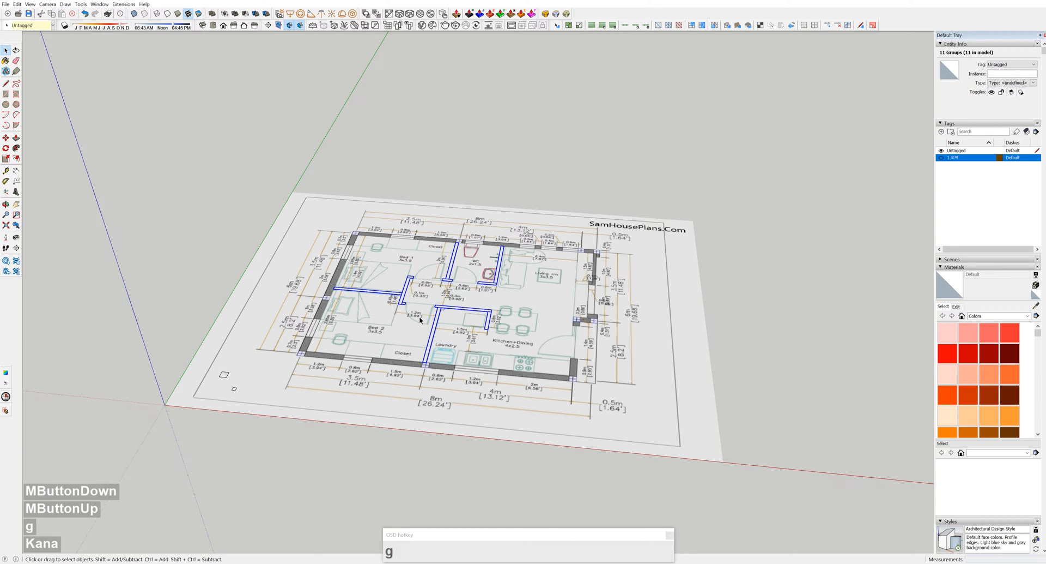
key(g)
Open the interior wall group and explode all the wall pieces inside it.
mouse_move(440, 324)
middle_down()
mouse_move(564, 290)
mouse_move(419, 325)
middle_up()
scroll(420, 325, up, 2)
double_click(282, 216)
drag(263, 199, 639, 448)
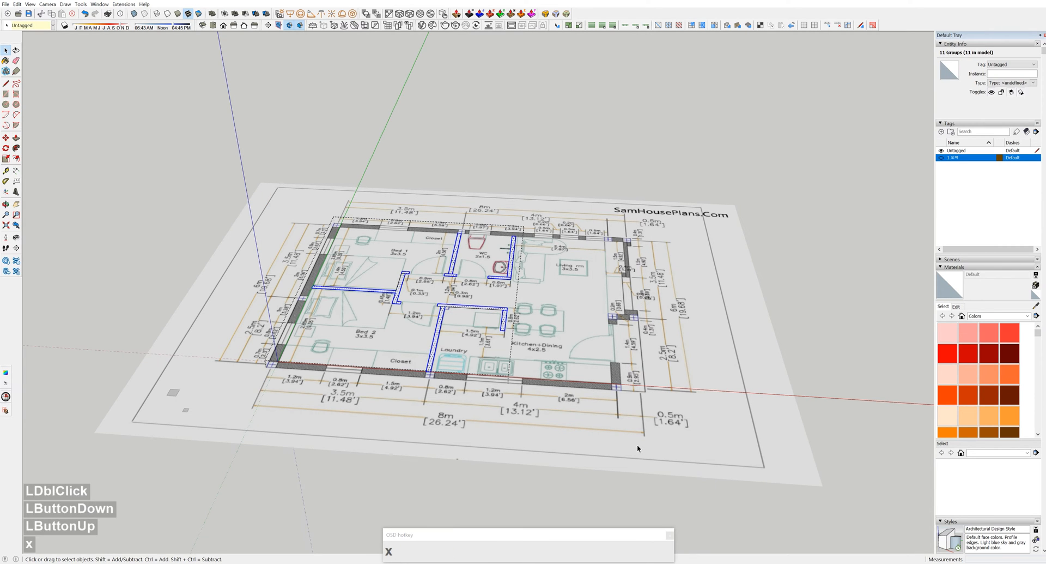
Try to run FaceUp on a single edge of the laundry's upper wall.
scroll(459, 308, up, 3)
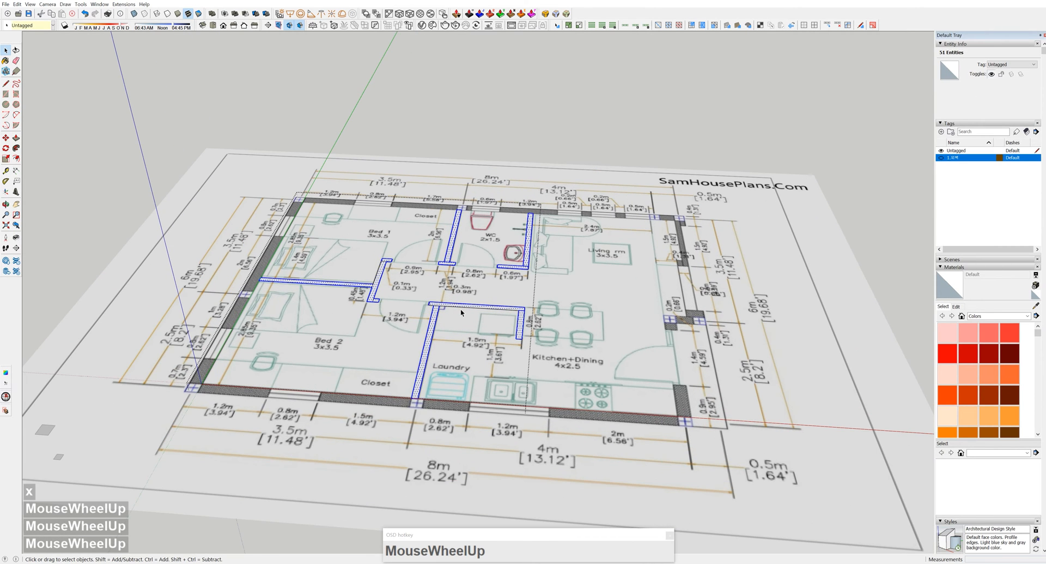
right_click(497, 308)
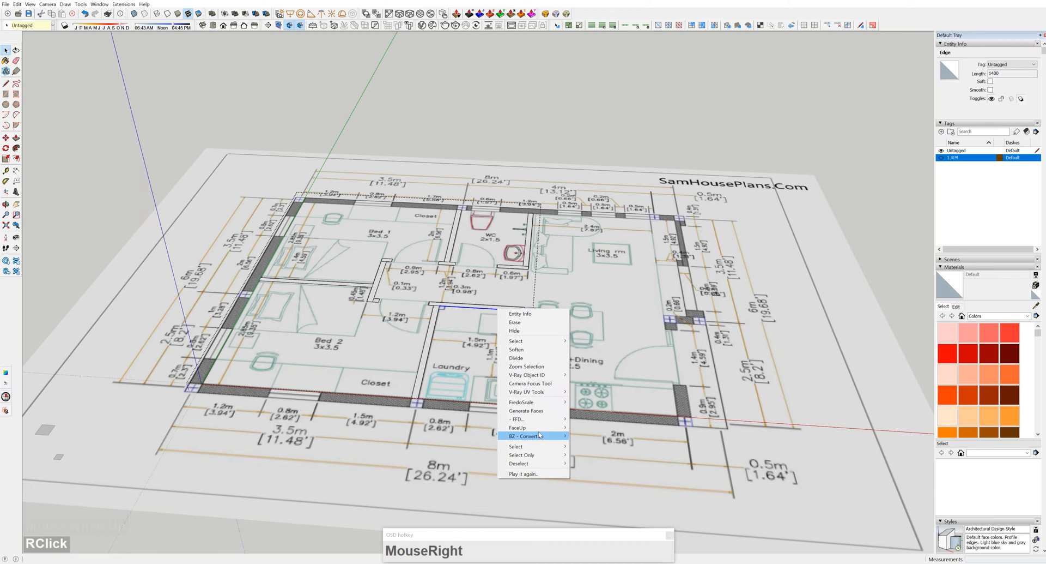
click(597, 430)
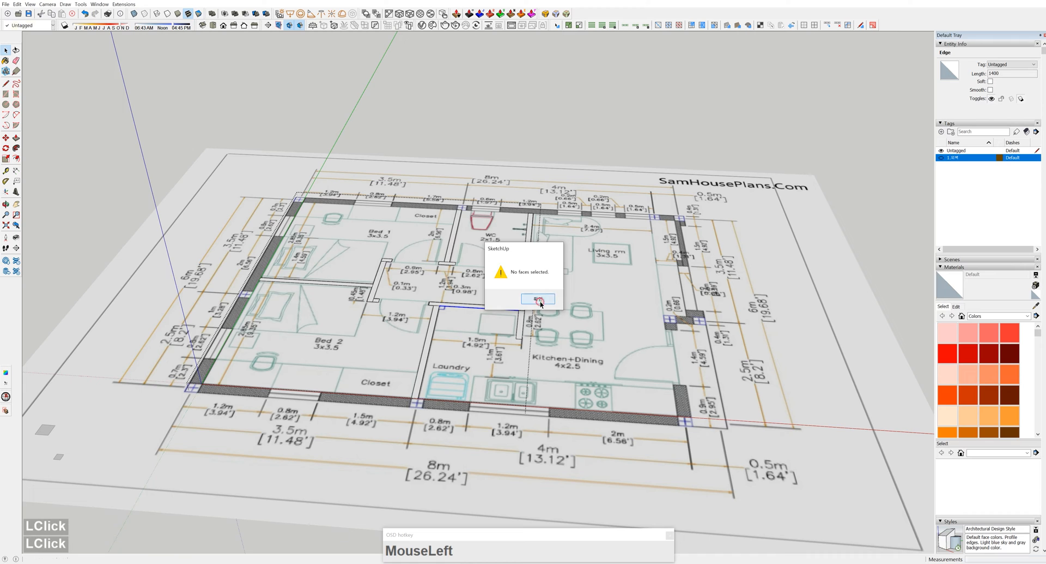
click(538, 299)
Select all the interior wall faces and extrude them 3000 mm with the FaceUp Extruder.
drag(194, 171, 650, 420)
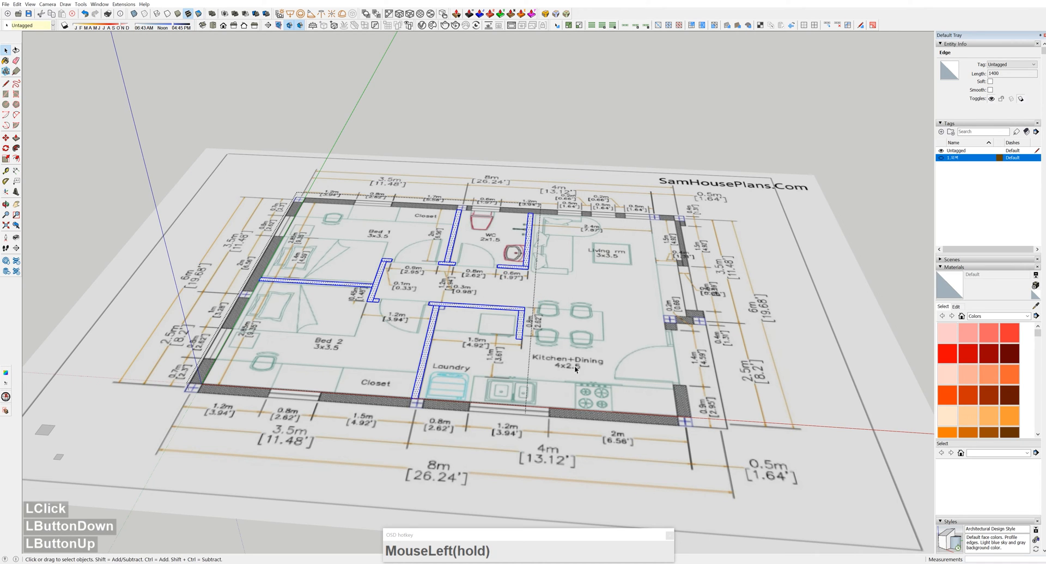
right_click(499, 310)
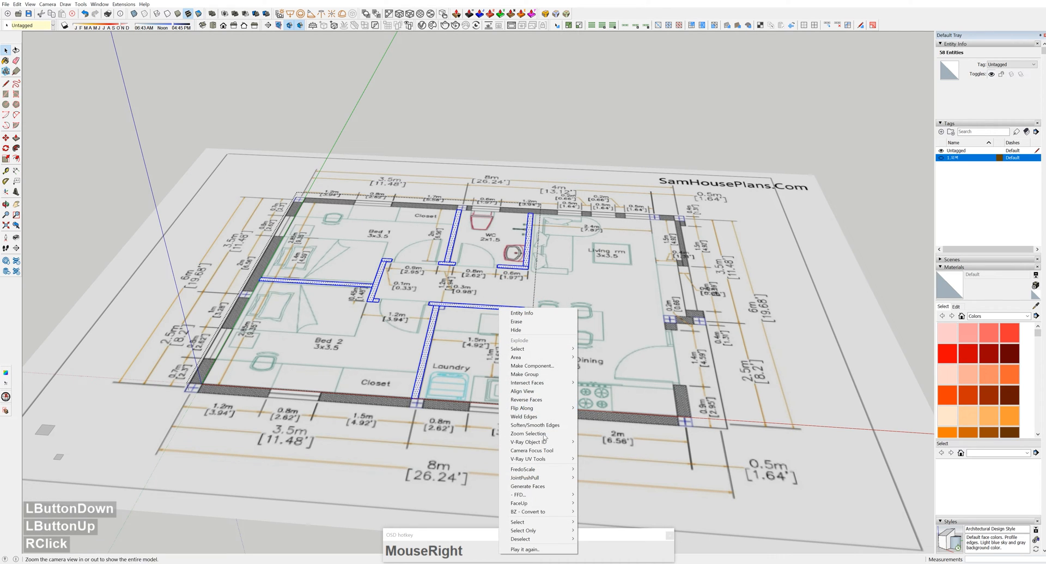
mouse_move(553, 507)
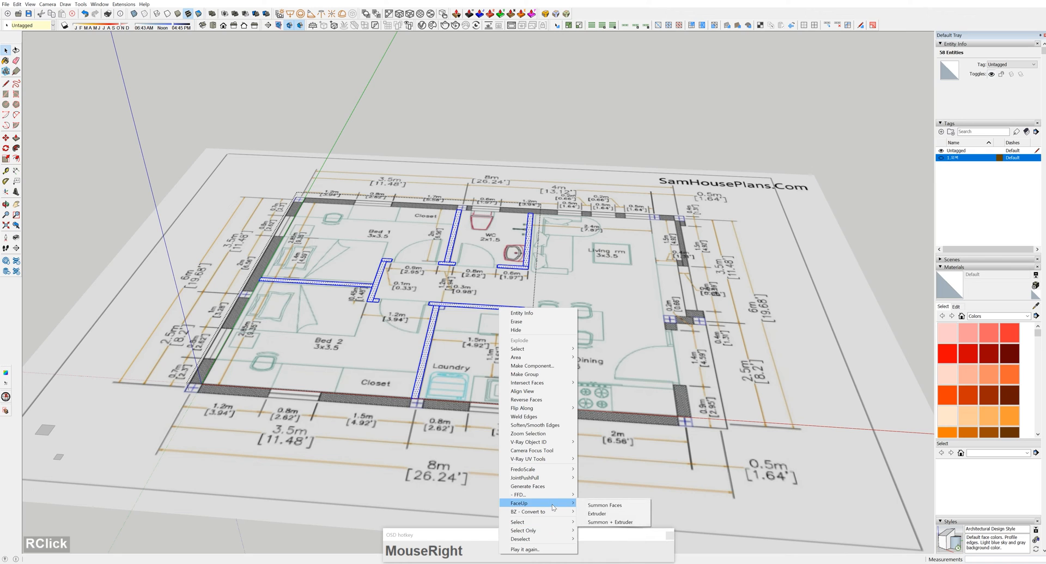
click(591, 512)
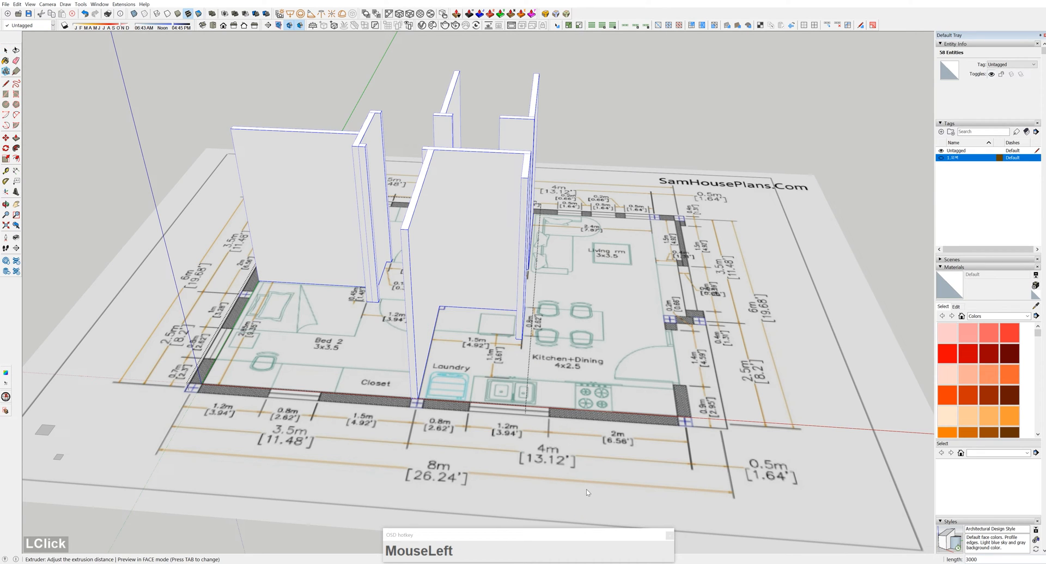
text(300)
key(Return)
key(Return)
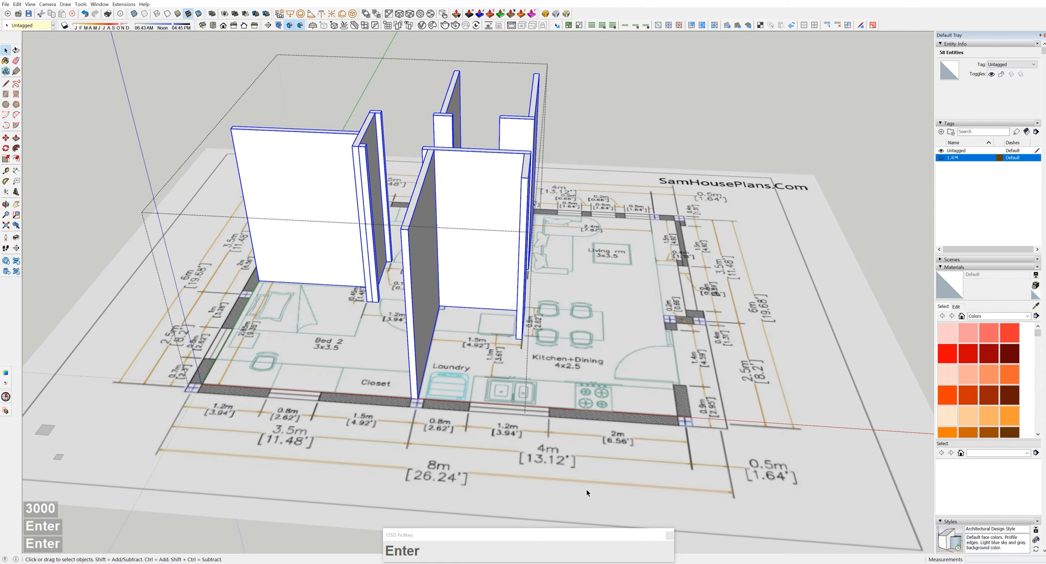
Unite the extruded interior wall solids into one and explode the nested solid inside the interior wall group.
middle_drag(403, 221, 444, 190)
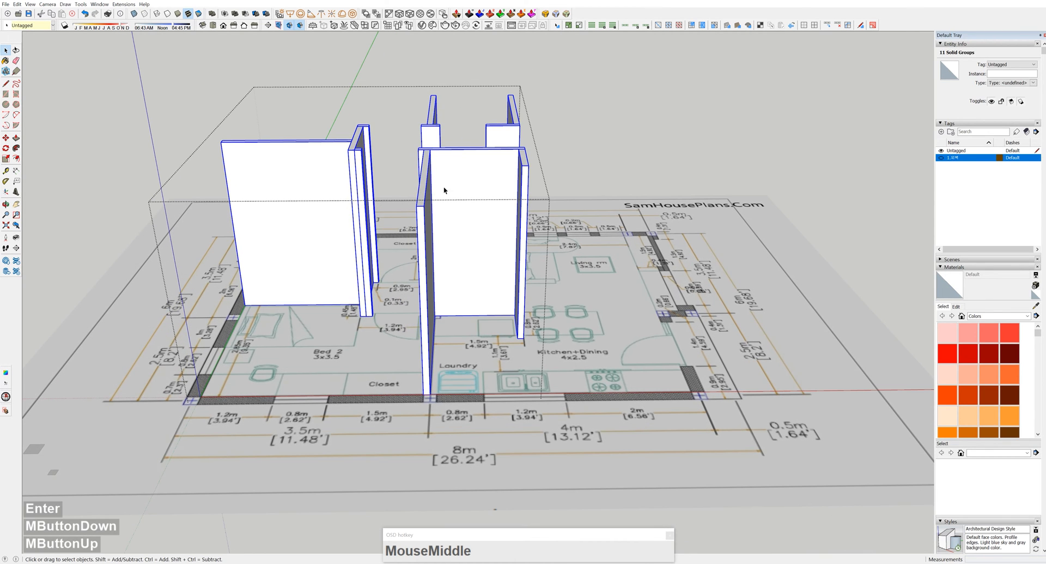
click(235, 14)
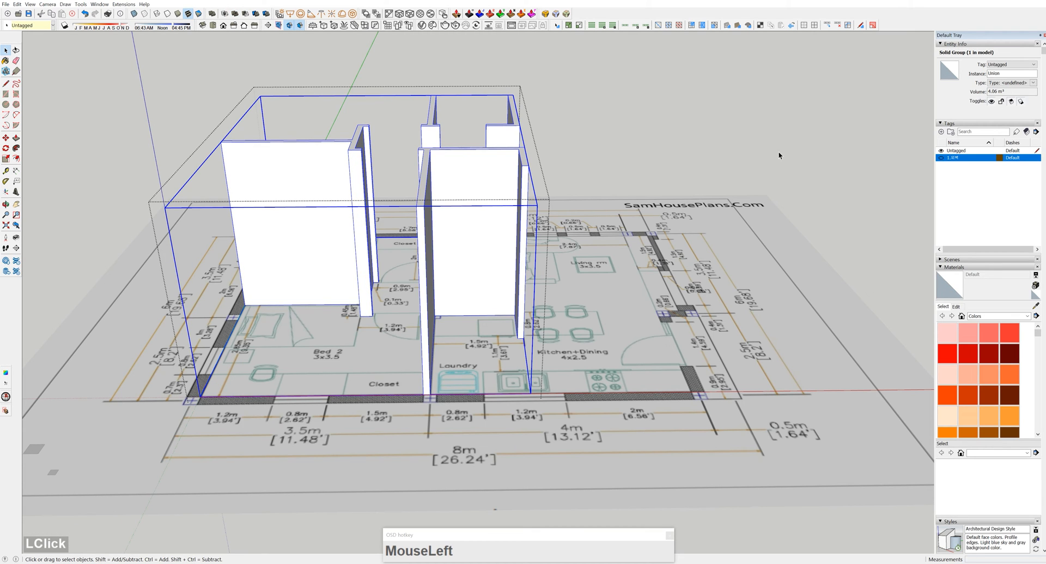
click(575, 128)
double_click(516, 191)
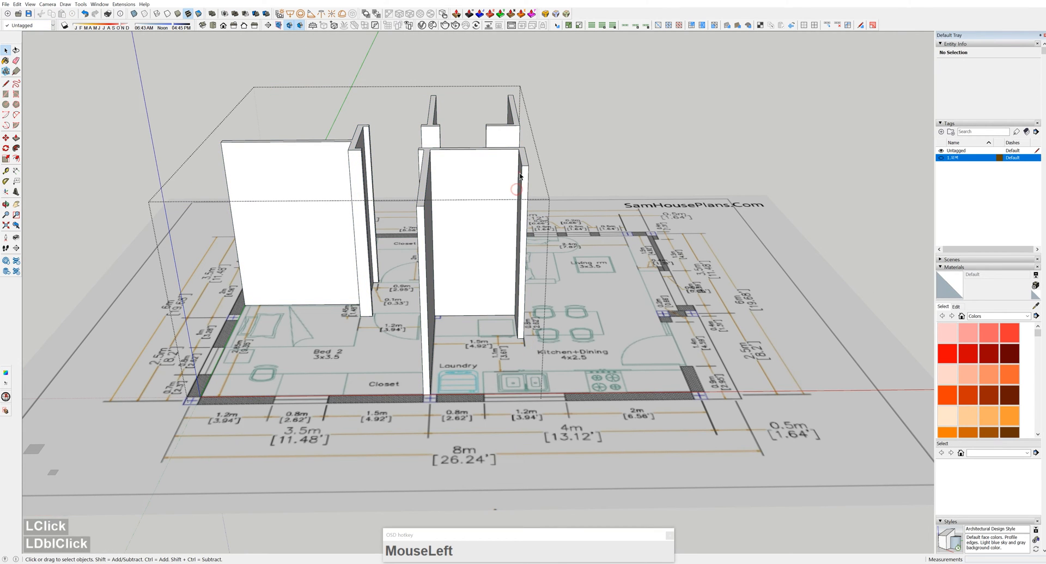
click(520, 173)
key(x)
click(616, 129)
click(513, 170)
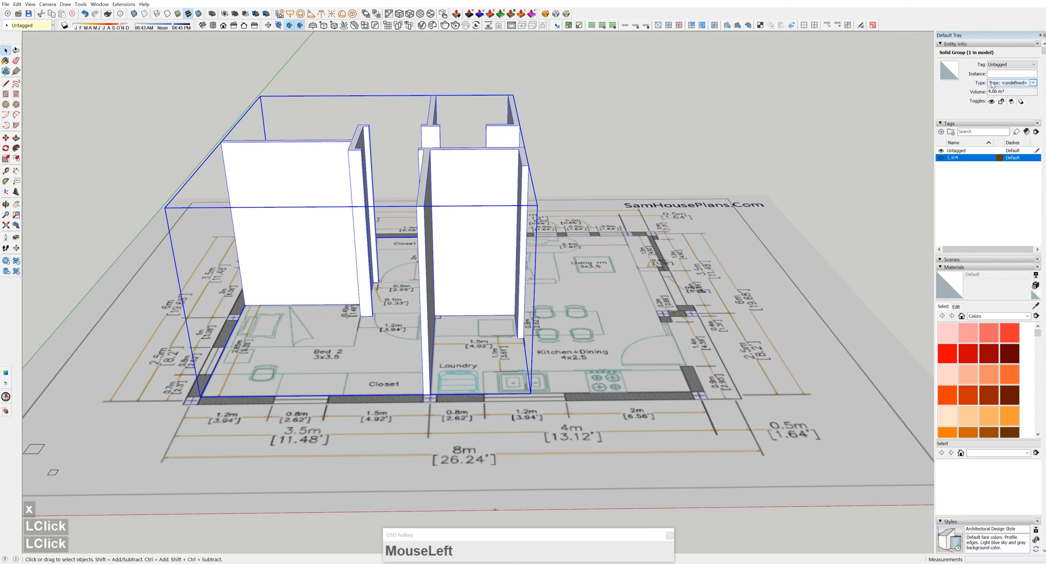
Create a new tag named 1.내벽 for the interior walls.
click(951, 132)
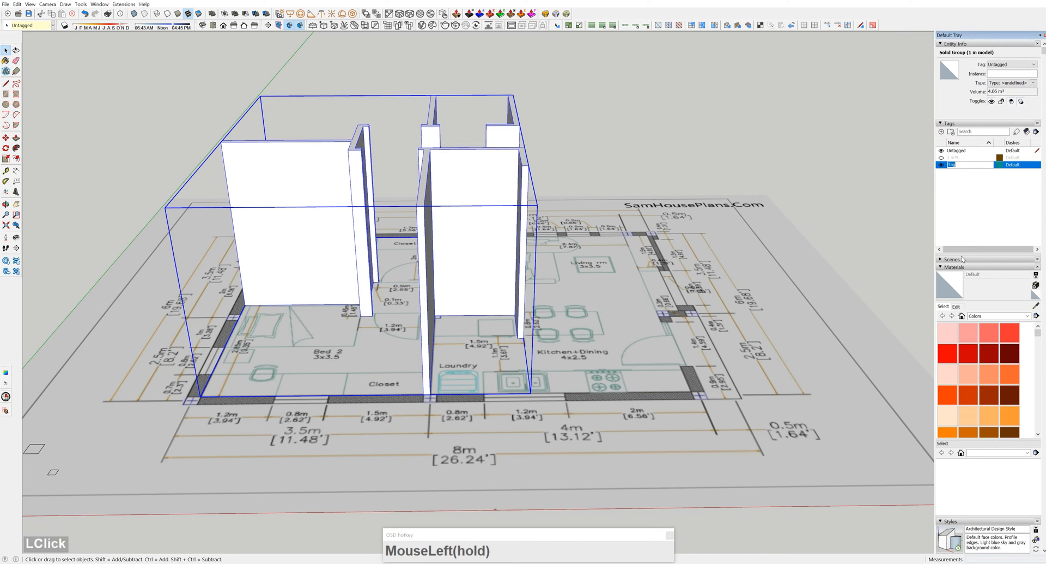
text(1.so)
key(BackSpace)
key(BackSpace)
text(so)
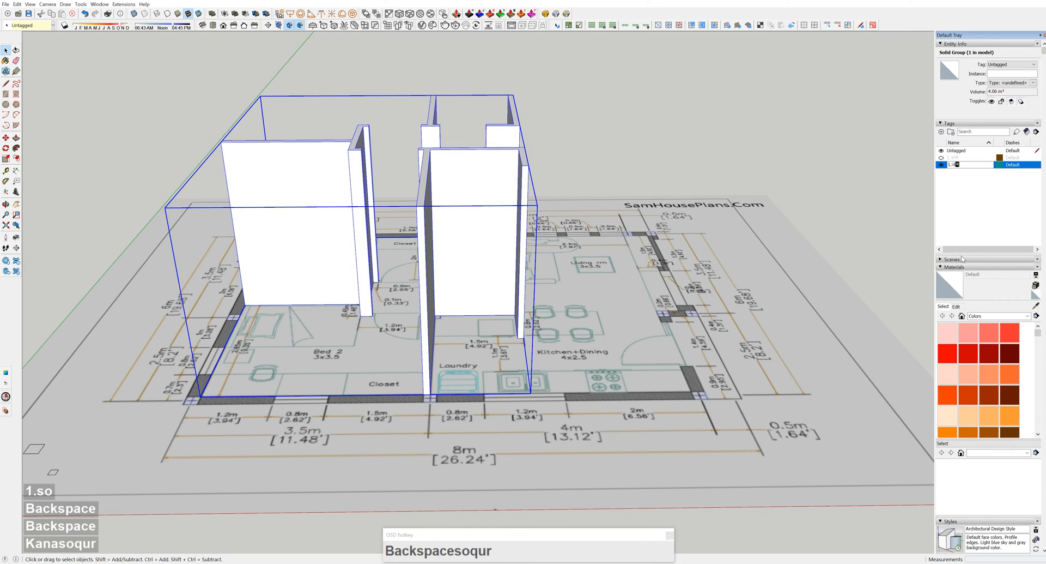
key(Hangul)
click(950, 222)
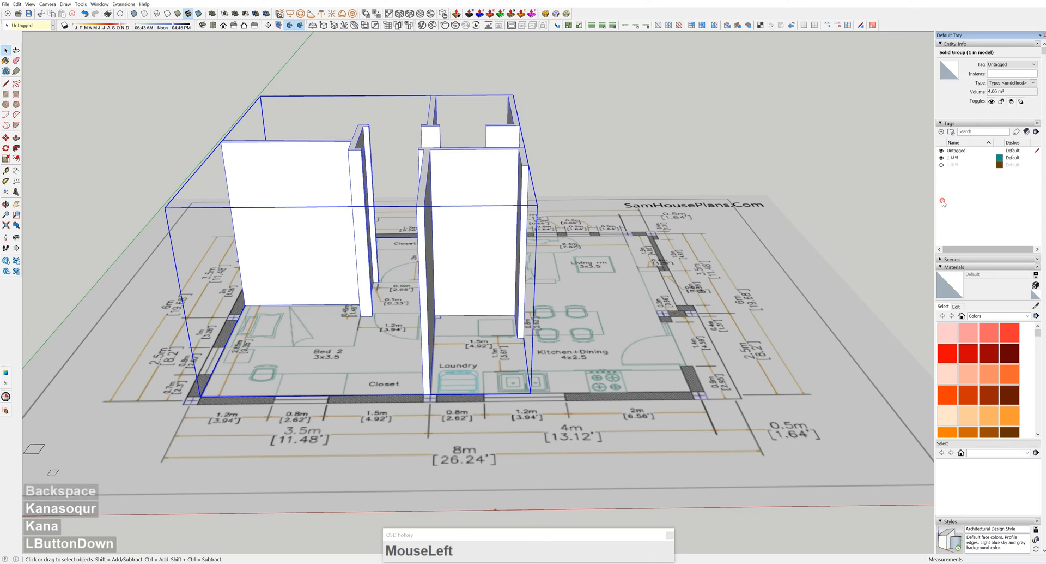
Assign the selected interior wall group and plan image to the 1.내벽 tag and toggle that tag's visibility.
click(699, 214)
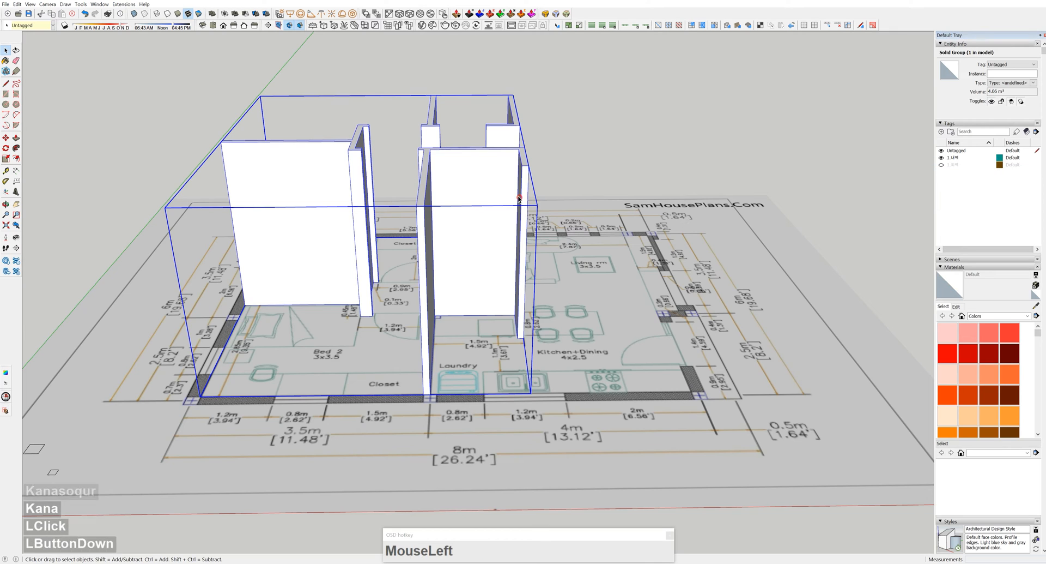
click(1006, 65)
click(1001, 76)
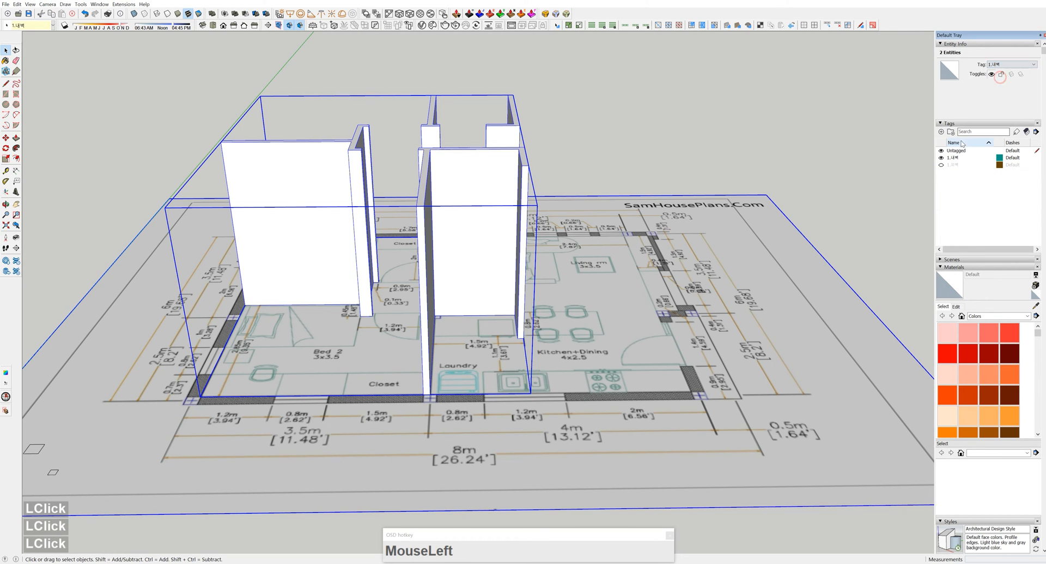
click(942, 158)
click(943, 157)
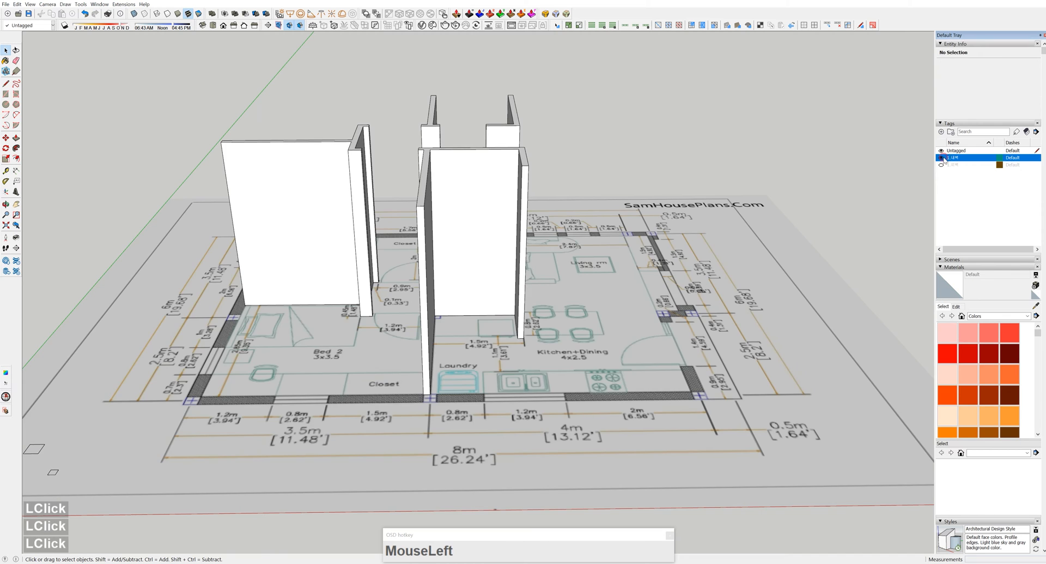
Undo the last changes, select only the floor plan image and set its tag to Untagged.
key(ctrl+z)
key(ctrl+z)
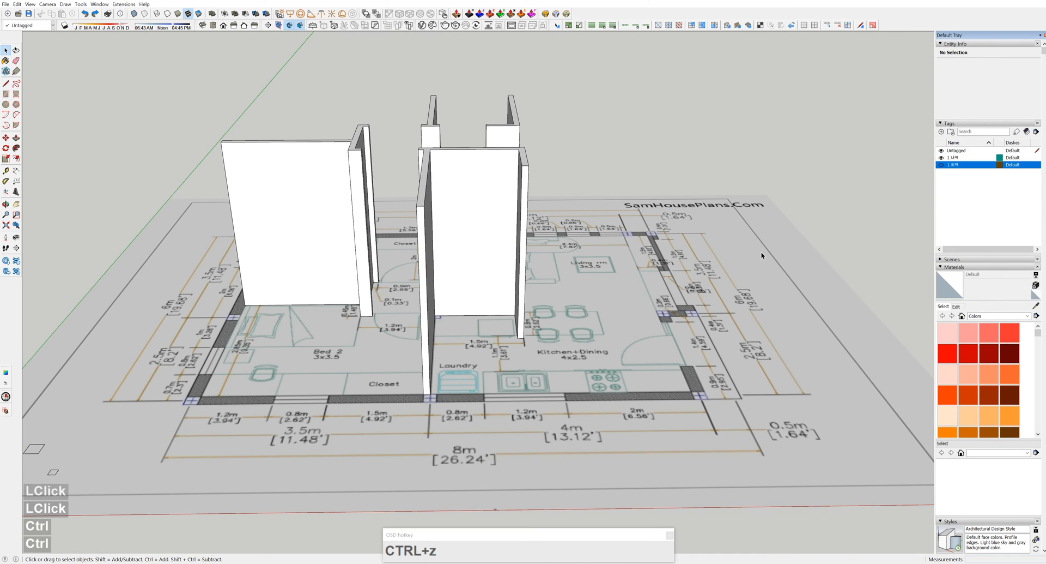
click(743, 263)
middle_drag(741, 265, 730, 273)
click(1012, 64)
click(1002, 71)
Show the 1.외벽 outer walls and hide the 1.내벽 interior walls.
click(800, 231)
scroll(673, 227, down, 1)
scroll(672, 226, down, 3)
middle_drag(673, 229, 656, 268)
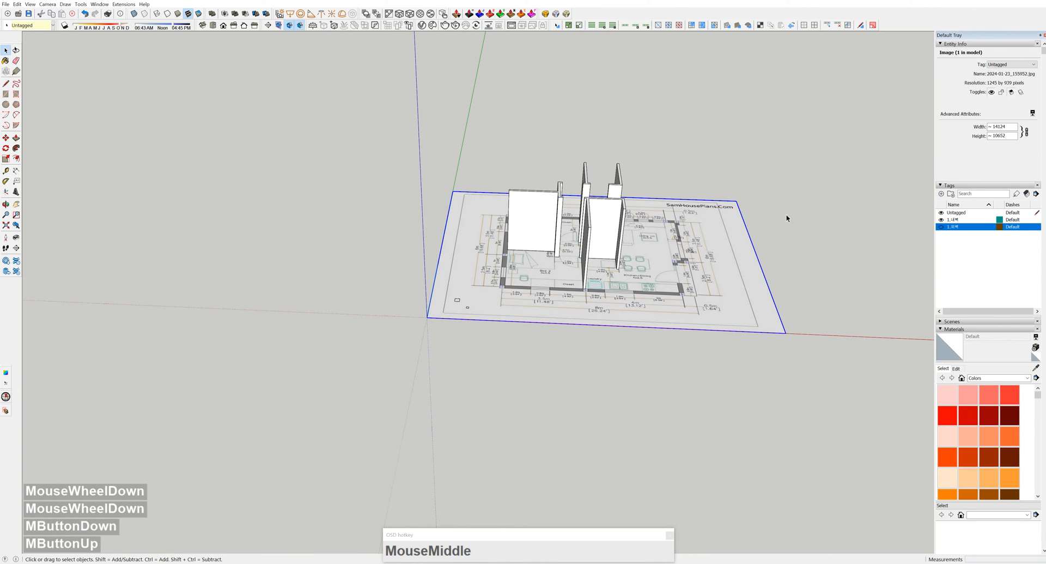
click(941, 227)
middle_drag(587, 243, 315, 269)
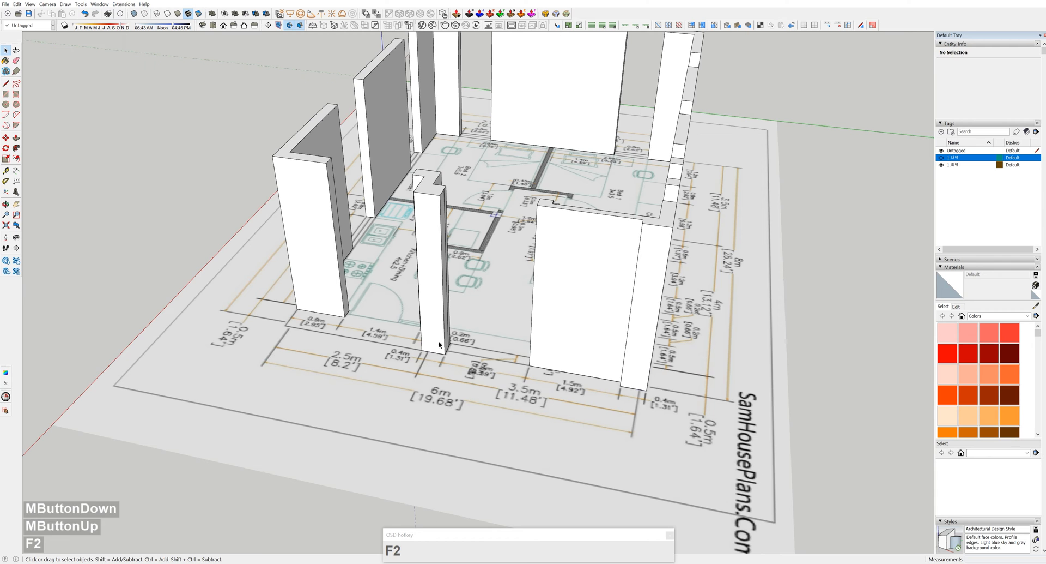
Open the outer wall group and erase the extra vertical edge on the side of the pillar next to the entrance.
scroll(437, 320, up, 6)
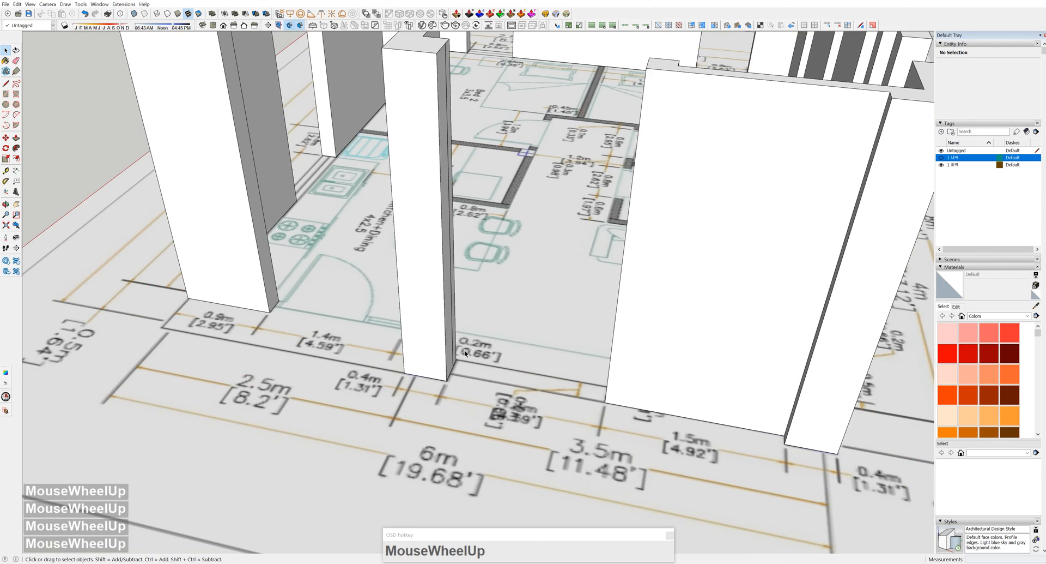
middle_click(398, 363)
double_click(376, 353)
scroll(386, 345, up, 3)
key(e)
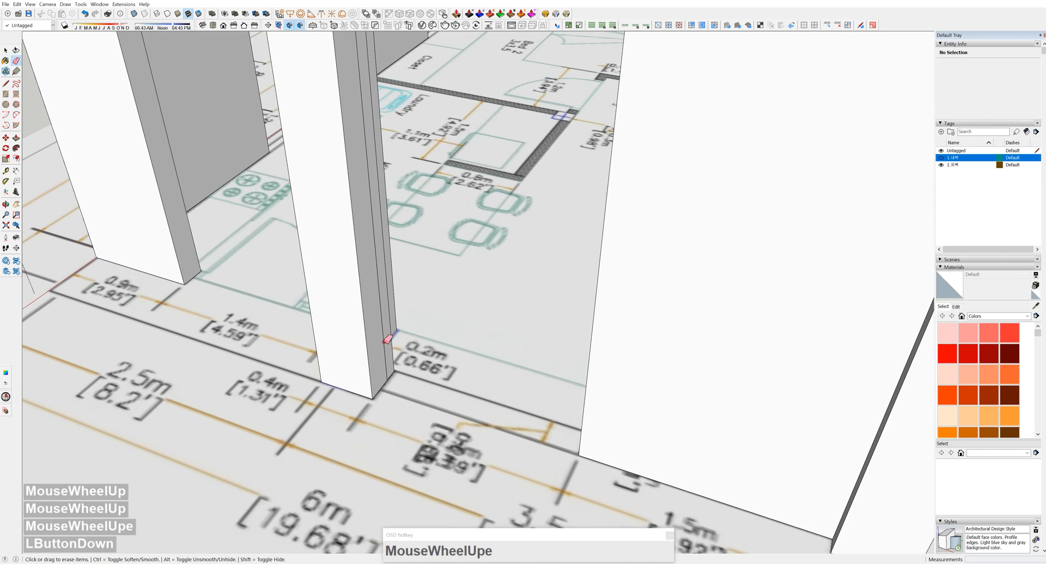
click(384, 342)
key(ctrl+z)
key(space)
double_click(383, 341)
key(e)
drag(384, 341, 383, 350)
key(space)
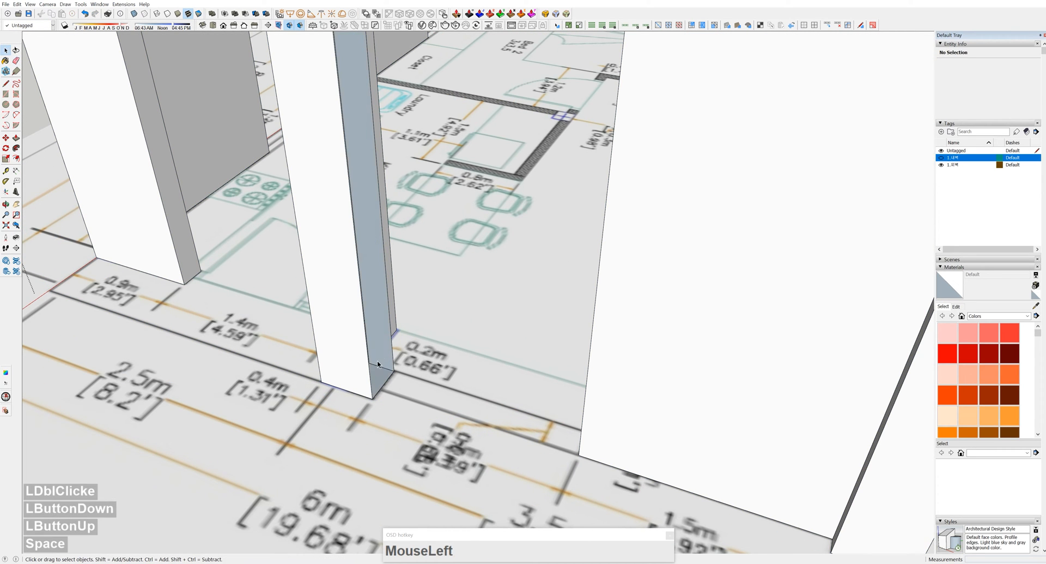
Push the narrow stepped face of the entrance pillar flush with its neighbouring face, erase the leftover edge and close the wall group.
middle_drag(379, 364, 273, 306)
scroll(273, 306, up, 3)
middle_drag(236, 264, 256, 327)
scroll(257, 331, up, 4)
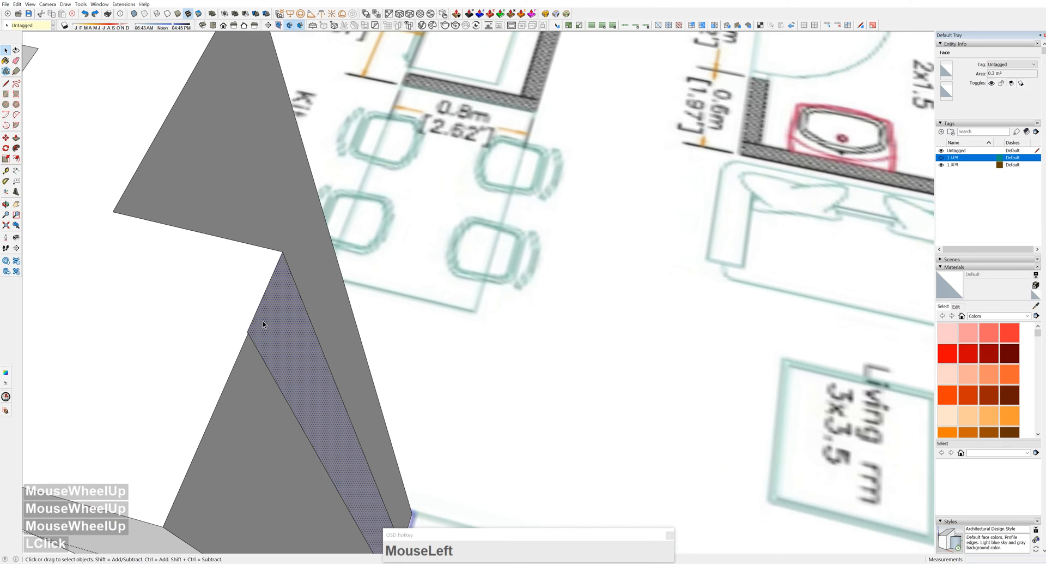
key(p)
click(262, 322)
click(250, 354)
key(e)
drag(250, 353, 263, 342)
scroll(263, 343, down, 8)
scroll(325, 359, up, 1)
scroll(330, 356, down, 3)
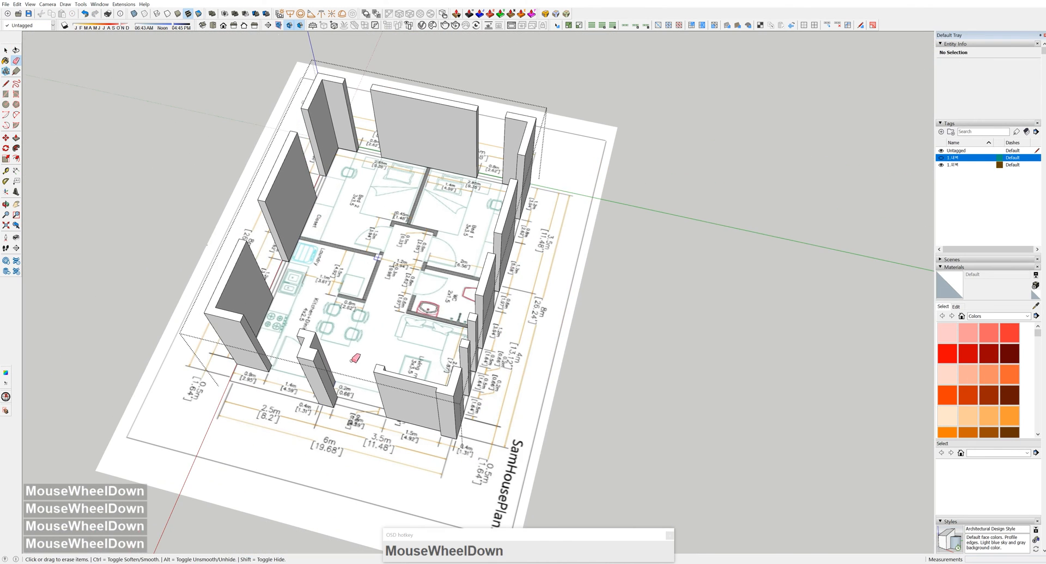
double_click(707, 332)
Draw a 1410 x 200 mm rectangle in the opening between the entrance pillar and the living room wall, and group it.
shift+middle_drag(681, 351, 671, 349)
scroll(375, 360, up, 5)
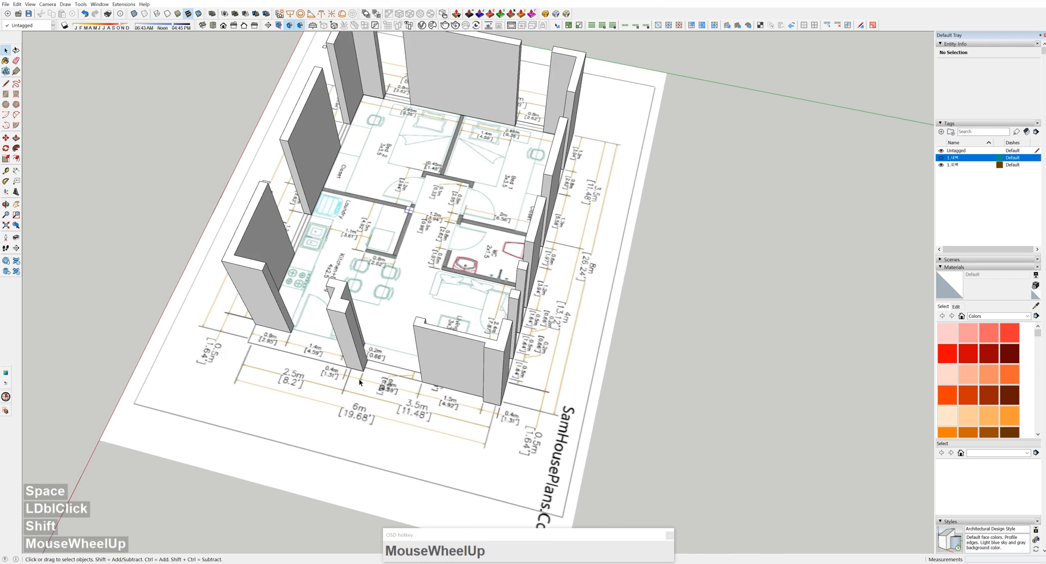
scroll(376, 360, up, 3)
scroll(375, 360, down, 1)
mouse_move(375, 360)
middle_down()
mouse_move(384, 349)
mouse_move(379, 363)
middle_up()
key(r)
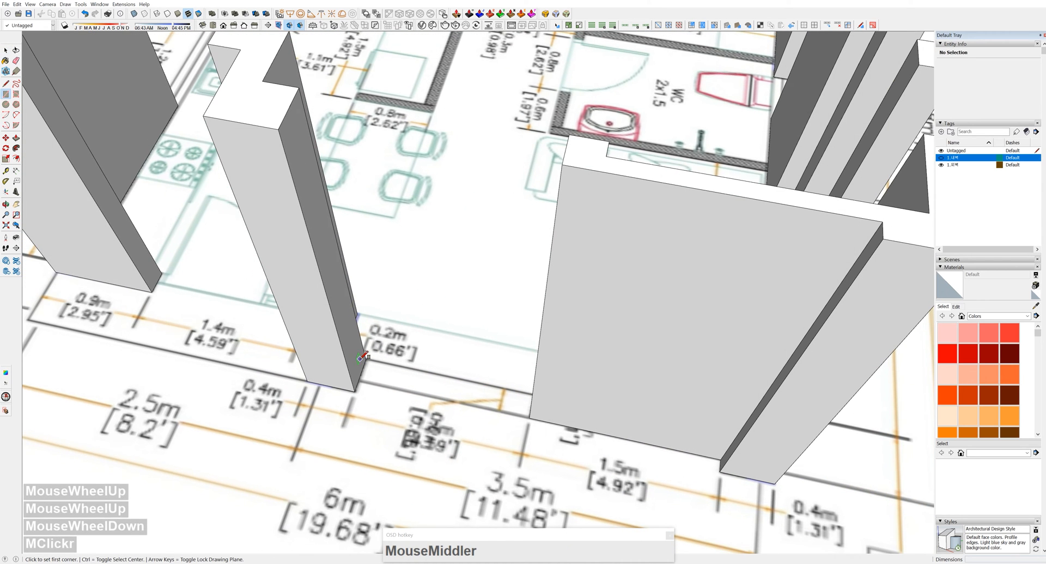
click(366, 359)
click(530, 417)
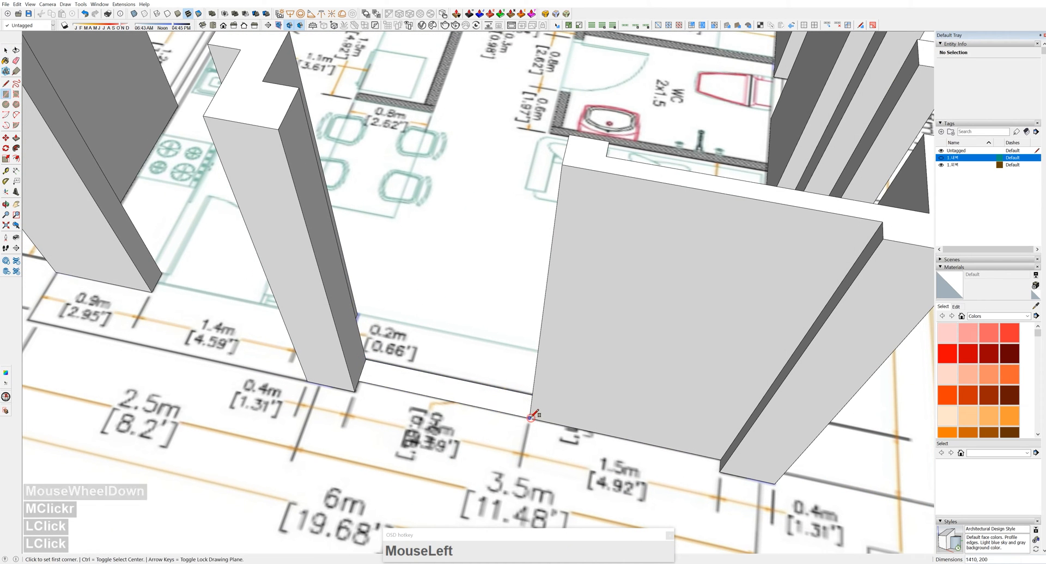
key(space)
double_click(485, 401)
key(g)
Open the rectangle's group, extrude the face up 500 mm as a window sill wall and close the group.
double_click(493, 399)
double_click(504, 402)
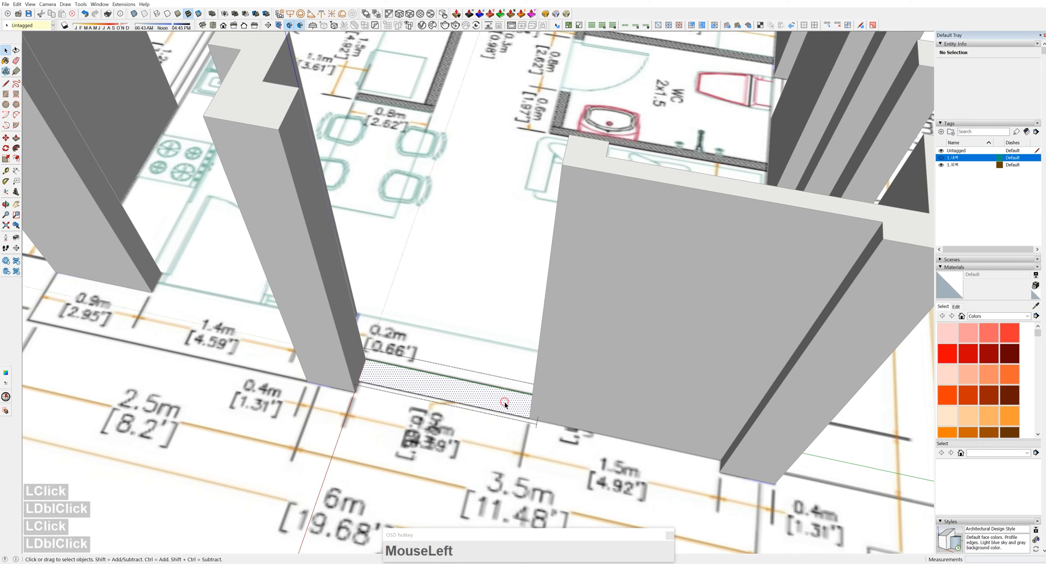
key(p)
click(503, 403)
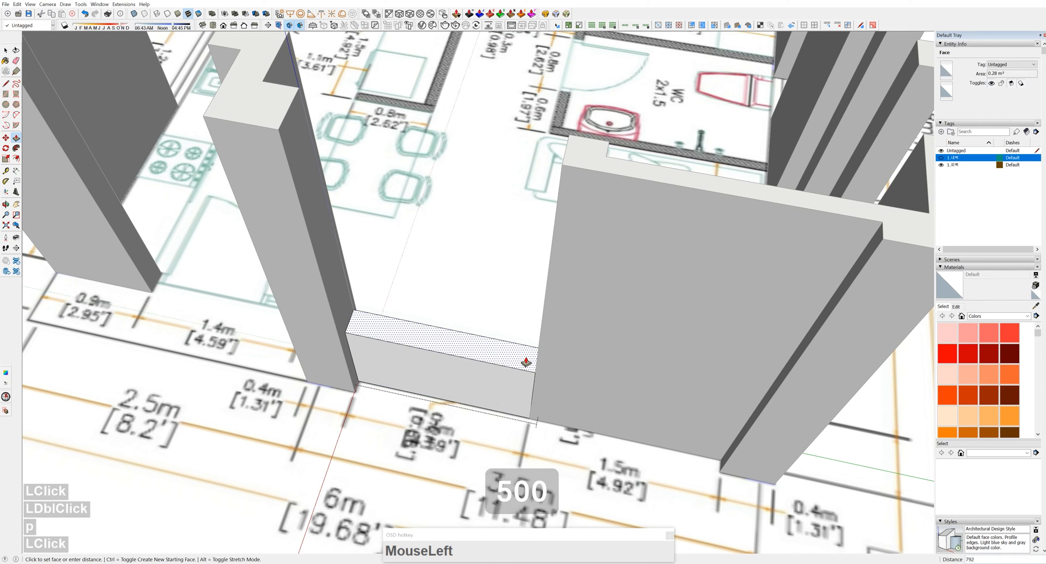
text(500)
key(Return)
key(space)
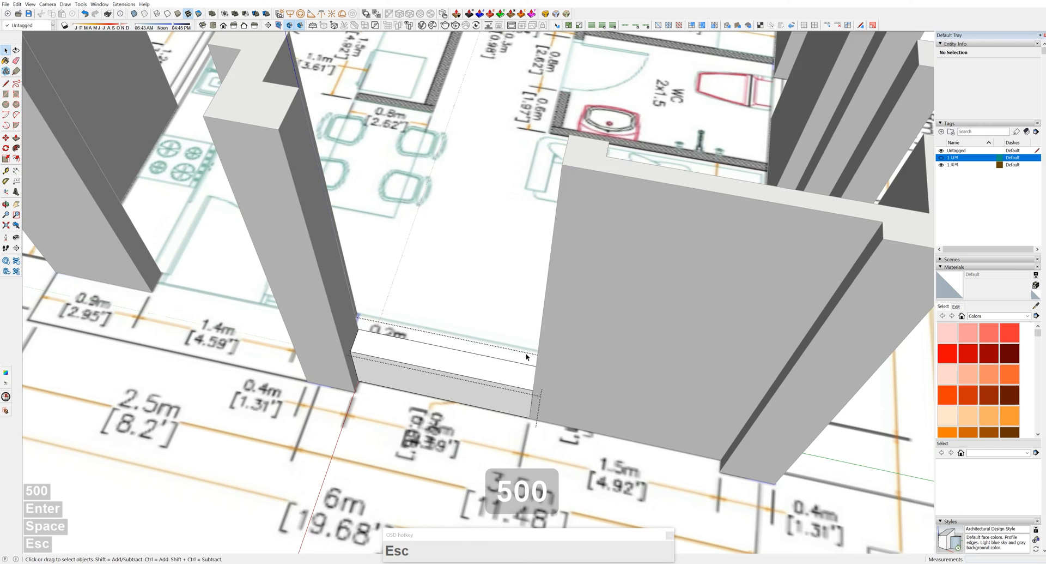
Place a horizontal guide line 1400 mm above the top edge of the sill wall.
middle_drag(526, 357, 560, 306)
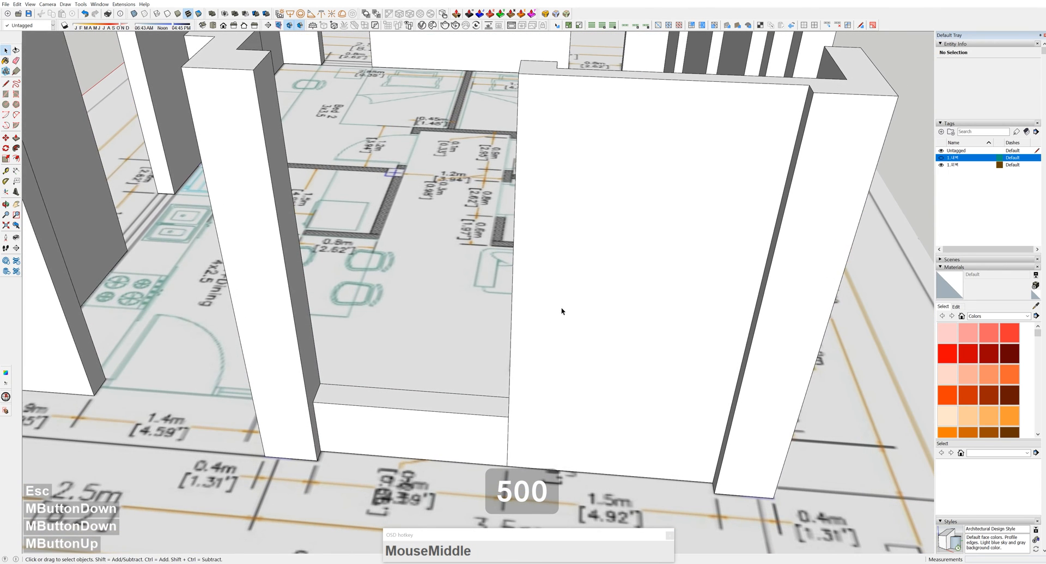
click(498, 415)
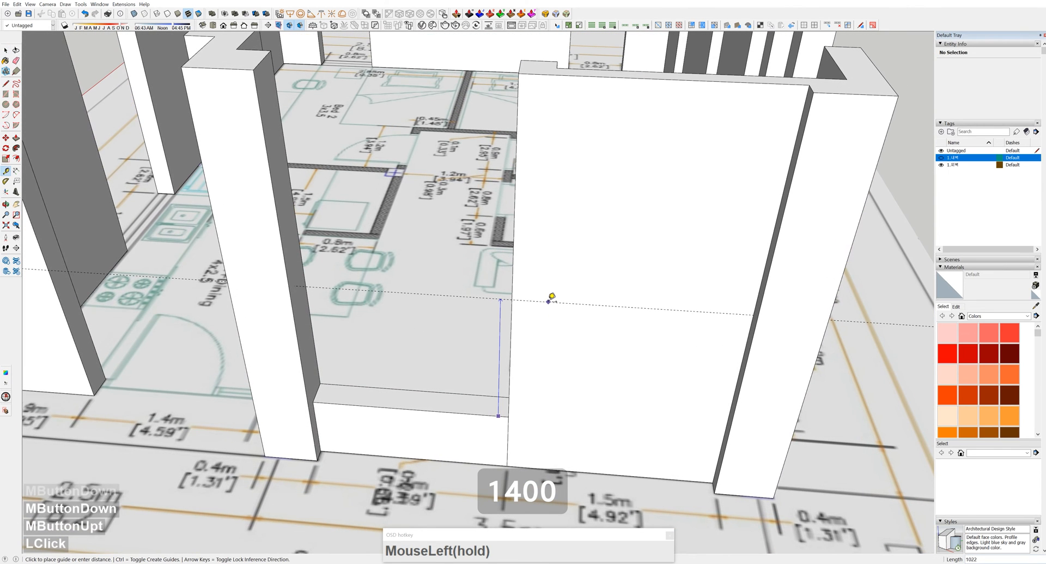
text(1)
key(space)
Copy the sill wall straight up 1900 mm so its lower corner sits on the guide line.
click(416, 409)
middle_drag(564, 424, 529, 427)
key(m)
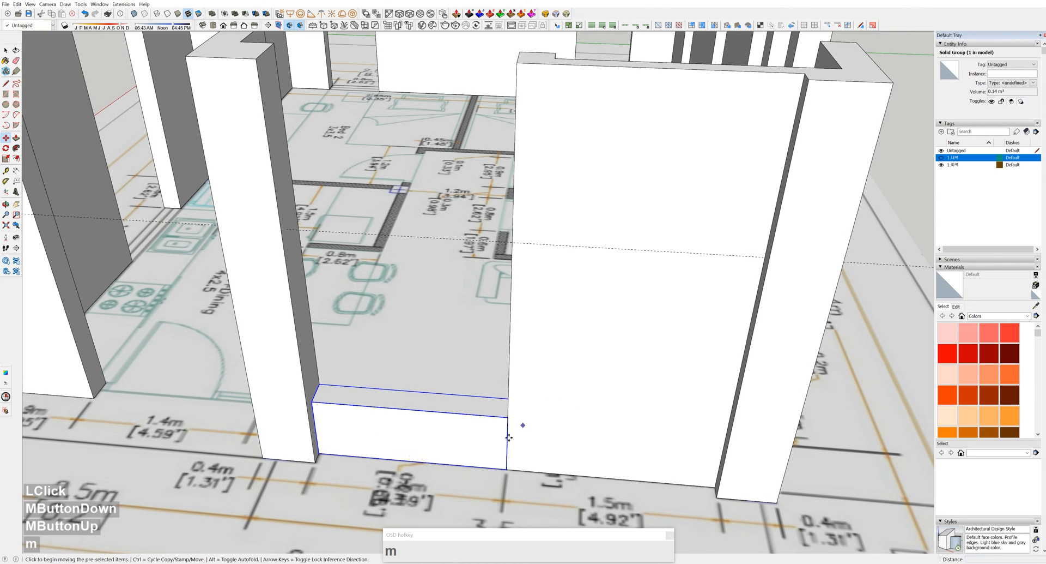
click(506, 466)
key(ctrl)
click(512, 241)
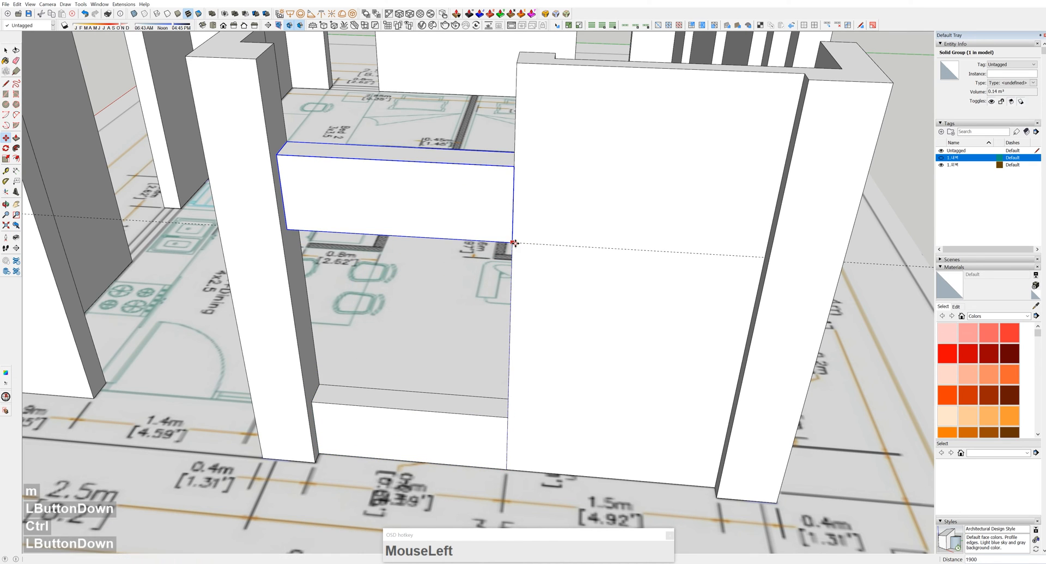
Scale the copied block upward so its top meets the top of the outer walls.
key(space)
key(s)
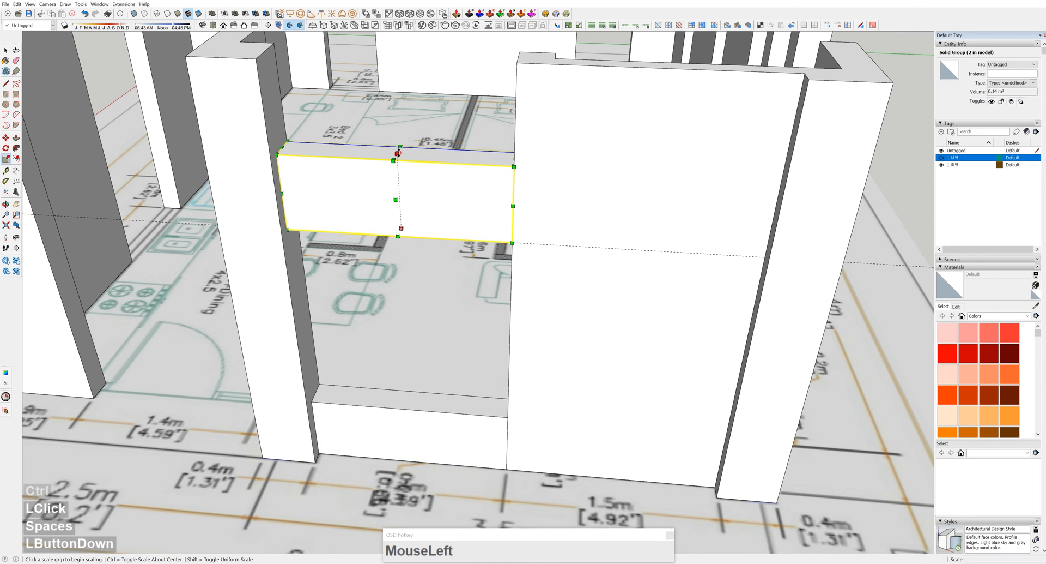
click(397, 153)
click(517, 63)
scroll(456, 319, down, 4)
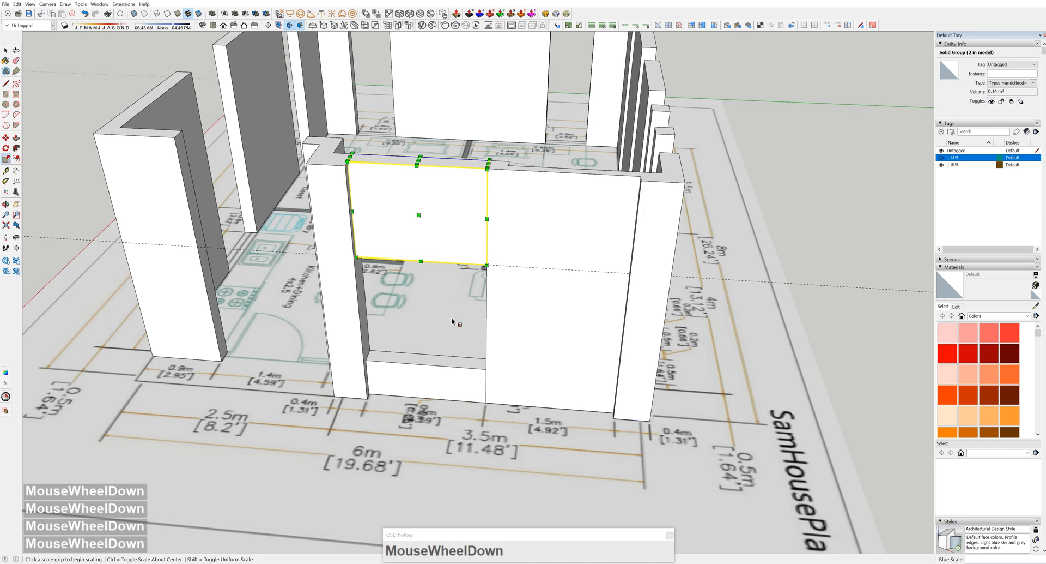
Draw a rectangle across the base of the 1.2 m window opening in the 8 m wall.
key(space)
middle_drag(456, 319, 759, 369)
middle_drag(515, 409, 671, 392)
shift+middle_drag(497, 451, 516, 467)
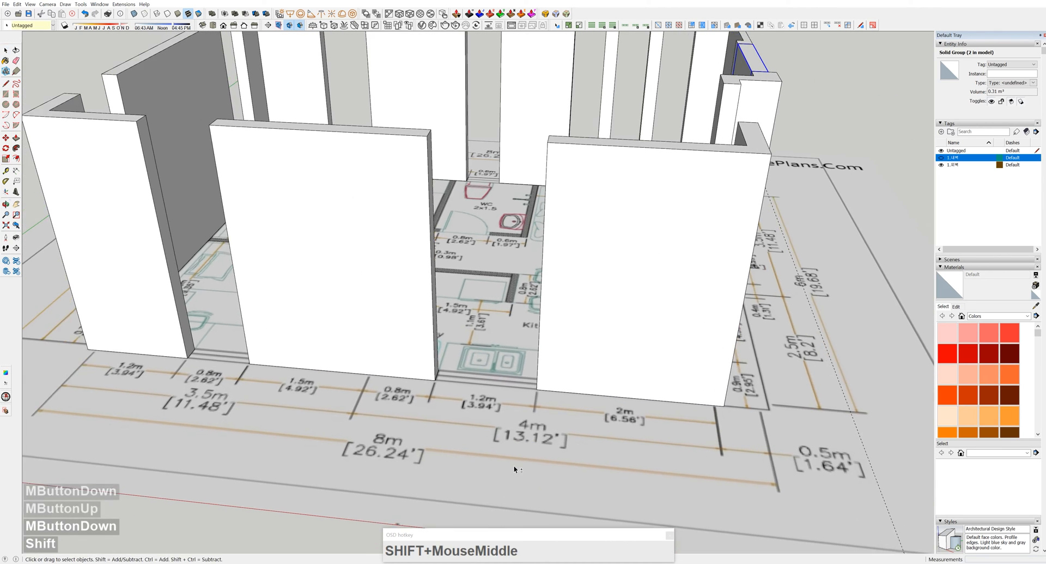
scroll(455, 376, up, 4)
key(r)
click(423, 362)
click(610, 396)
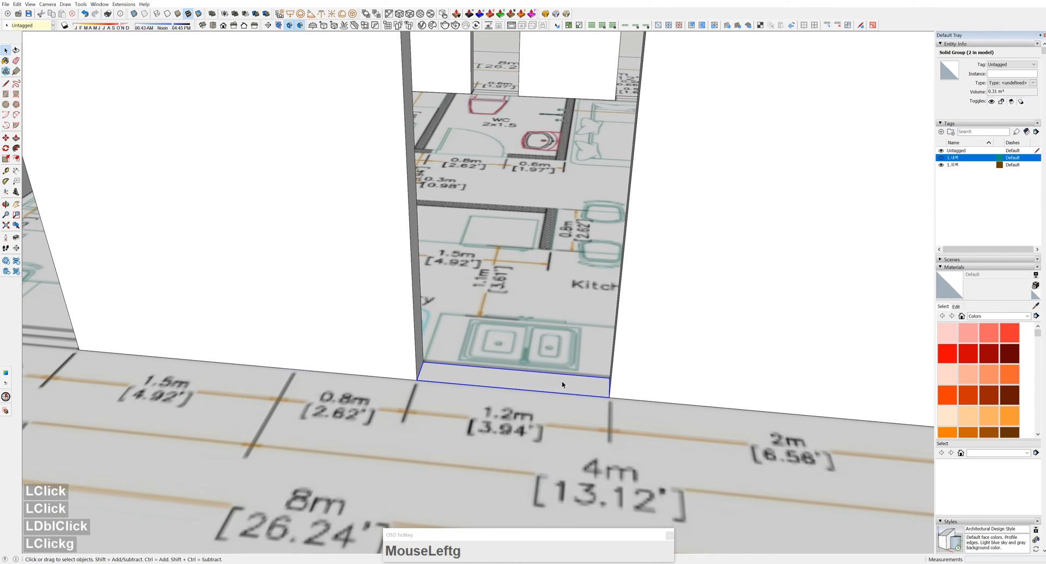
Open the new rectangle's group, extrude its face up 1000 mm as a sill wall and close the group.
double_click(561, 381)
key(p)
click(563, 382)
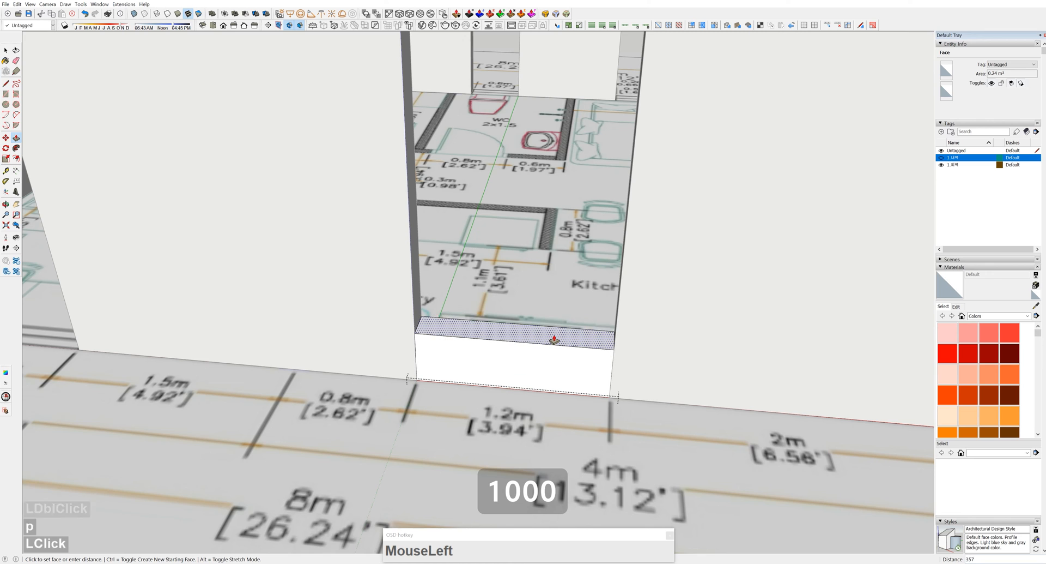
text(1000)
key(Return)
key(space)
Place a horizontal guide line 1200 mm above the top edge of the new sill wall.
scroll(633, 263, down, 4)
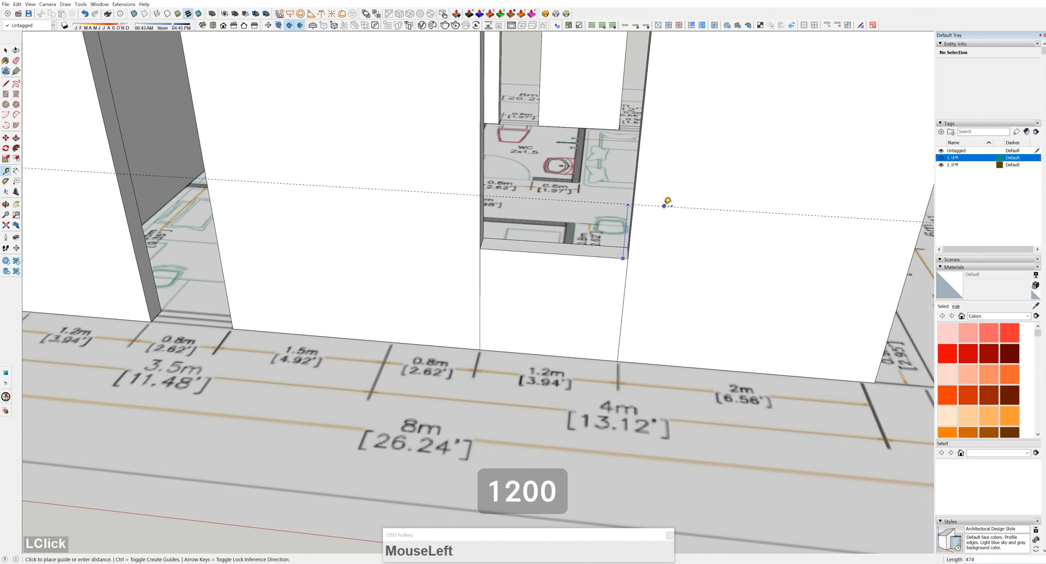
key(Return)
key(space)
Copy the 1.2 m opening's sill wall straight up so its lower corner sits on the guide line.
click(534, 321)
key(m)
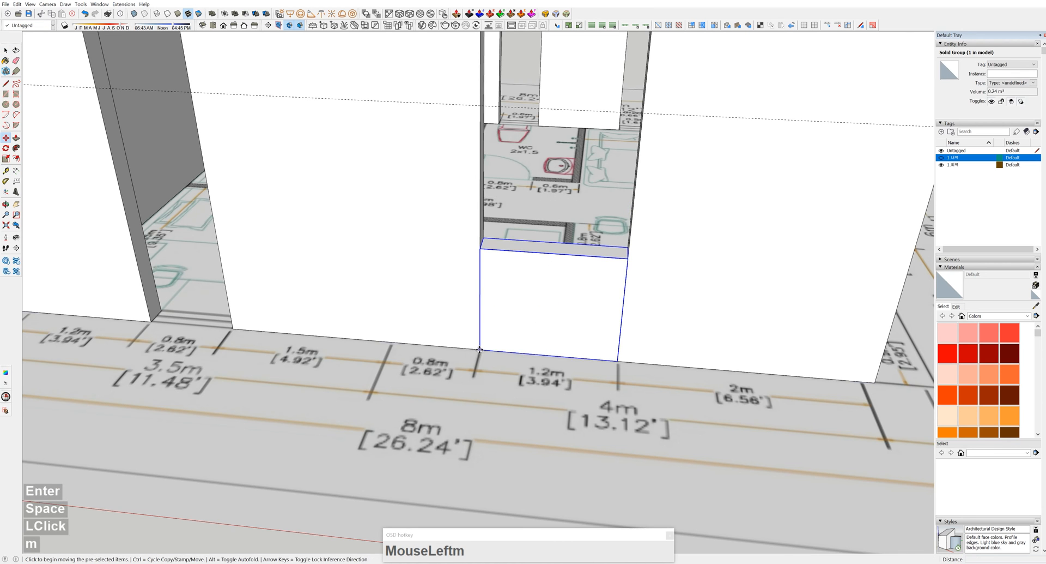
drag(534, 322, 496, 86)
key(ctrl)
click(481, 106)
Scale the copied block vertically so its top meets the top of the outer walls.
scroll(481, 106, down, 3)
shift+middle_drag(481, 106, 469, 288)
scroll(469, 289, down, 1)
key(s)
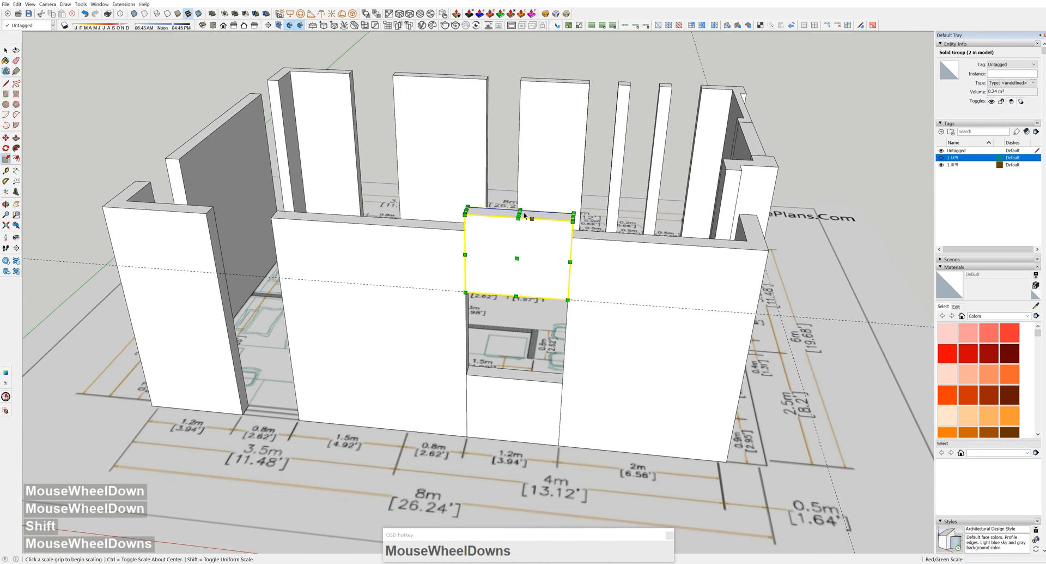
scroll(530, 217, up, 3)
click(520, 214)
scroll(598, 257, down, 2)
shift+middle_drag(537, 394, 585, 376)
Copy the sill and lintel pair into the 0.8 m opening of the same wall and scale both to its width.
key(space)
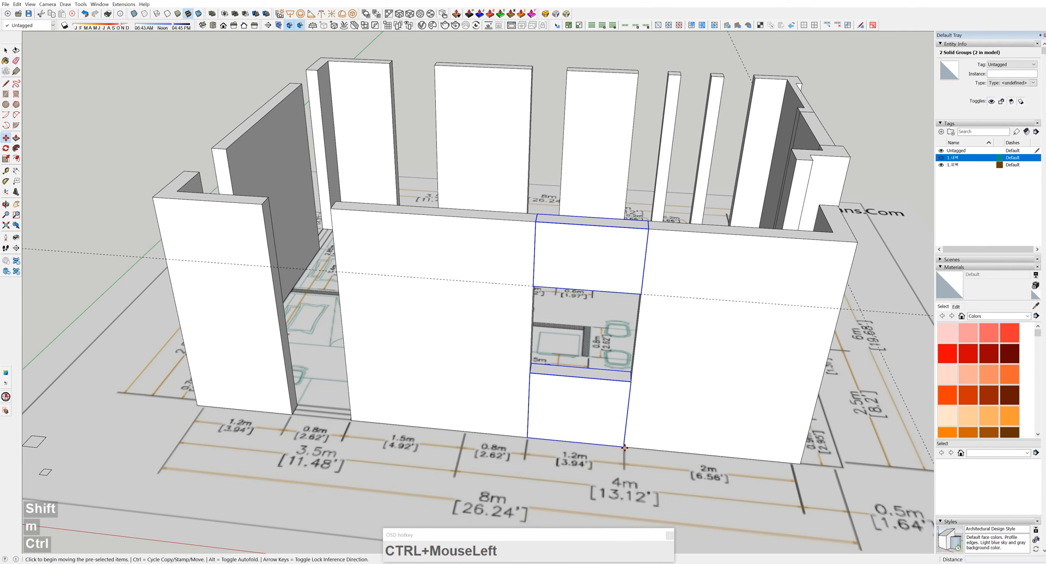
click(351, 420)
key(s)
click(248, 309)
click(277, 306)
Copy the 0.8 m sill and lintel around the corner into the 6 m wall's 0.8 m opening at Bed 2, rotated to follow that wall.
middle_drag(277, 305, 725, 256)
scroll(527, 335, down, 4)
middle_drag(528, 335, 531, 364)
scroll(854, 267, up, 1)
scroll(854, 267, down, 2)
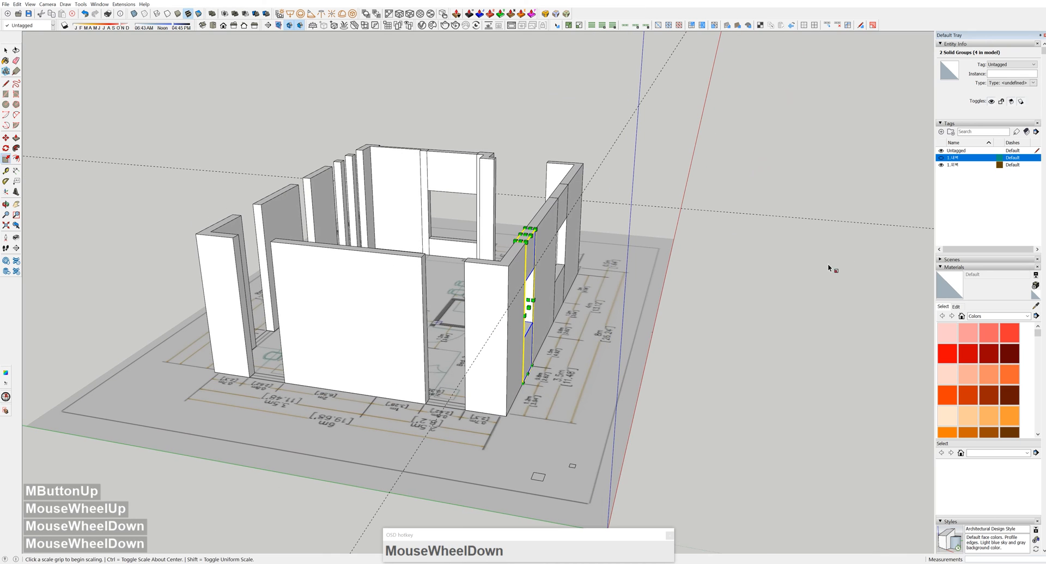
middle_drag(207, 503, 209, 510)
key(m)
ctrl+click(526, 280)
middle_drag(436, 384, 497, 331)
scroll(444, 412, up, 2)
click(428, 406)
scroll(461, 439, up, 1)
click(461, 439)
click(467, 325)
middle_drag(447, 295, 494, 327)
Measure the Bed 2 window opening's height and scale the sill beneath it to 700 mm high.
key(x)
scroll(505, 350, up, 2)
key(space)
click(493, 328)
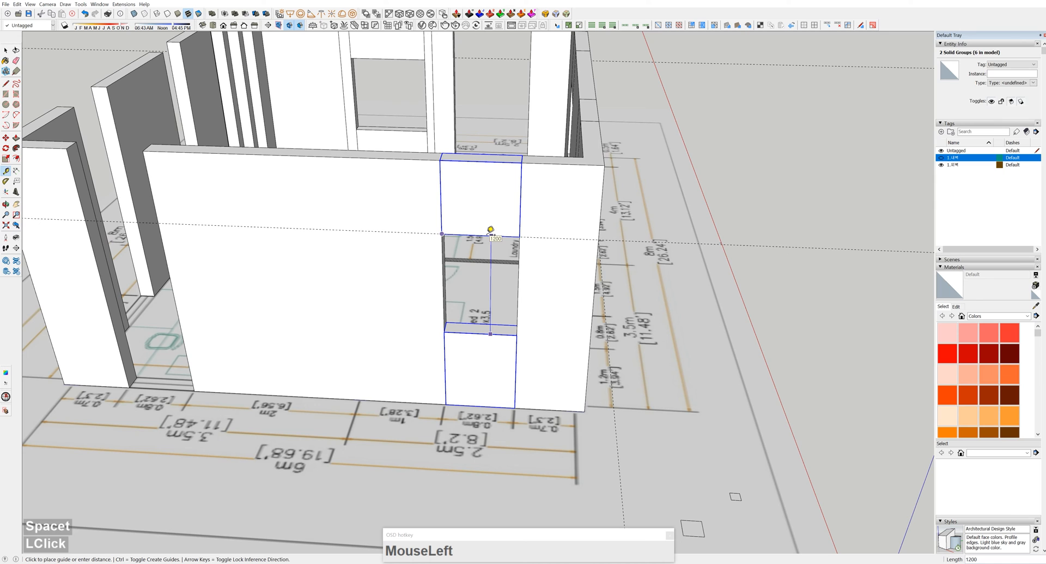
key(space)
click(479, 354)
key(s)
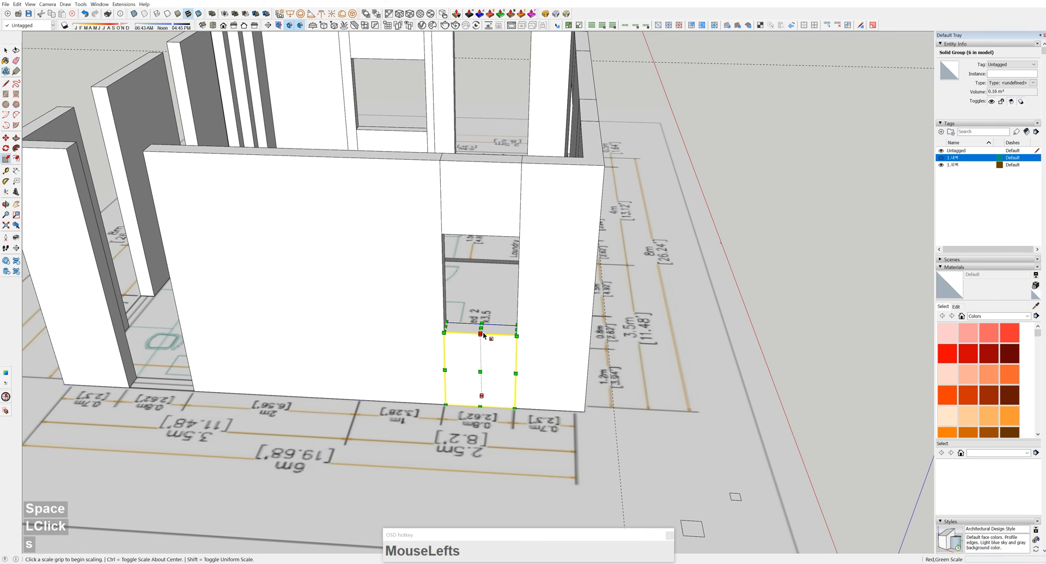
click(481, 329)
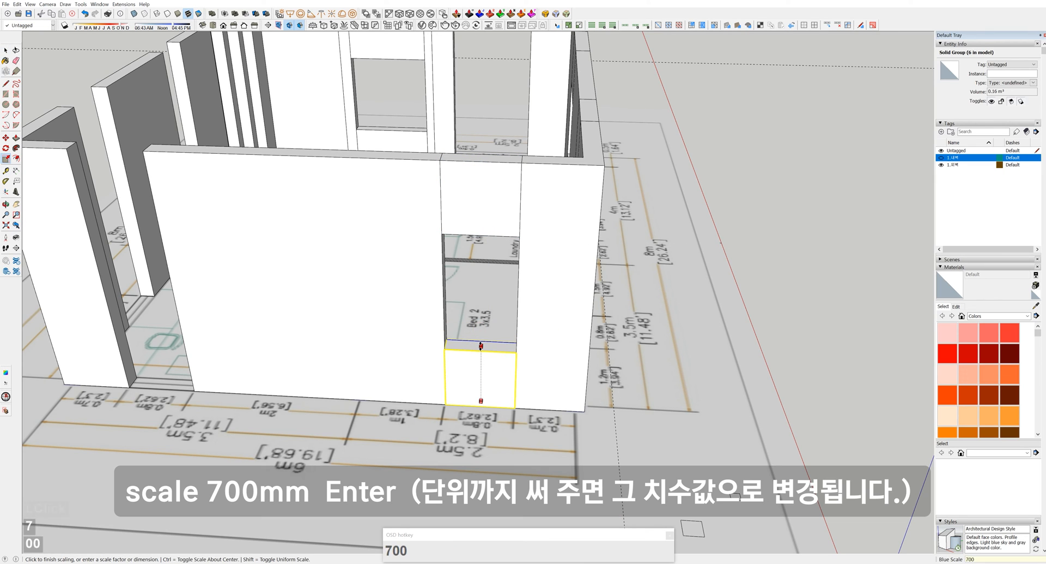
key(Return)
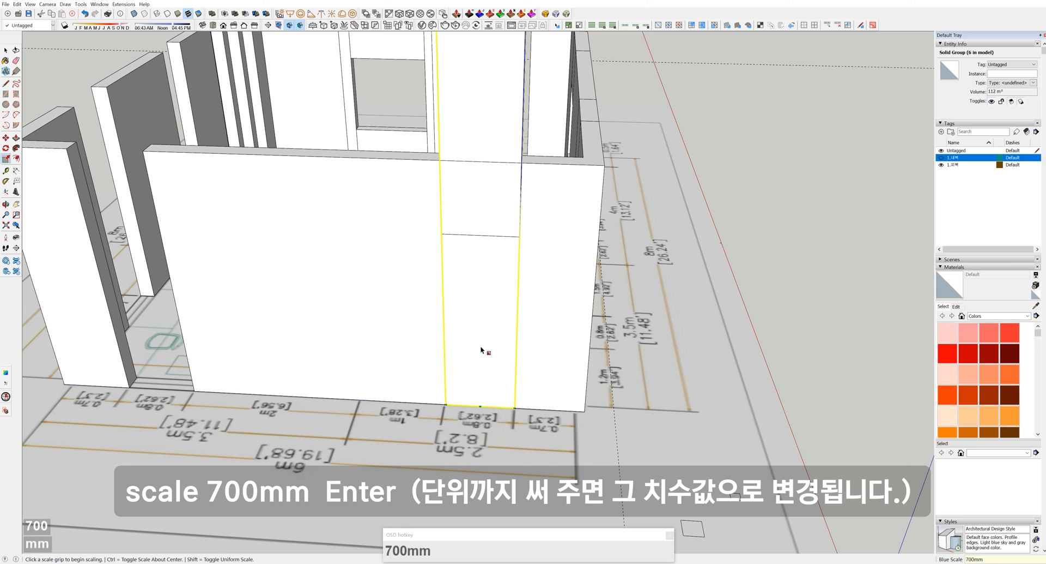
key(Return)
key(space)
Copy the 700 mm sill and its lintel along the 6 m wall into the other 0.8 m opening.
scroll(481, 349, down, 3)
shift+middle_drag(480, 371, 483, 372)
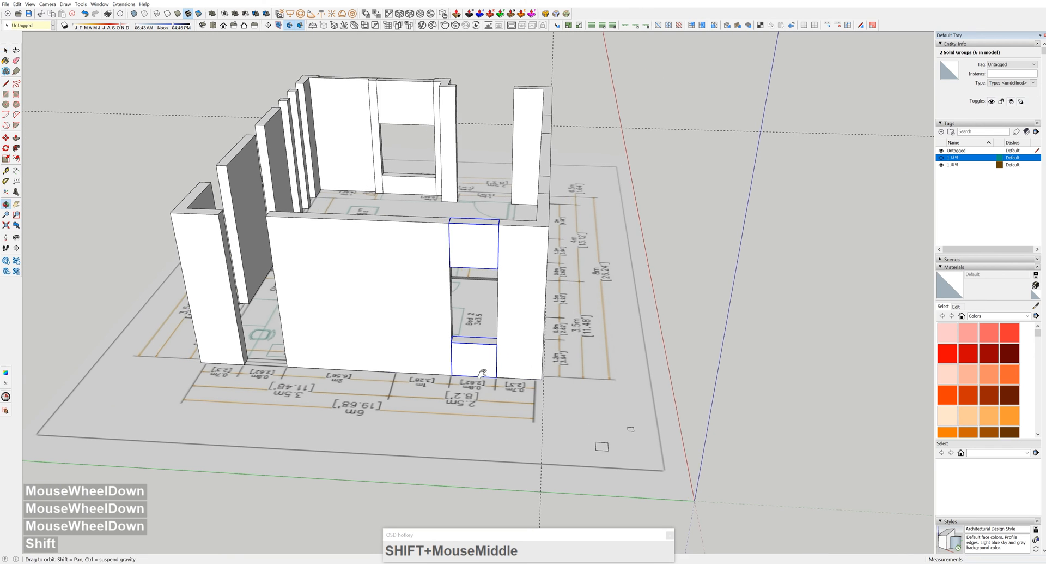
scroll(376, 370, up, 3)
click(520, 341)
key(space)
ctrl+click(534, 388)
click(254, 369)
Copy the sill and lintel pair beside the adjacent 8 m wall and rotate the copy parallel to that wall.
middle_drag(254, 368, 441, 409)
scroll(385, 437, down, 4)
scroll(461, 403, up, 3)
scroll(461, 393, up, 2)
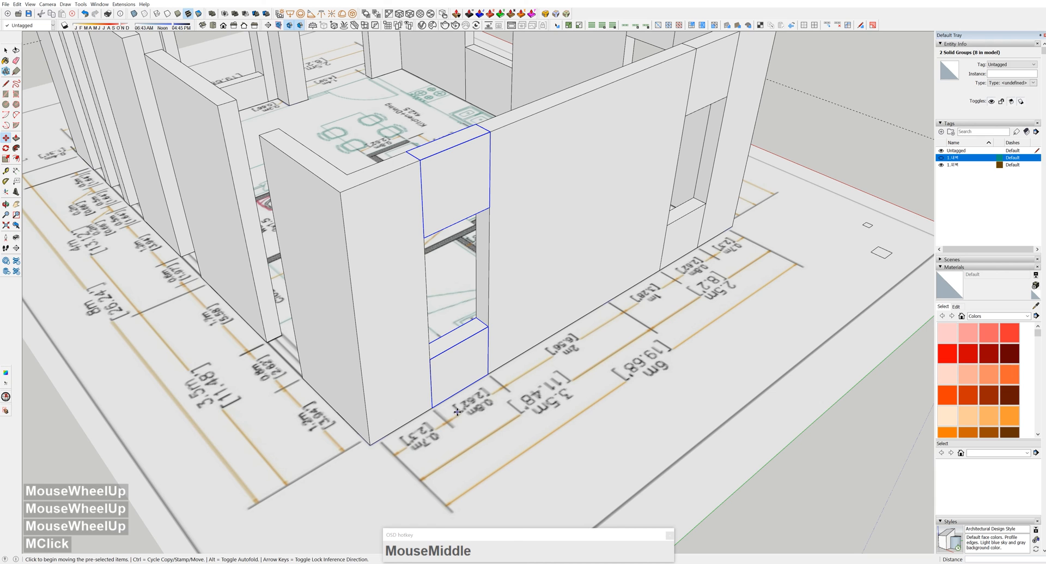
ctrl+click(432, 408)
click(240, 436)
middle_drag(240, 436, 401, 349)
key(g)
click(401, 411)
click(427, 446)
key(x)
Move the rotated pair by its lower corner into the 0.8 m opening at Bed 1.
shift+middle_drag(432, 463, 402, 392)
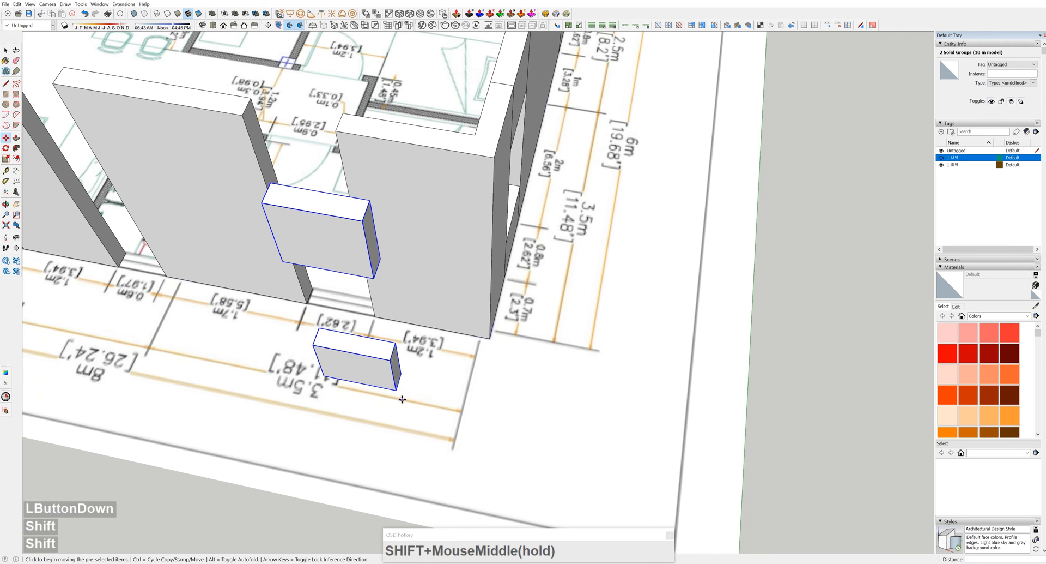
click(396, 390)
click(375, 317)
shift+middle_drag(375, 317, 401, 349)
key(space)
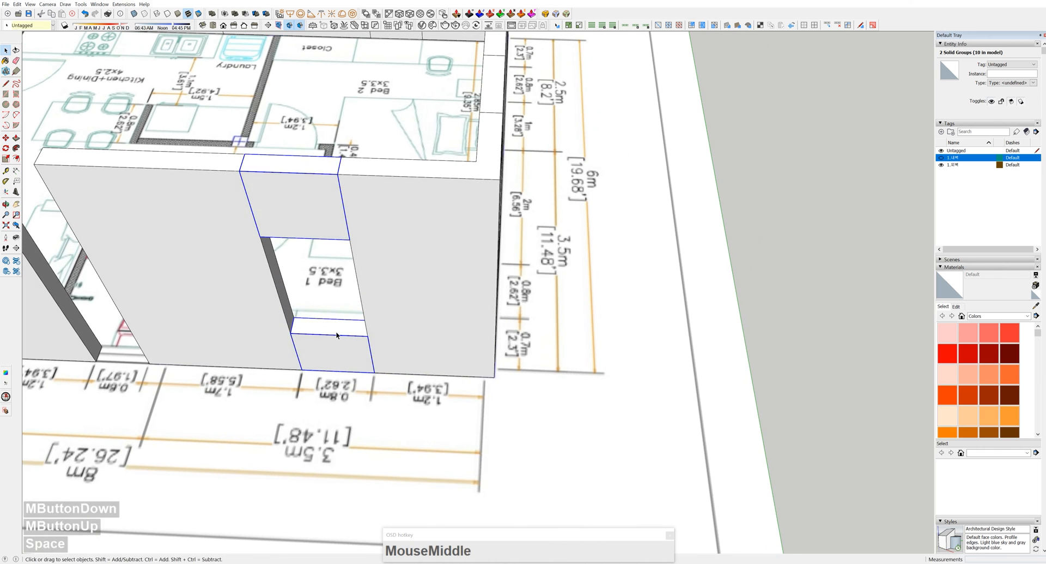
Scale the Bed 1 sill to 1000 mm high and measure the window opening above it.
click(337, 336)
key(s)
click(331, 325)
text(1000mm)
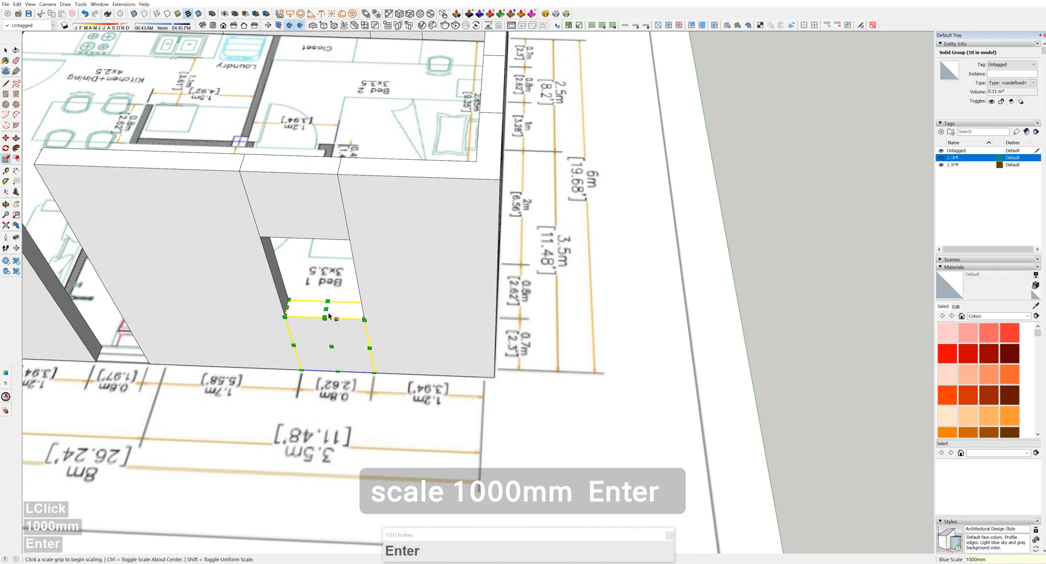
key(space)
key(t)
middle_drag(316, 300, 469, 312)
key(space)
Select the Bed 1 sill and lintel and copy them along the wall to the 0.6 m opening.
scroll(349, 245, down, 4)
shift+middle_drag(462, 215, 485, 208)
shift+click(485, 208)
scroll(517, 329, up, 3)
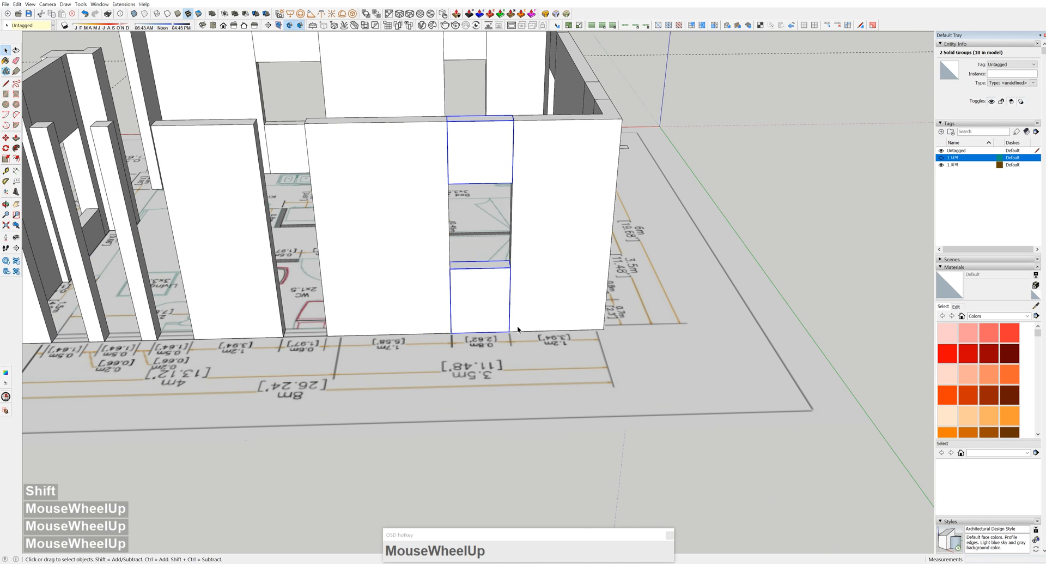
ctrl+drag(509, 331, 327, 336)
Scale the copied sill and lintel together so their width fits the 0.6 m opening.
shift+middle_drag(327, 287, 455, 326)
scroll(455, 326, up, 3)
key(space)
click(436, 322)
key(s)
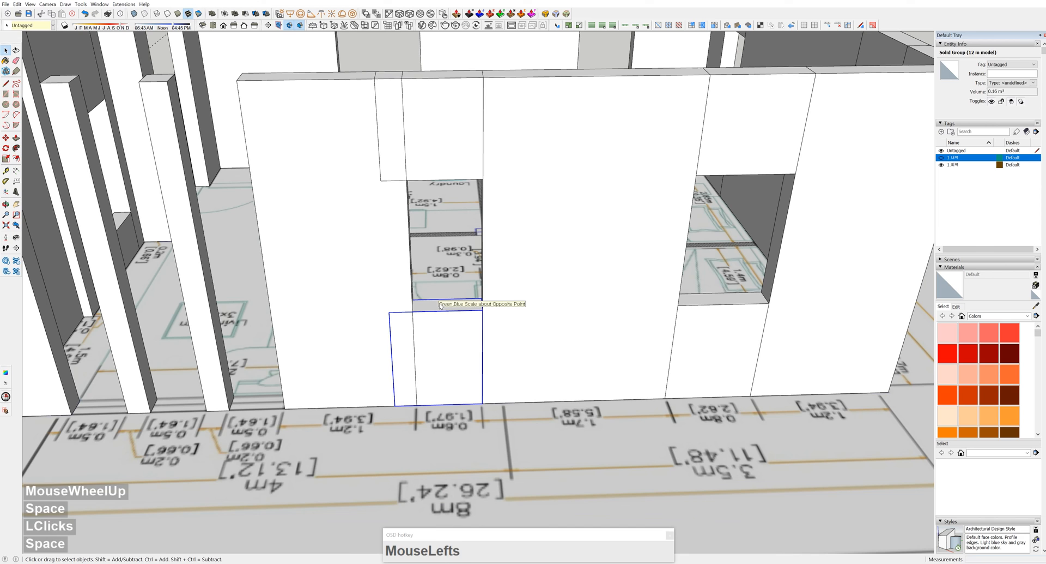
shift+click(431, 155)
key(s)
click(387, 257)
click(411, 257)
Scale the sill in the 0.6 m opening to 1600 mm high.
middle_drag(463, 303, 444, 301)
key(space)
click(436, 311)
key(s)
click(434, 303)
text(1600m)
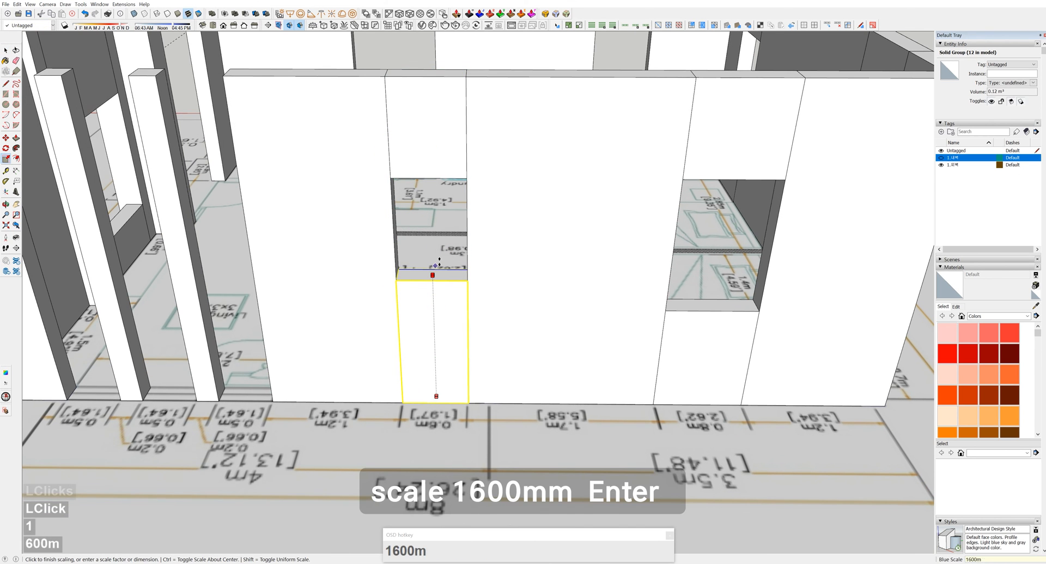
text(m)
key(Return)
key(space)
Measure the height of the 0.6 m window opening between its sill and lintel.
shift+middle_drag(438, 265, 439, 317)
scroll(439, 318, up, 1)
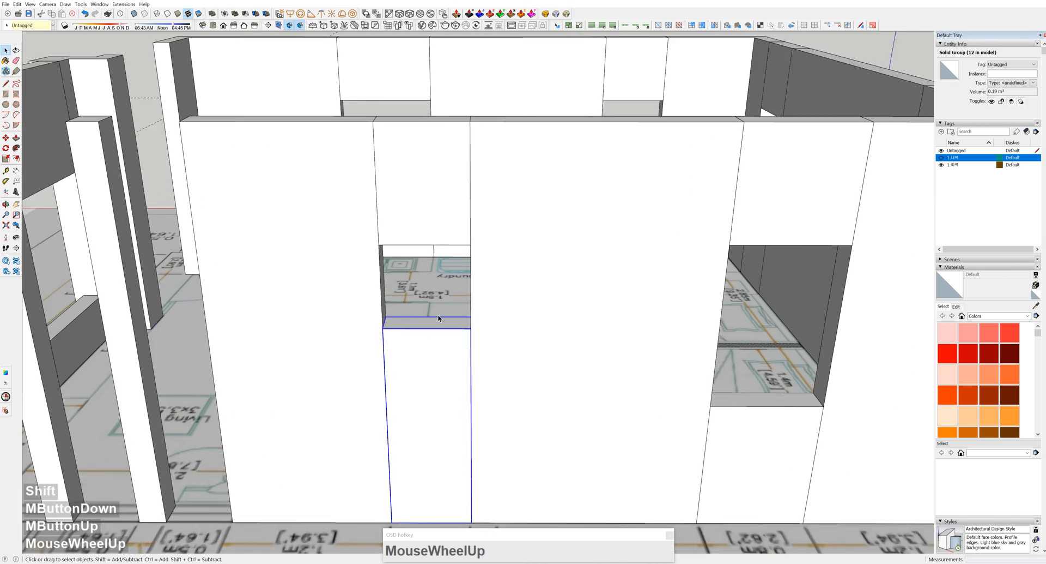
scroll(438, 317, up, 1)
key(t)
click(438, 329)
click(436, 229)
key(space)
Draw a rectangle across the base of the 0.5 m opening next to the 1.2 m wall section.
scroll(480, 327, down, 3)
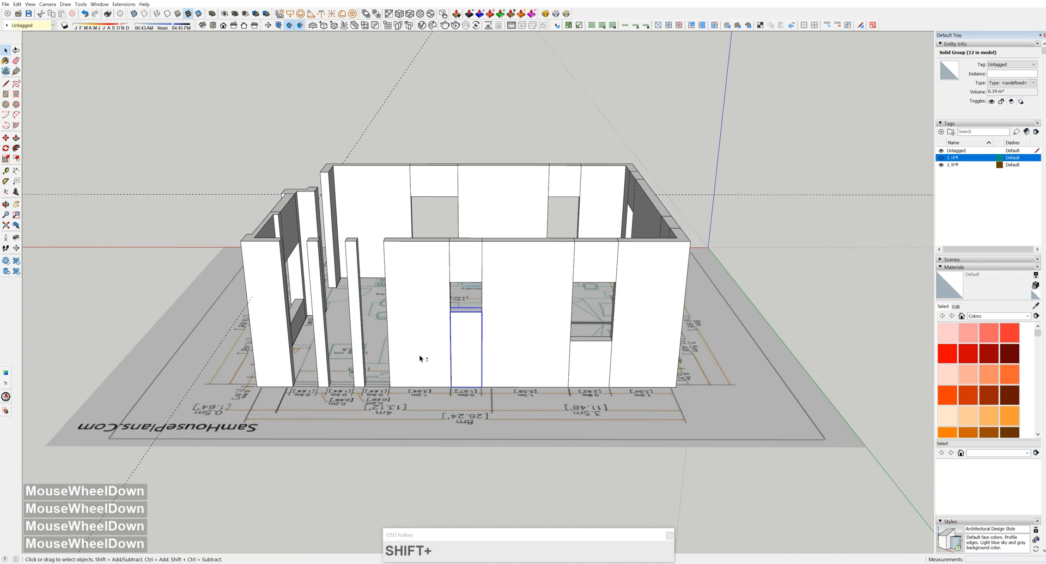
scroll(490, 360, up, 2)
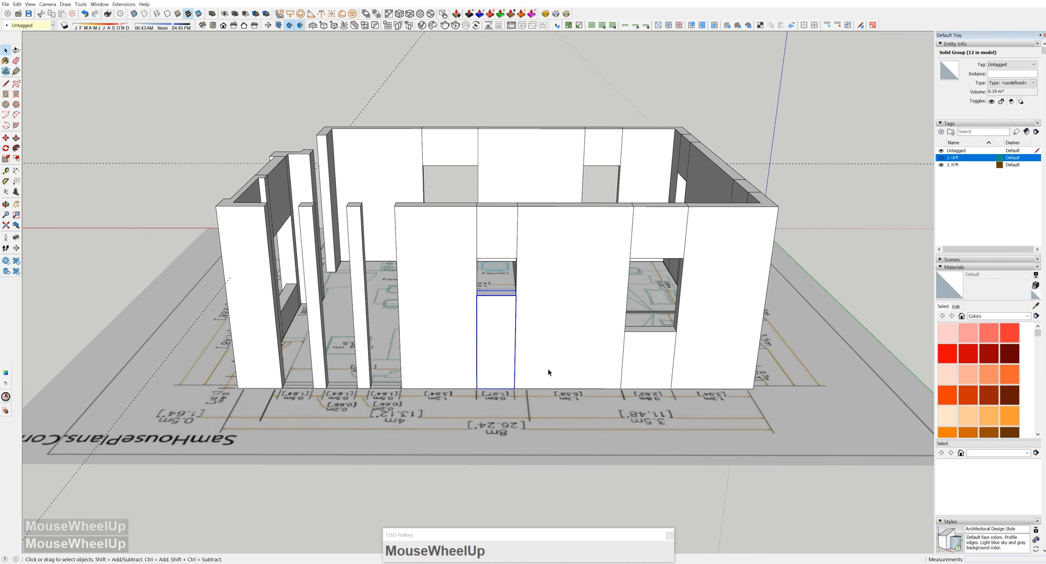
middle_click(392, 362)
scroll(352, 429, up, 5)
key(r)
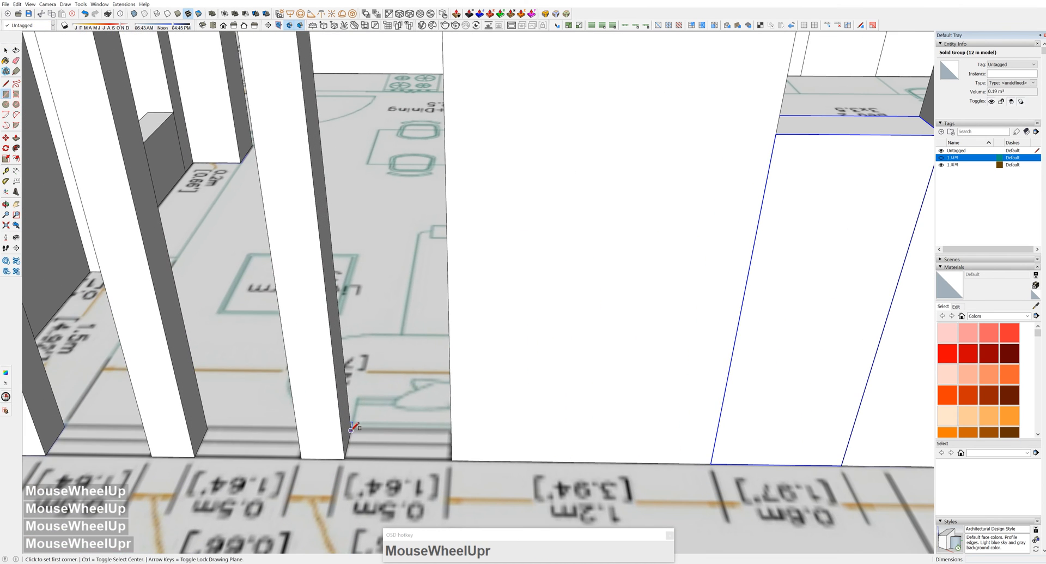
click(452, 460)
Extrude the 0.5 m opening's rectangle up 700 mm as a sill wall and close its group.
key(p)
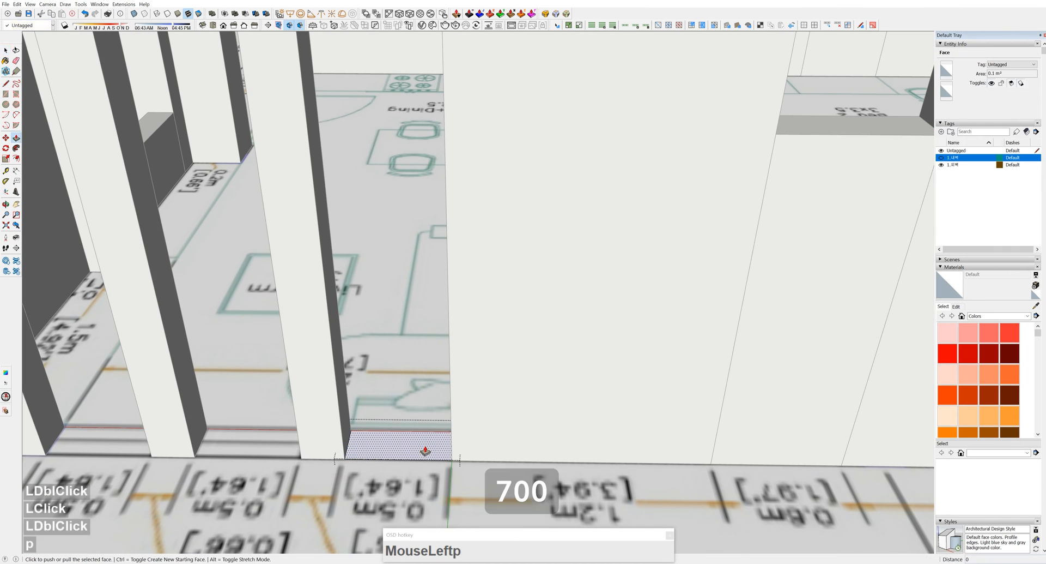
click(428, 444)
key(Return)
key(space)
click(424, 354)
Place a horizontal guide line 1500 mm above the top edge of the 700 mm sill wall.
scroll(425, 354, down, 2)
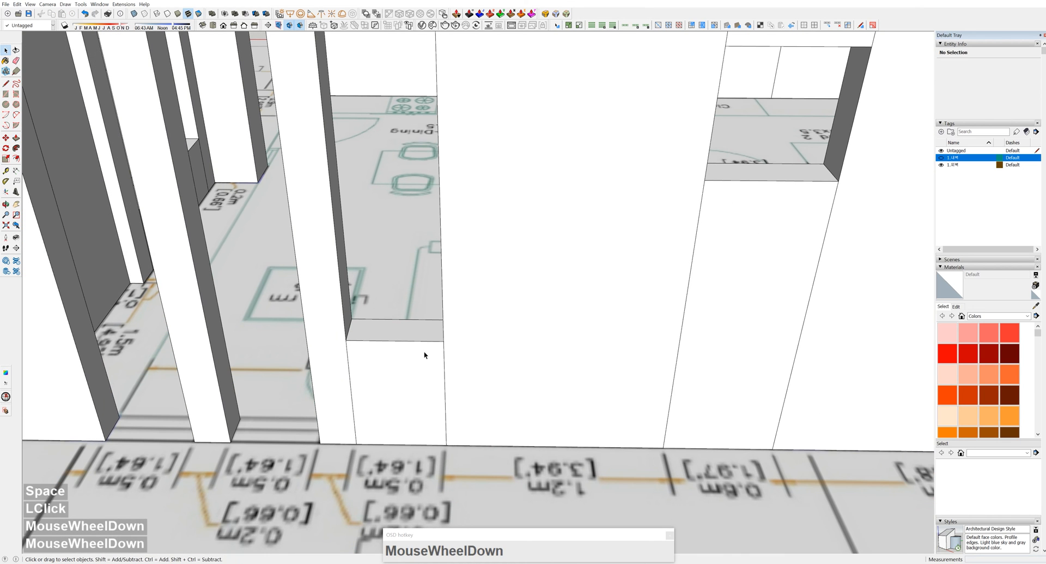
click(438, 334)
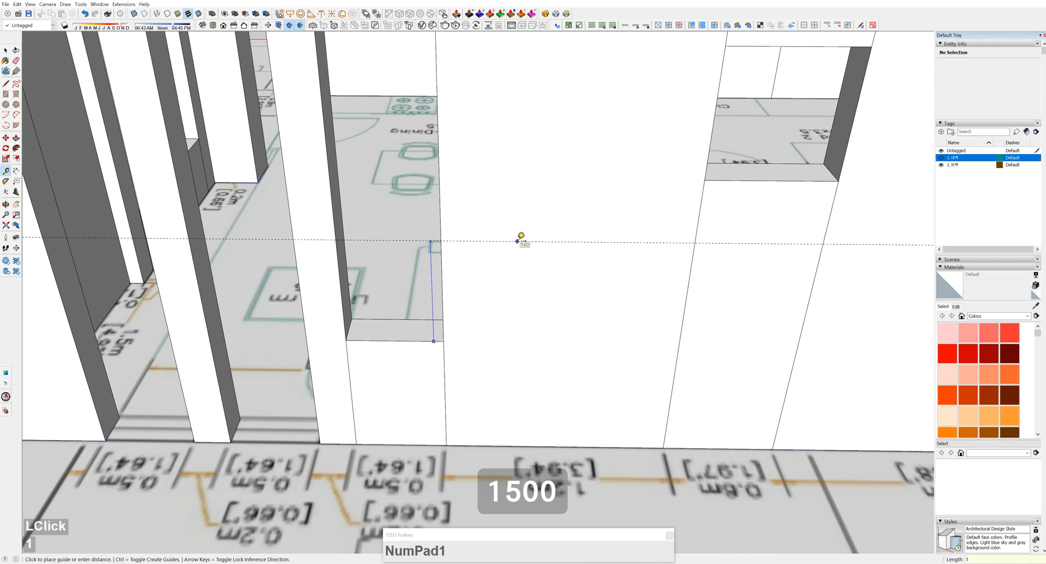
key(space)
Copy the 0.5 m sill wall straight up to the guide line and scale the copy to the top of the walls.
scroll(518, 276, down, 4)
key(m)
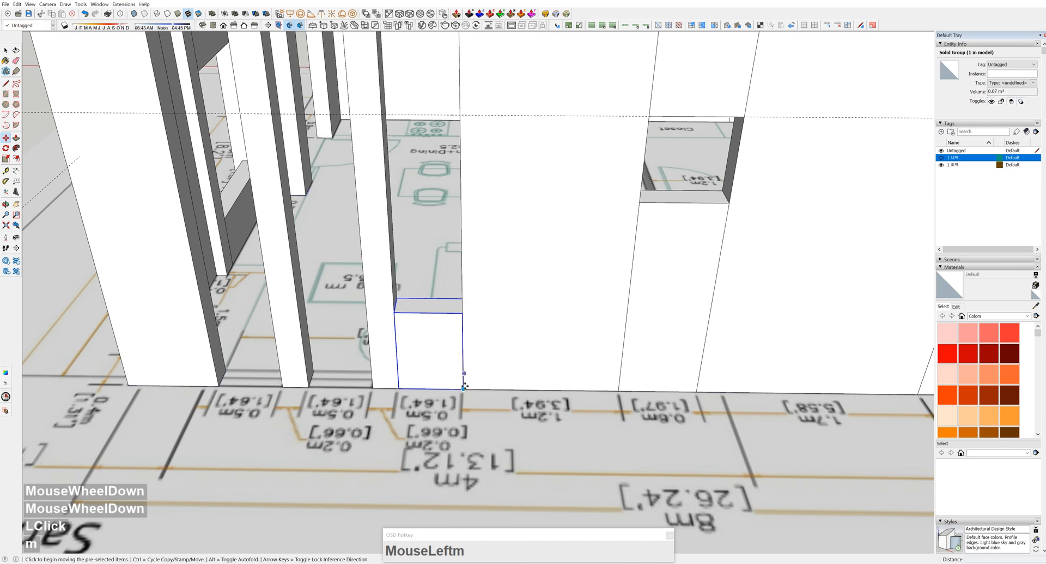
click(463, 388)
shift+middle_drag(465, 160, 465, 218)
click(463, 178)
key(space)
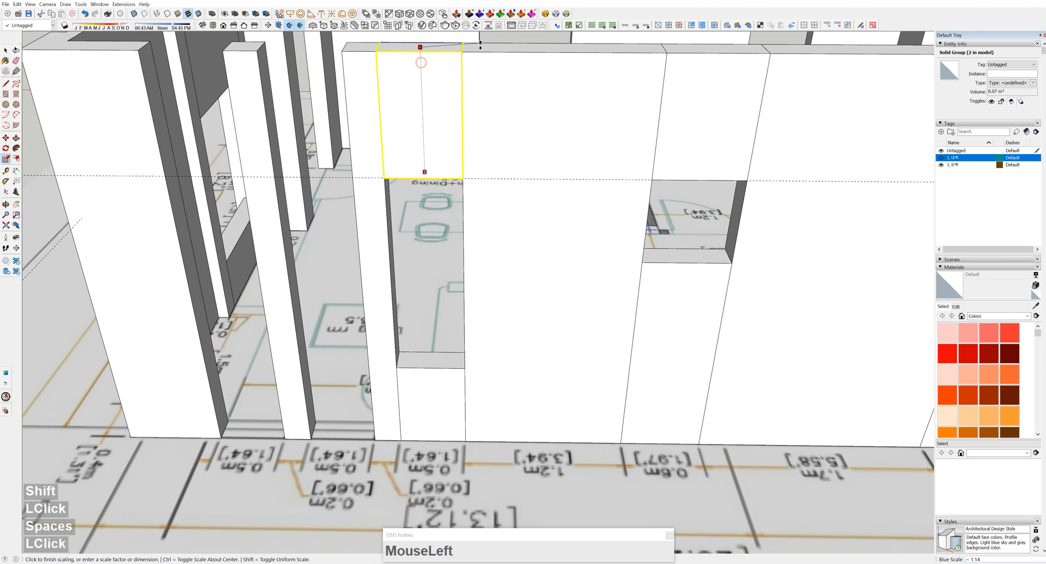
Select the 0.5 m sill and lintel and copy the pair into the two neighbouring 0.5 m openings.
shift+click(446, 425)
shift+middle_drag(446, 425, 481, 403)
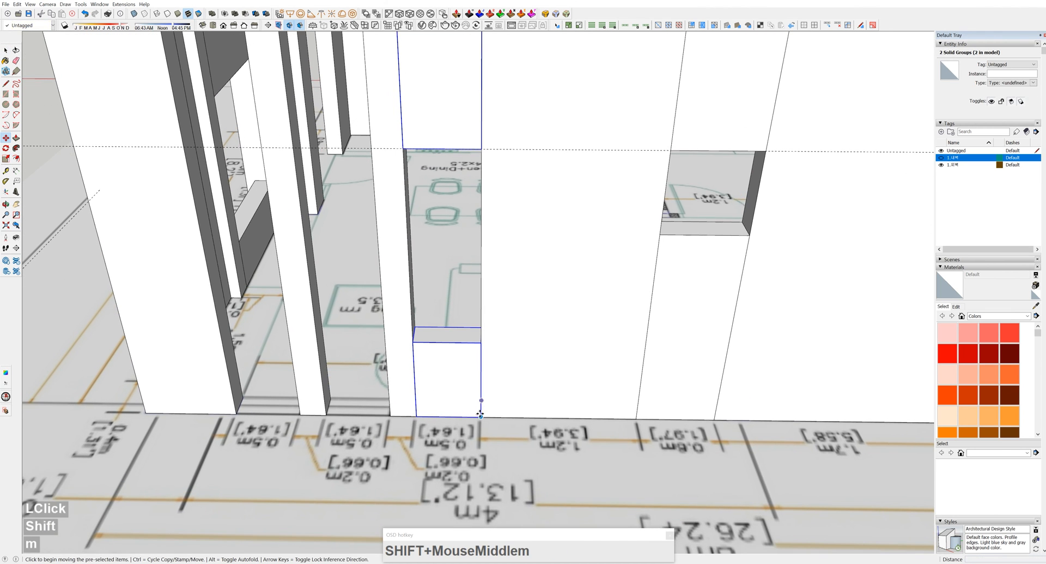
click(480, 414)
key(ctrl)
click(391, 415)
key(ctrl)
click(390, 415)
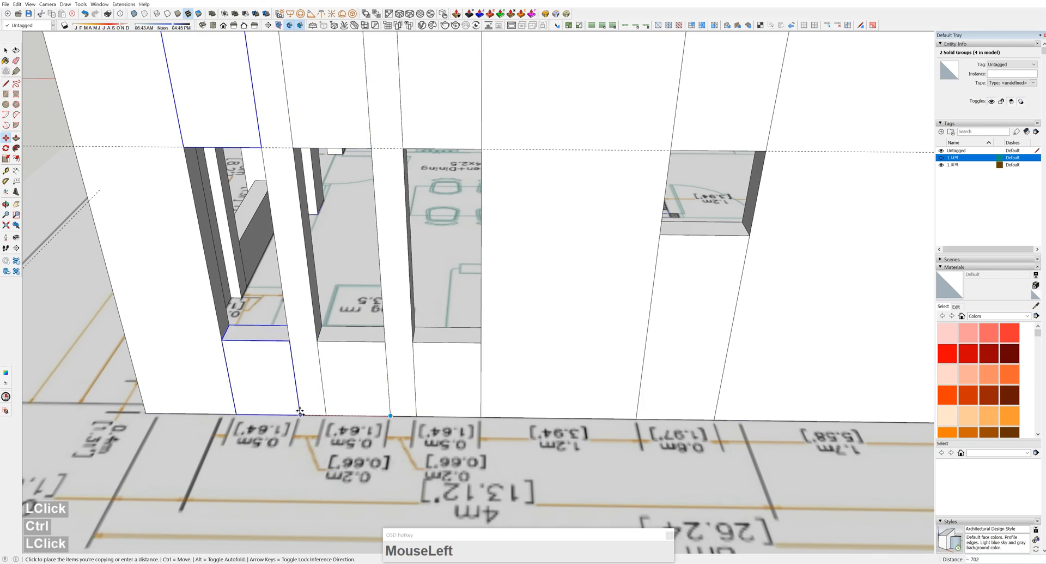
click(299, 412)
scroll(299, 412, down, 3)
middle_drag(299, 411, 305, 321)
mouse_move(297, 319)
middle_down()
mouse_move(280, 420)
mouse_move(572, 357)
mouse_move(661, 259)
middle_up()
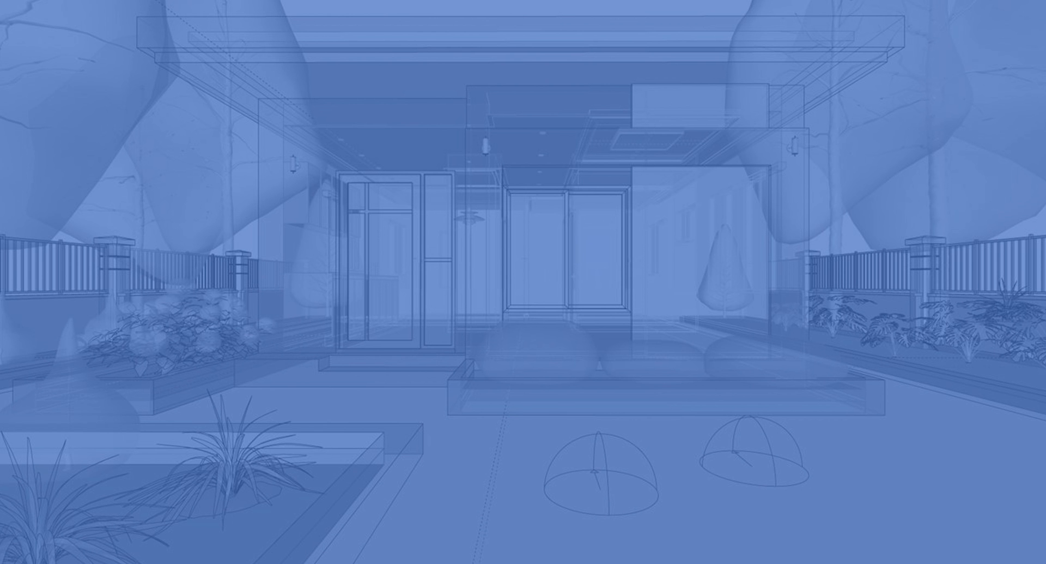